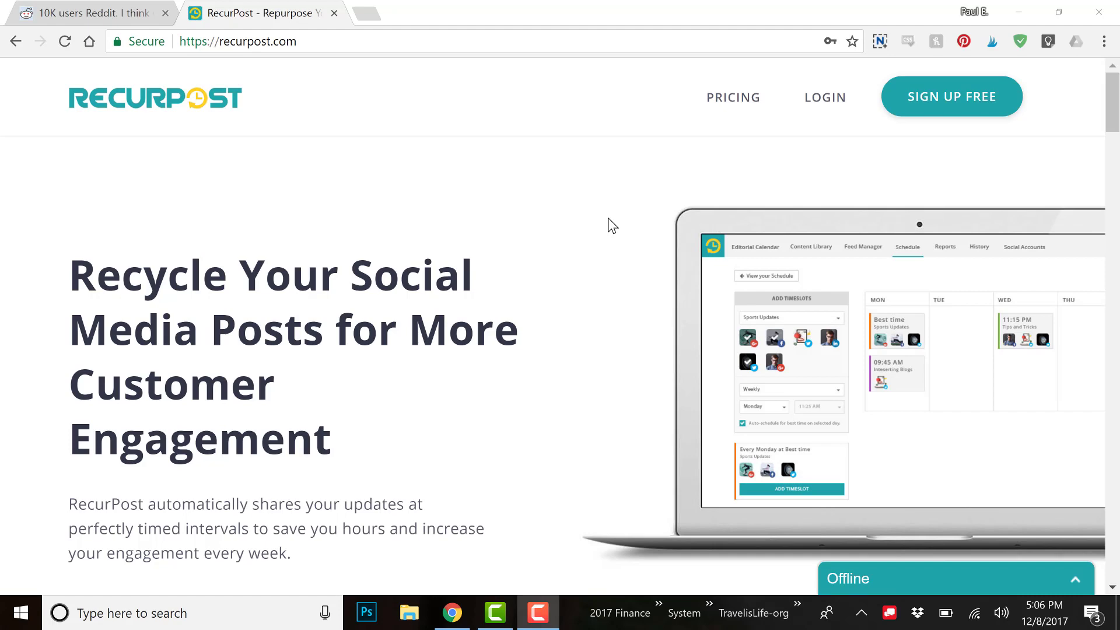
Read the Reddit post about reaching 10K users down to the comment linking RecurPost, and return to the RecurPost homepage.
left_click(106, 8)
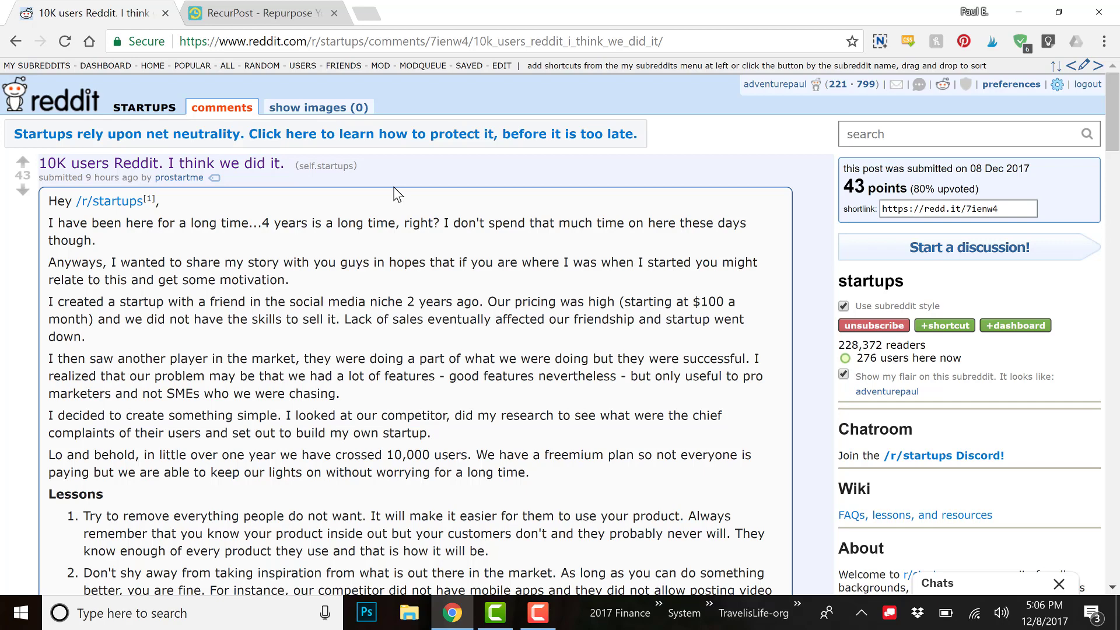
scroll(394, 192, "down", 2)
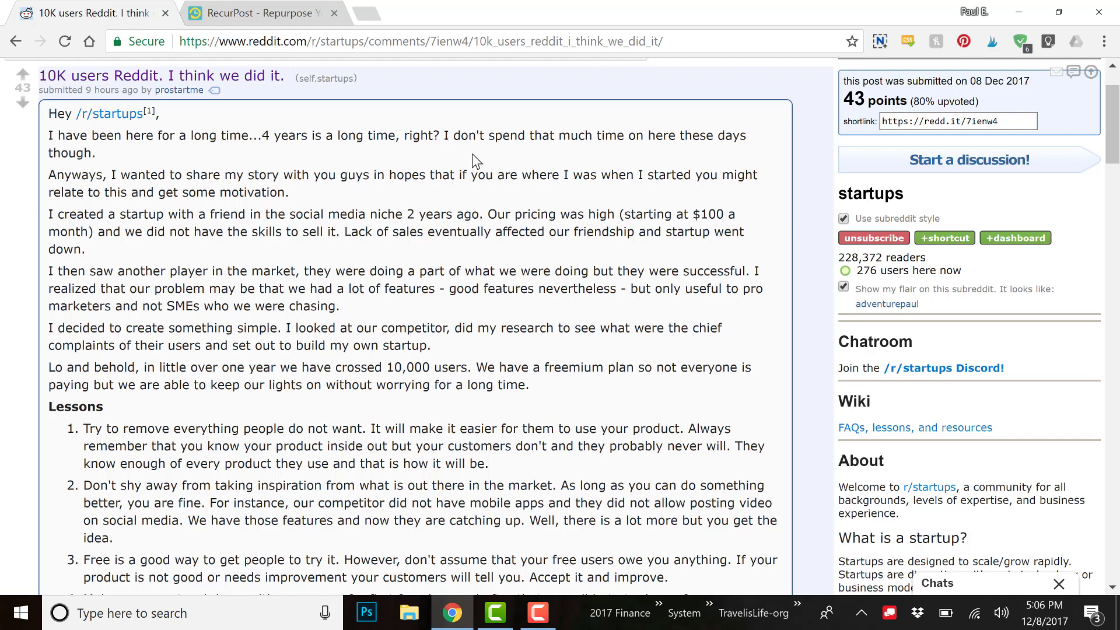
scroll(475, 161, "down", 2)
scroll(475, 161, "down", 2)
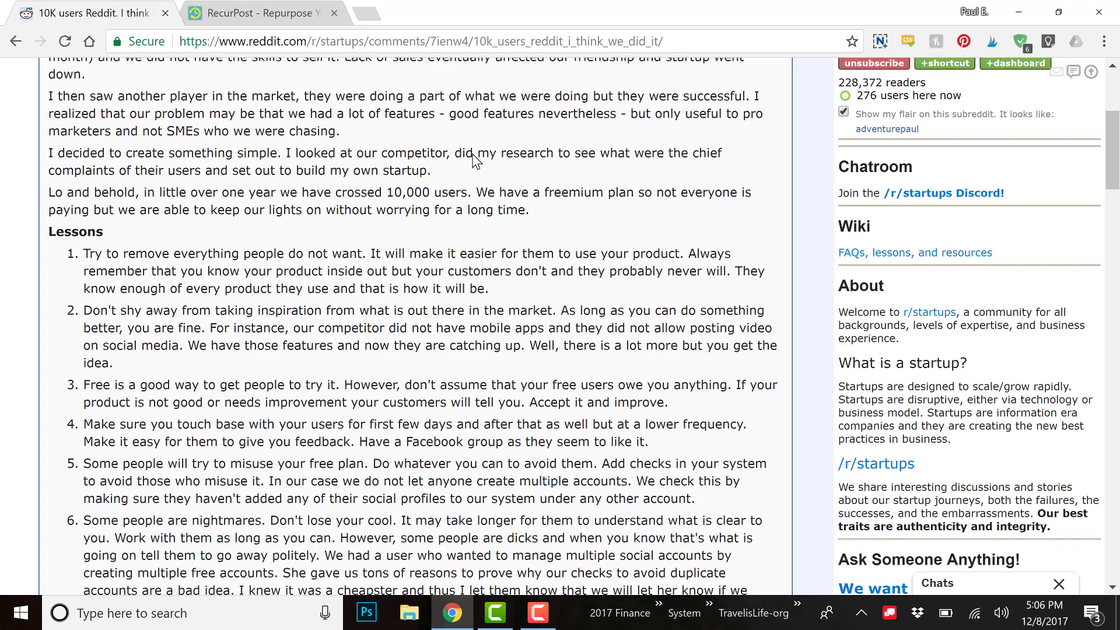
scroll(360, 115, "down", 4)
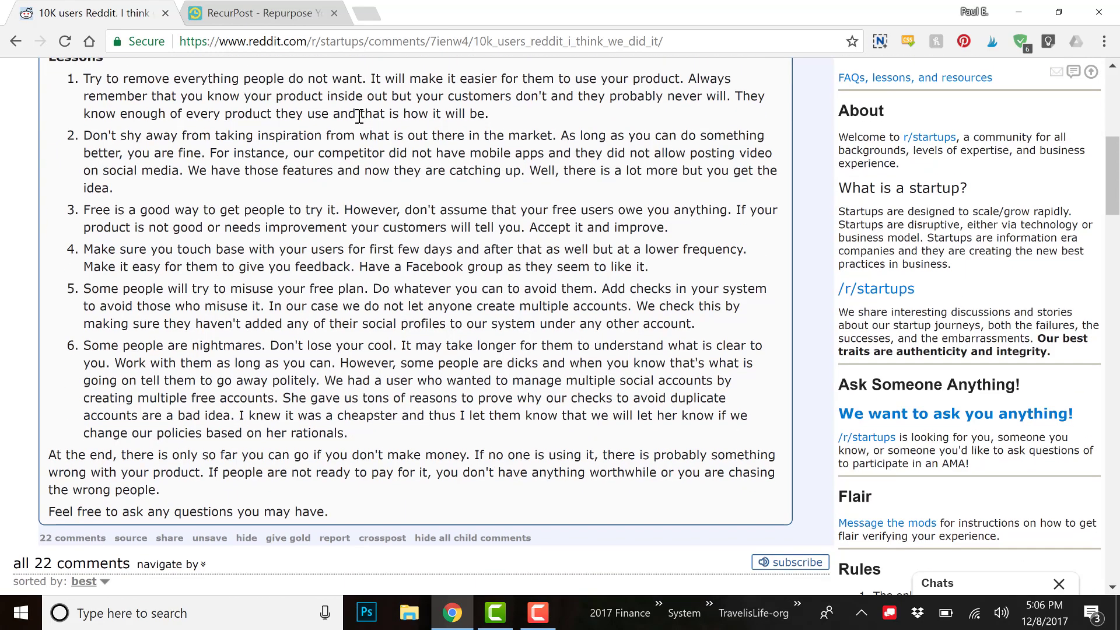
scroll(359, 115, "down", 5)
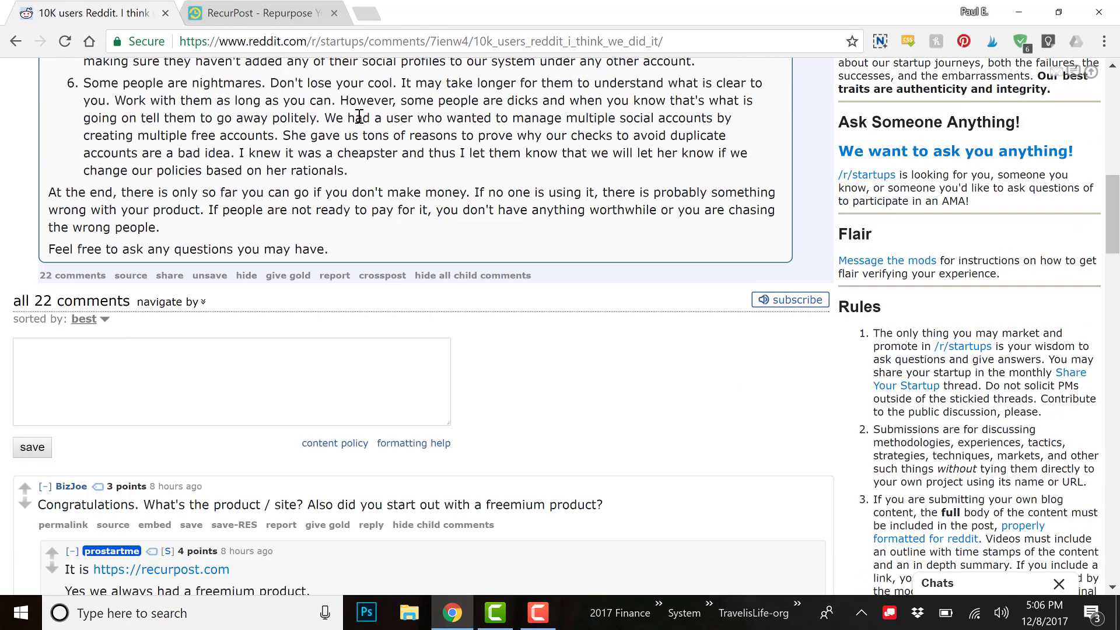
scroll(359, 116, "down", 4)
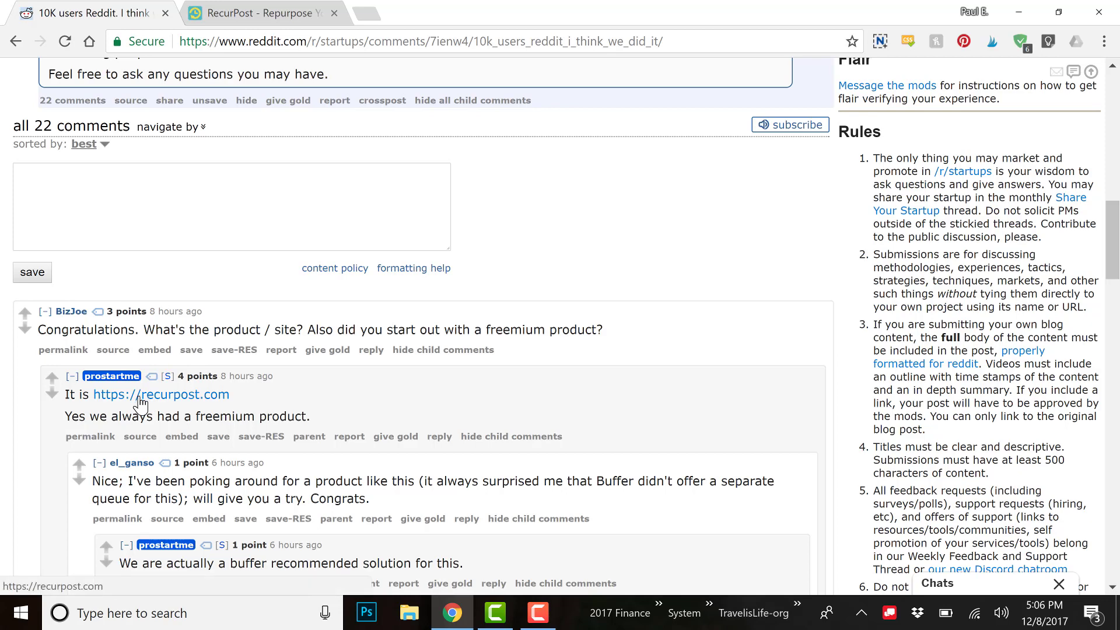
left_click(250, 8)
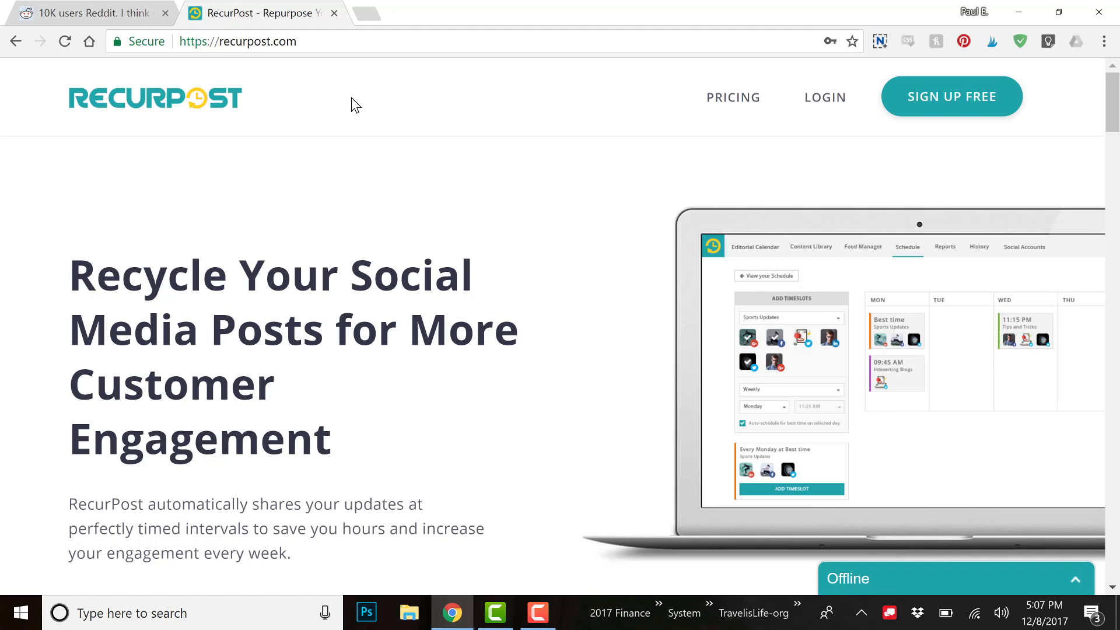
Open travelislife.org in a new browser tab and look through the homepage down to its blog posts.
left_click(375, 12)
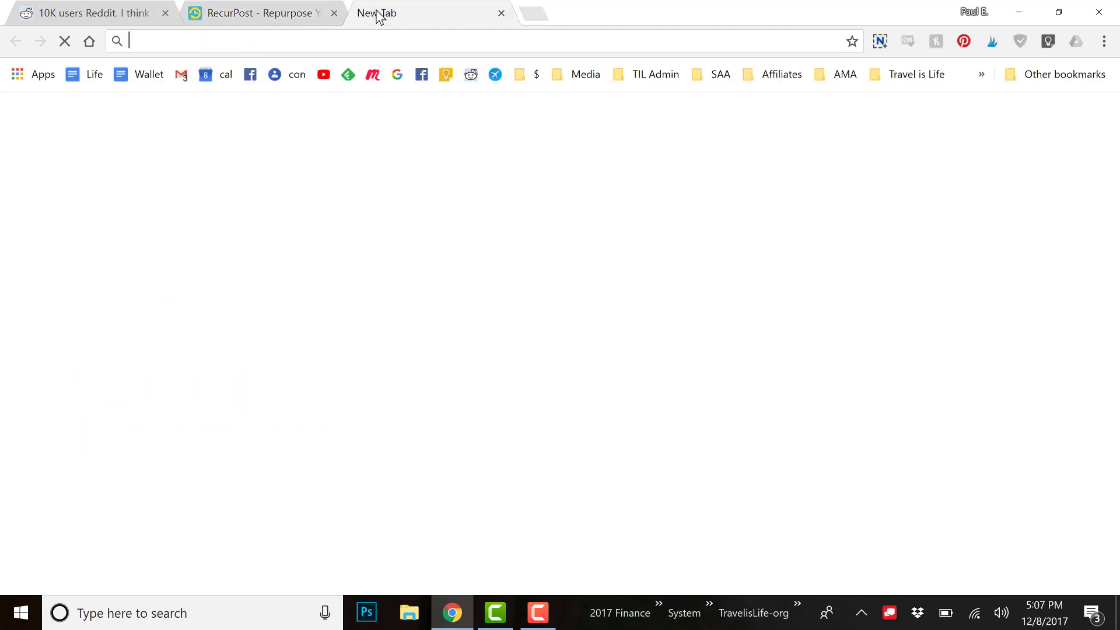
type("travelislife.org")
key("Return")
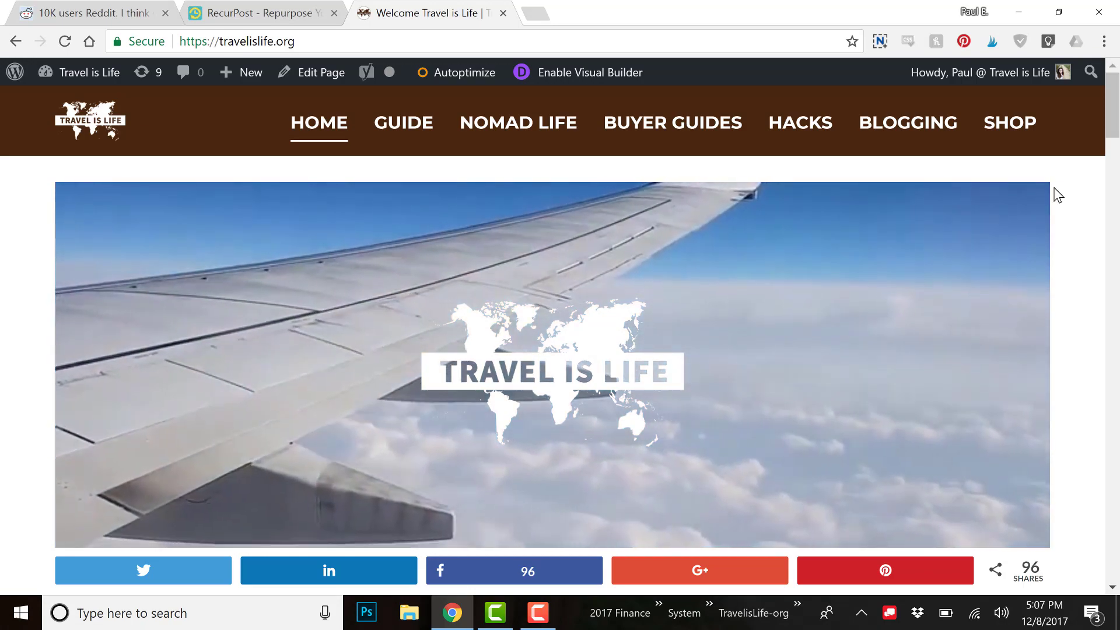
scroll(1049, 189, "down", 5)
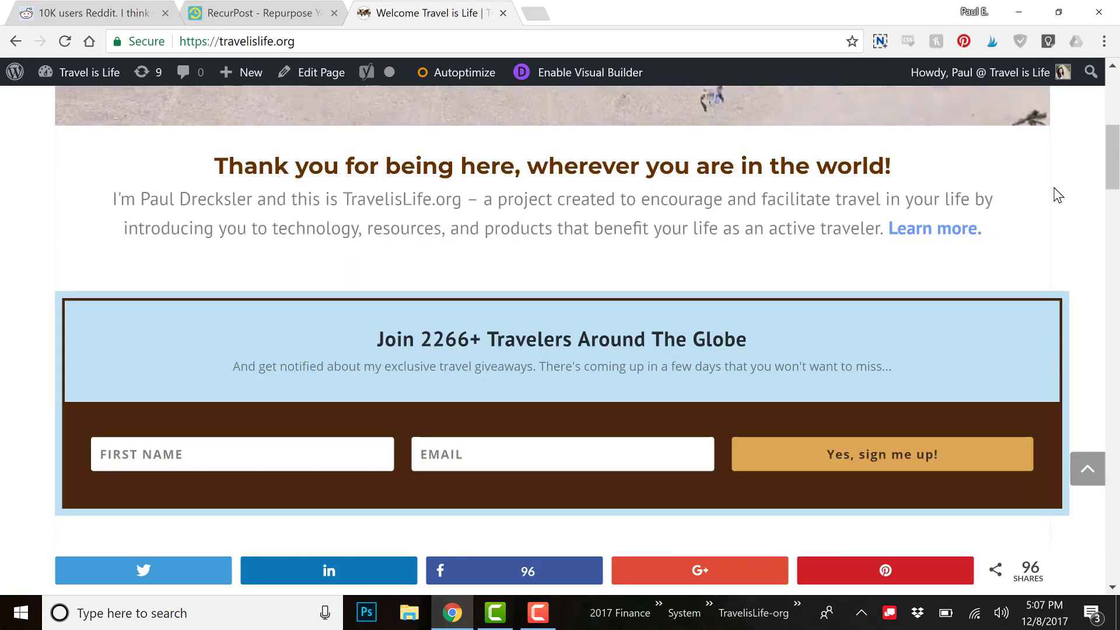
scroll(1057, 194, "down", 15)
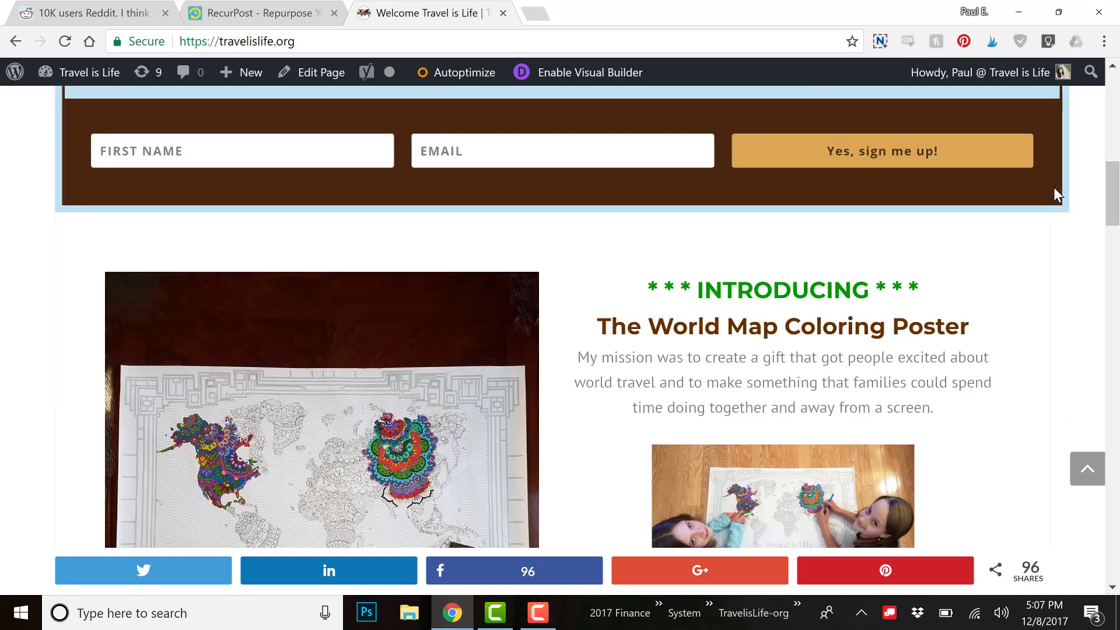
scroll(1057, 194, "down", 3)
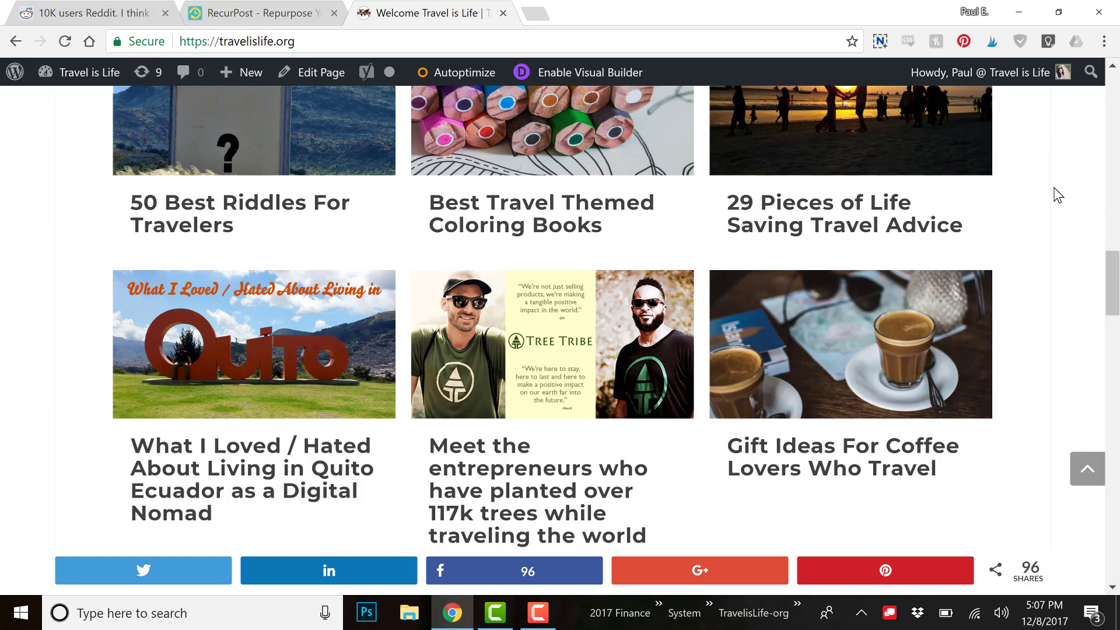
Open twitter.com in another new browser tab to view the Travel is Life account.
left_click(537, 13)
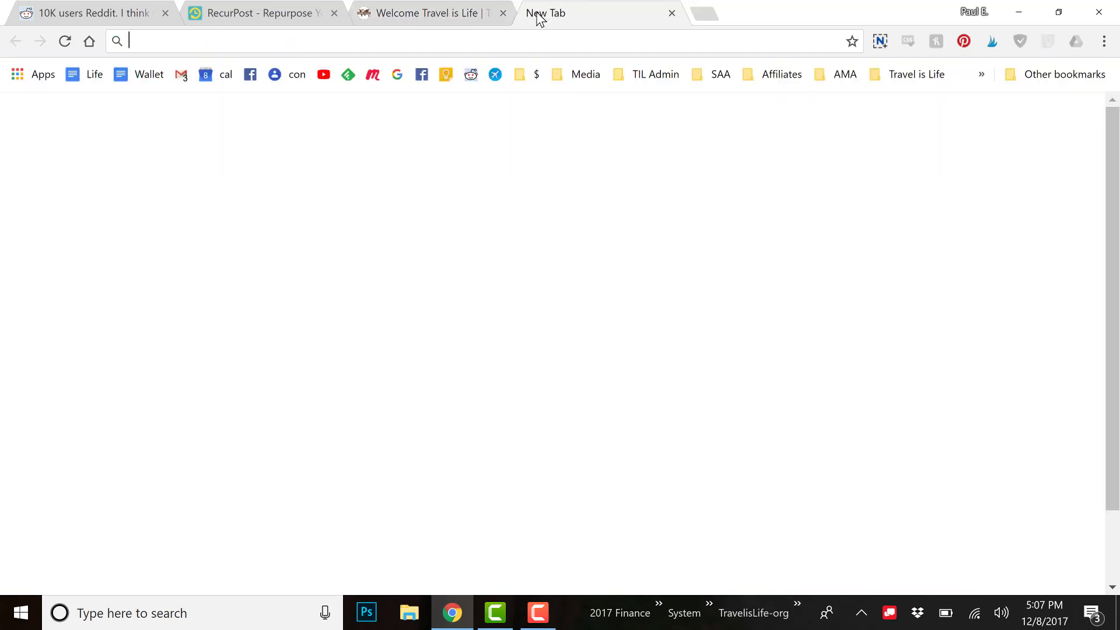
type("twitter.com")
key("Return")
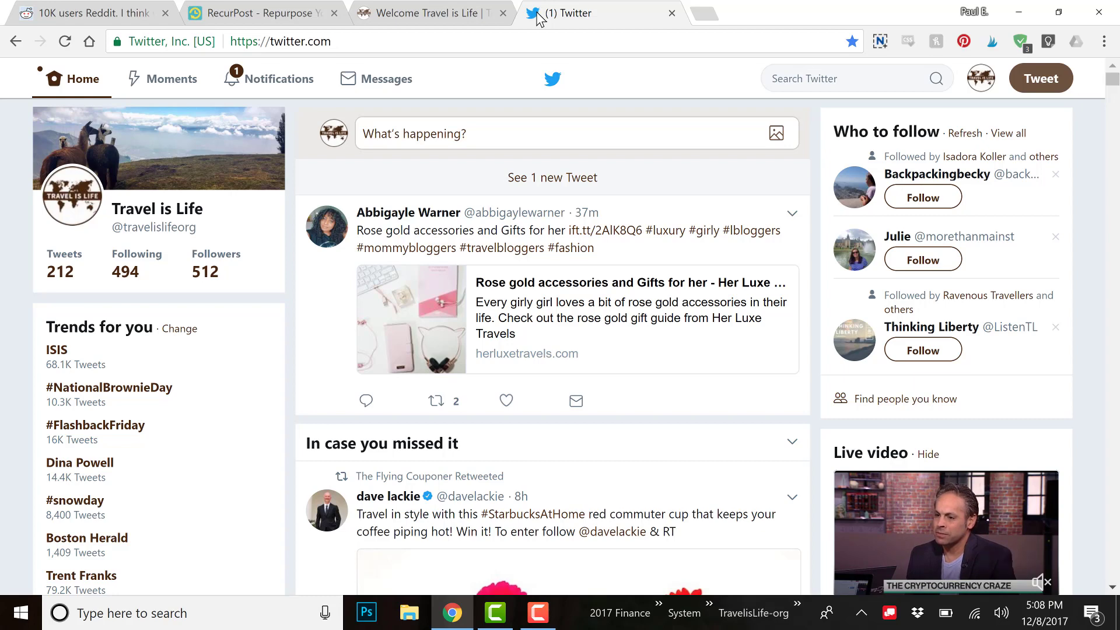
Return to the RecurPost site and review what its monthly Standard, Medium and Large plans include.
left_click(246, 8)
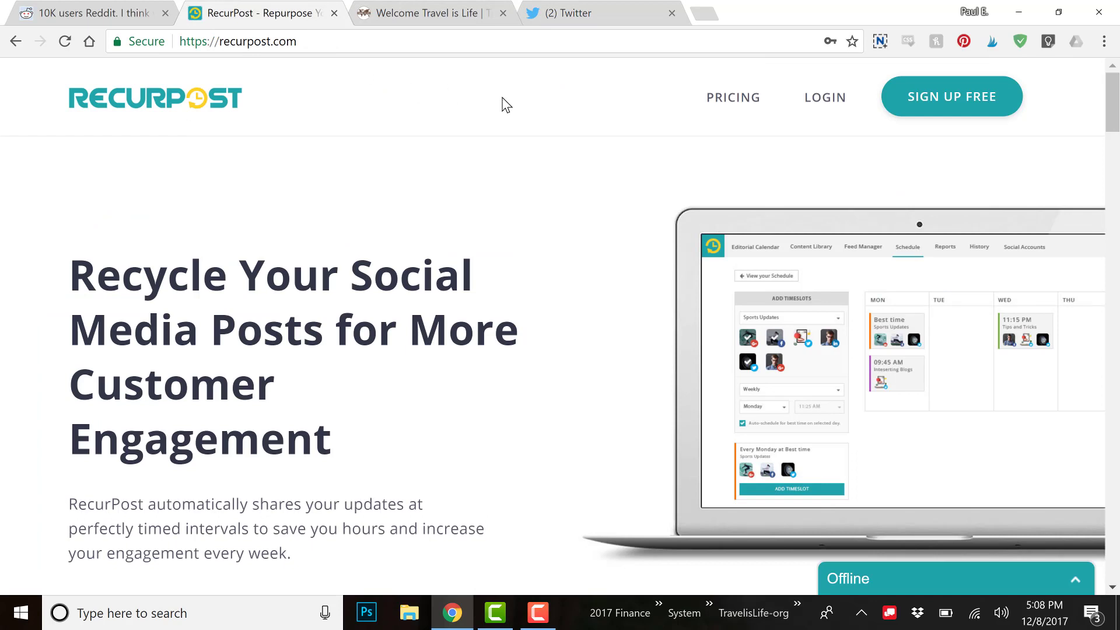
left_click(746, 100)
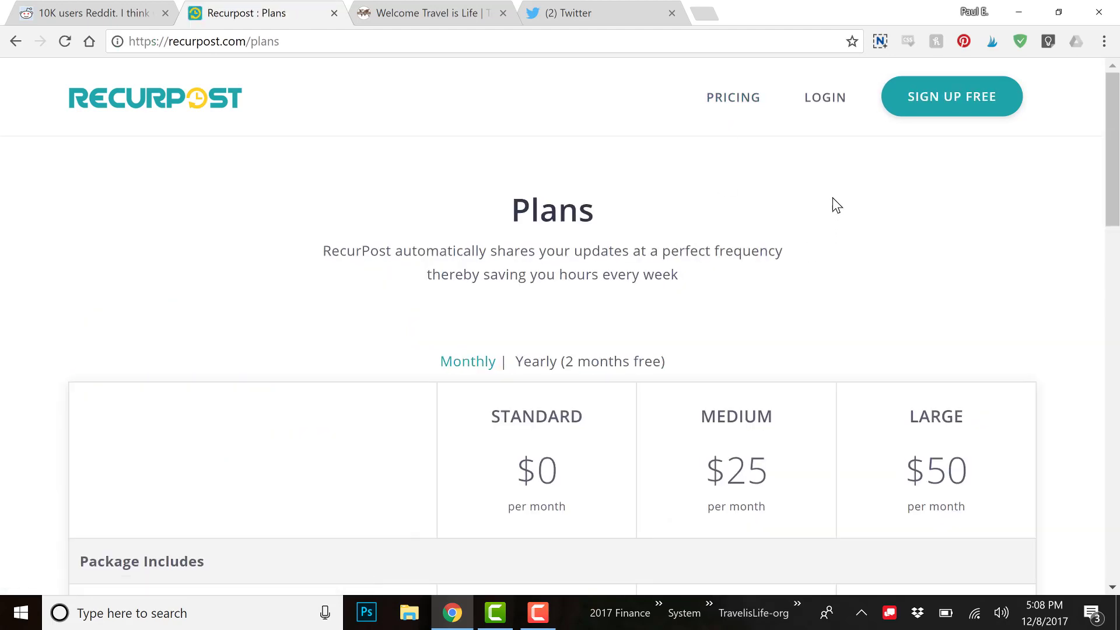
scroll(877, 204, "down", 3)
scroll(880, 205, "down", 3)
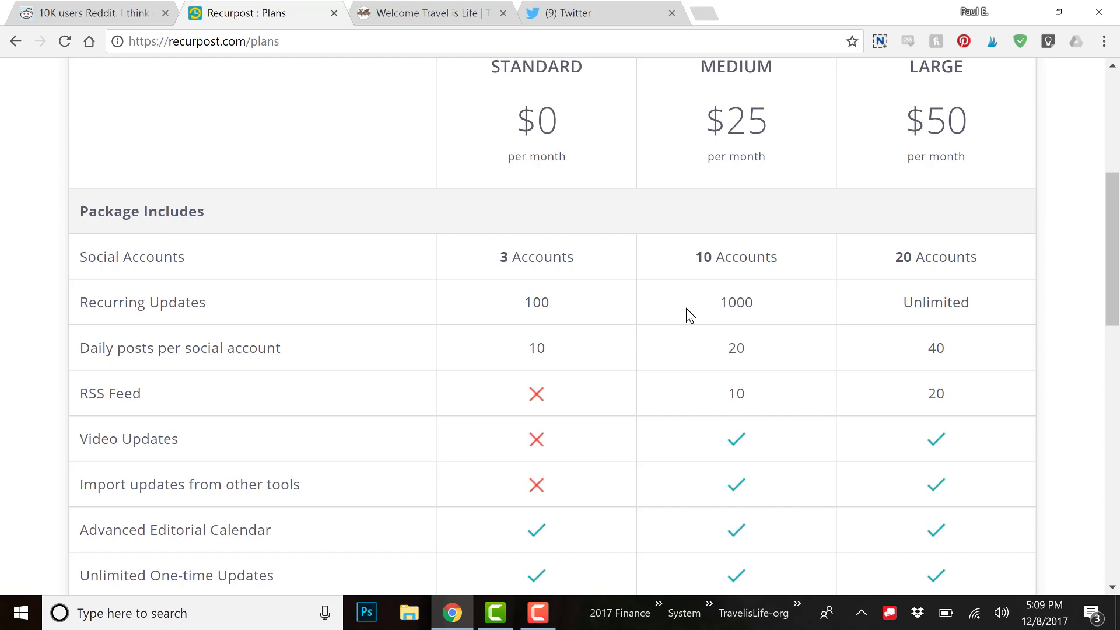
scroll(687, 314, "up", 6)
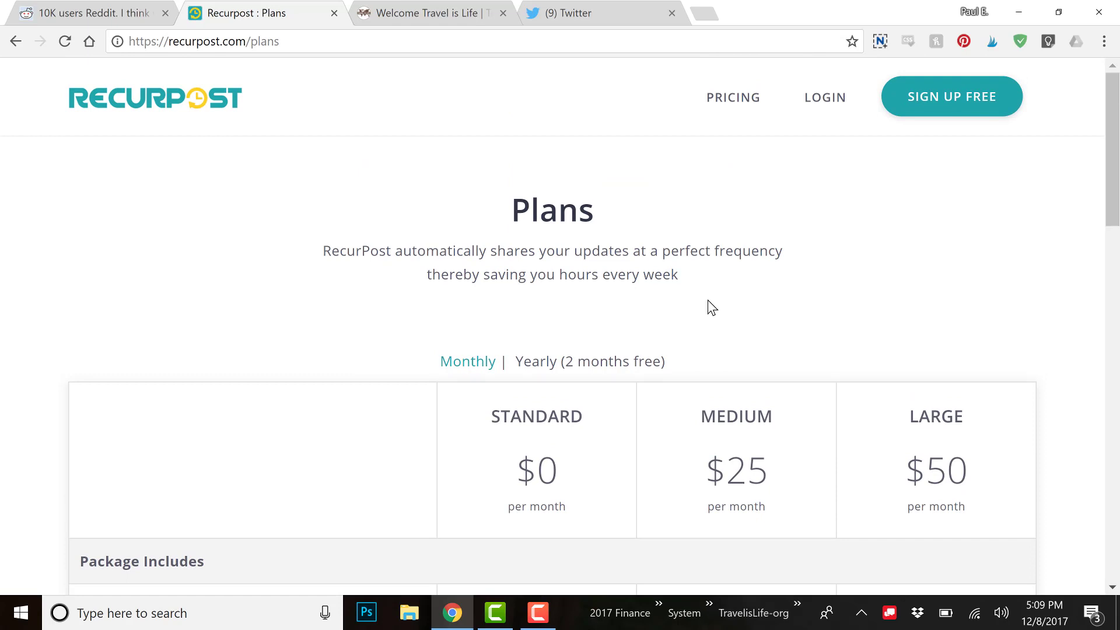
Go through the RecurPost sign-up page to the sign-in form and log in with the saved credentials.
left_click(978, 110)
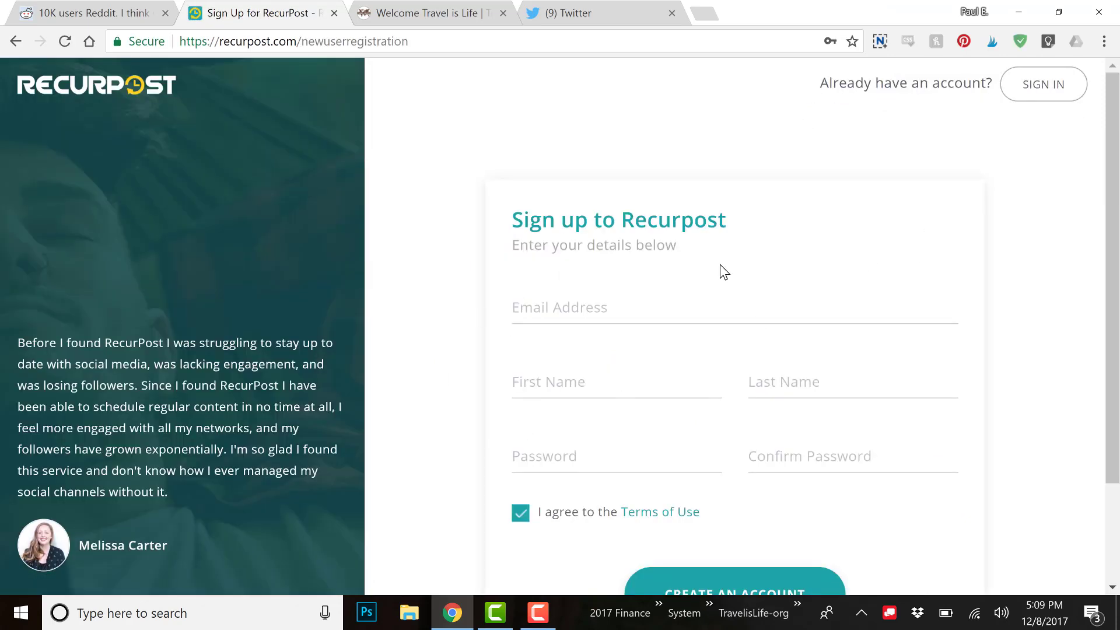
left_click(1042, 87)
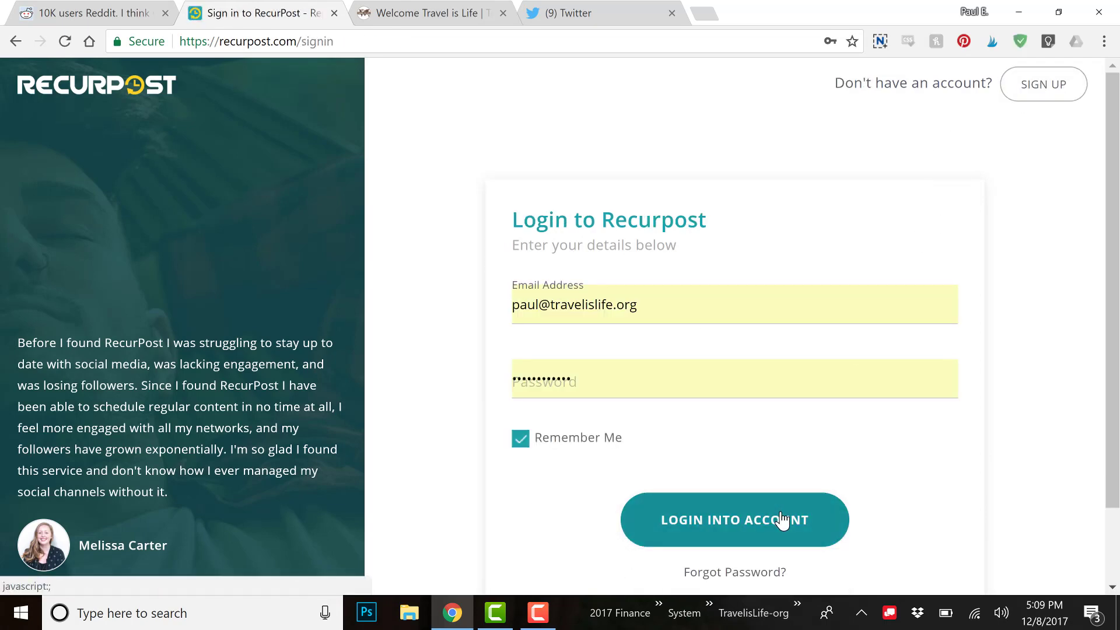
left_click(781, 521)
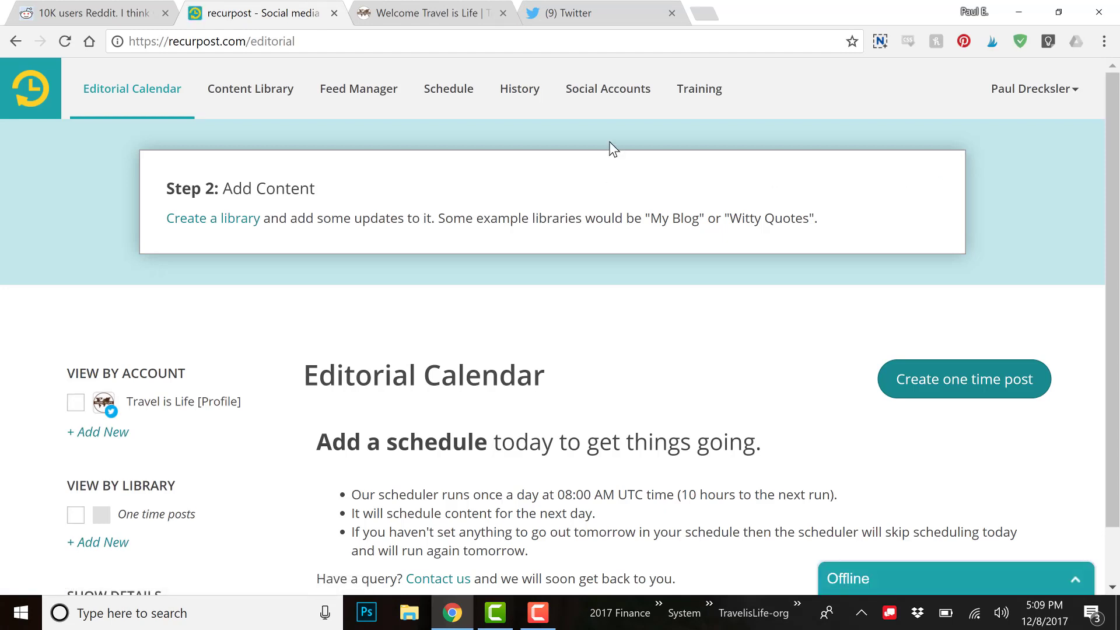
Delete the connected Travel is Life Twitter profile from the RecurPost social accounts.
left_click(594, 104)
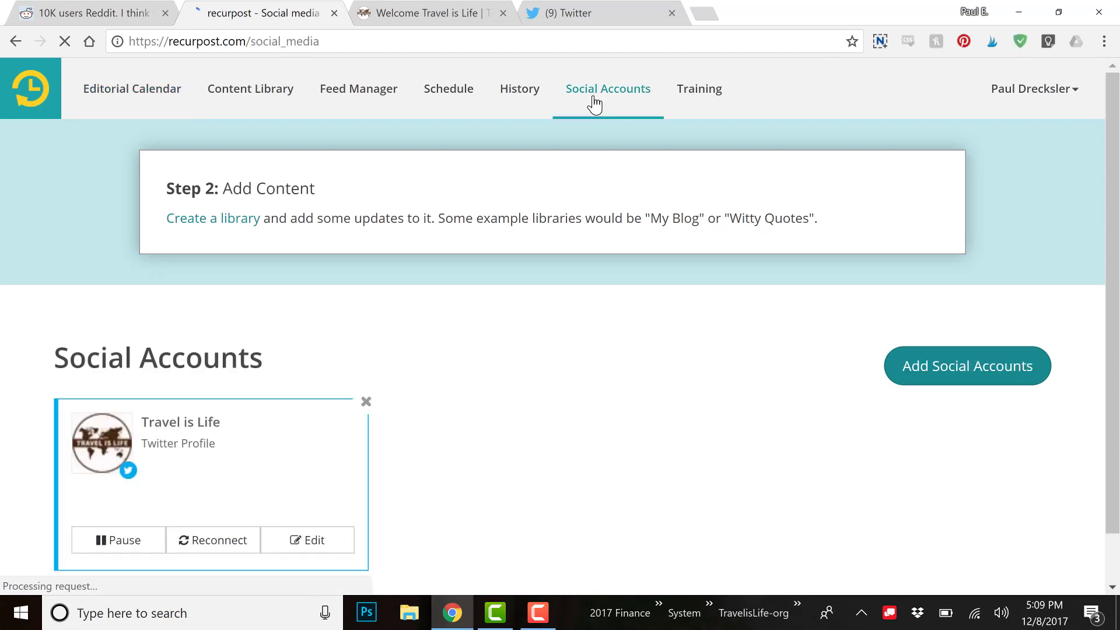
scroll(498, 212, "down", 1)
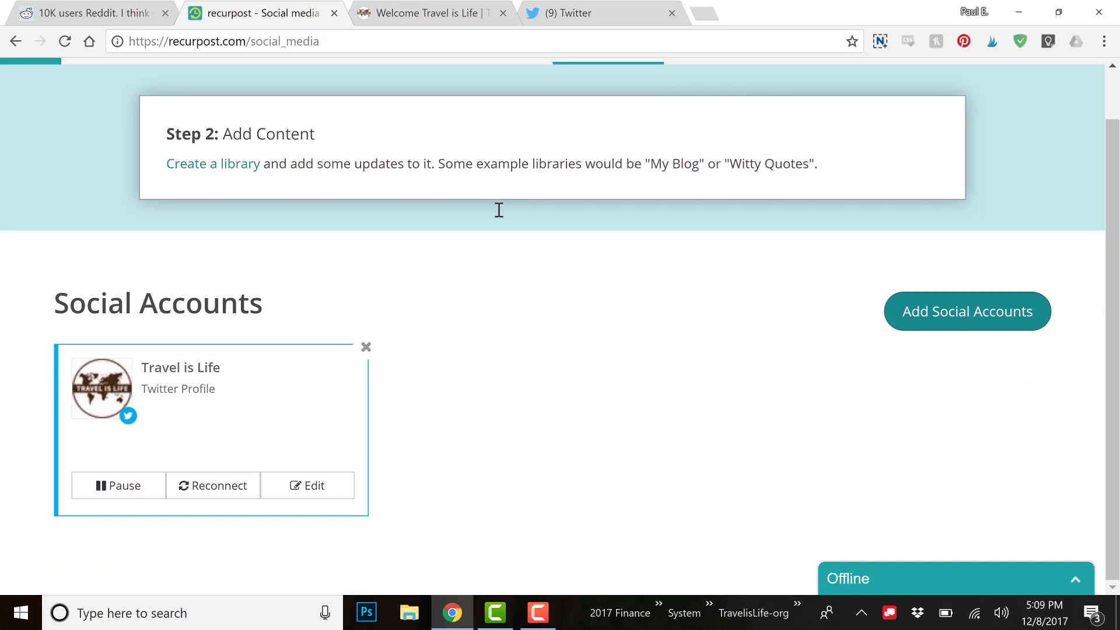
left_click(365, 345)
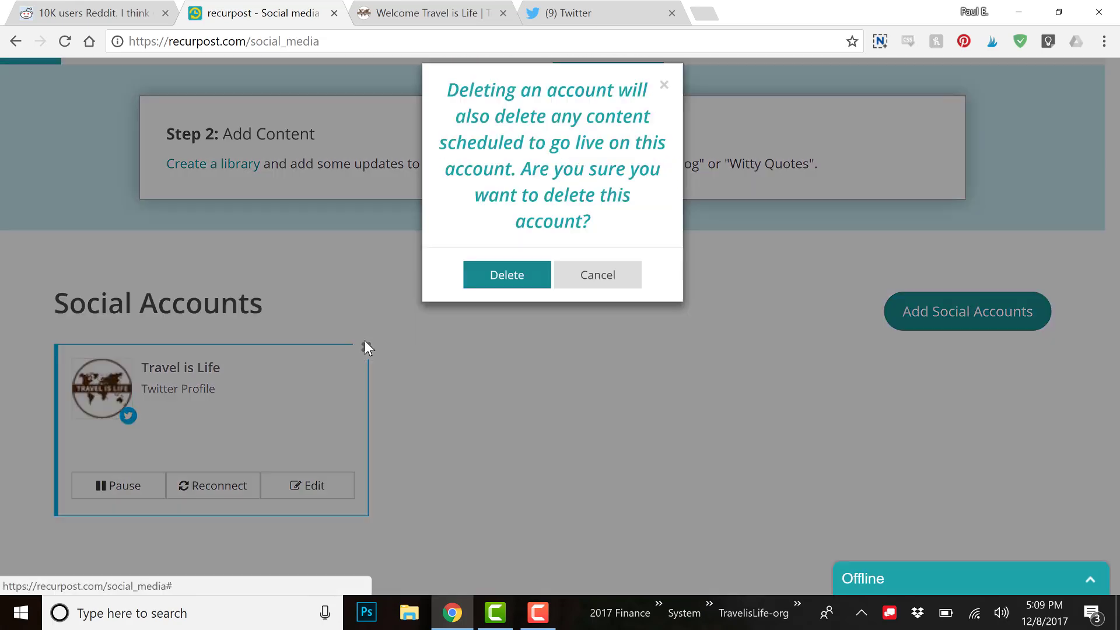
left_click(505, 274)
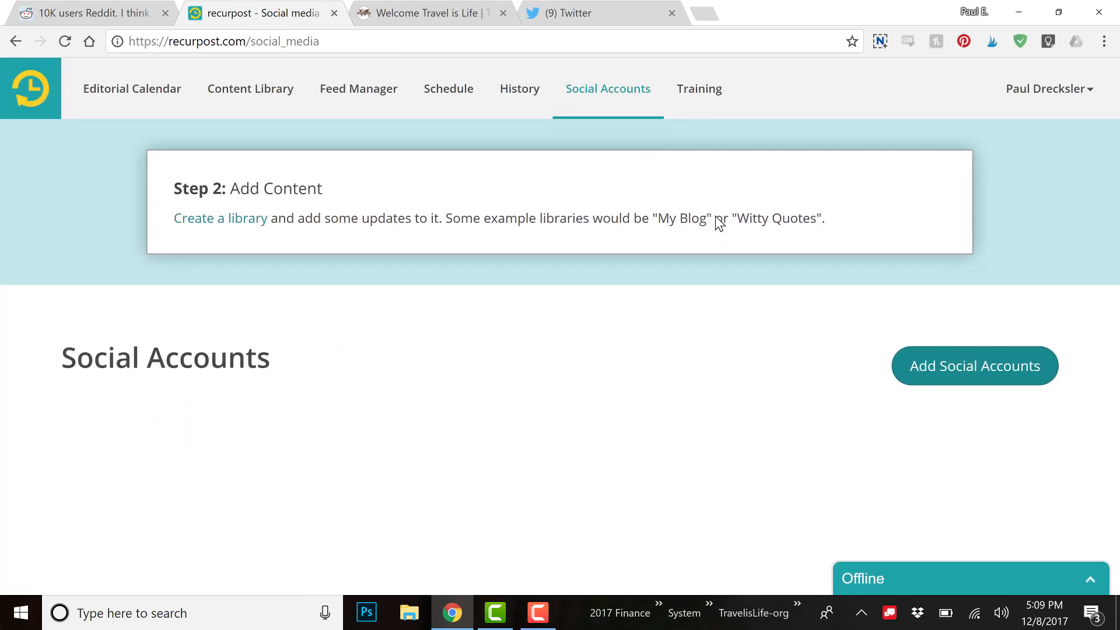
Connect the Travel is Life Twitter profile as a social account, authorizing Recycle Updates with the saved login and Remember me selected.
left_click(935, 386)
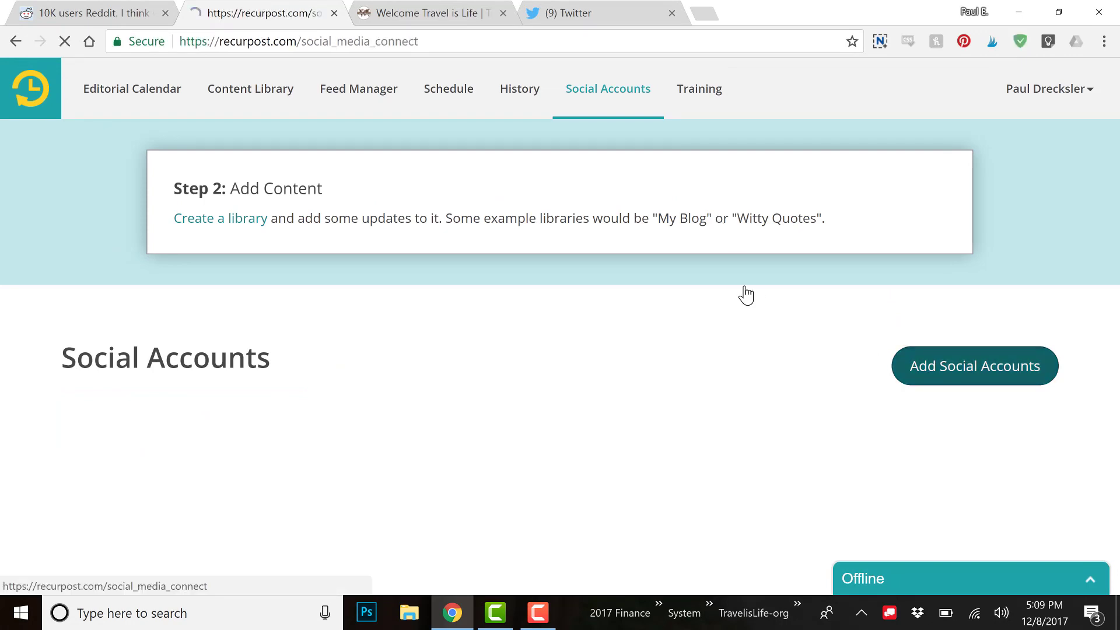
scroll(744, 292, "down", 3)
left_click(764, 415)
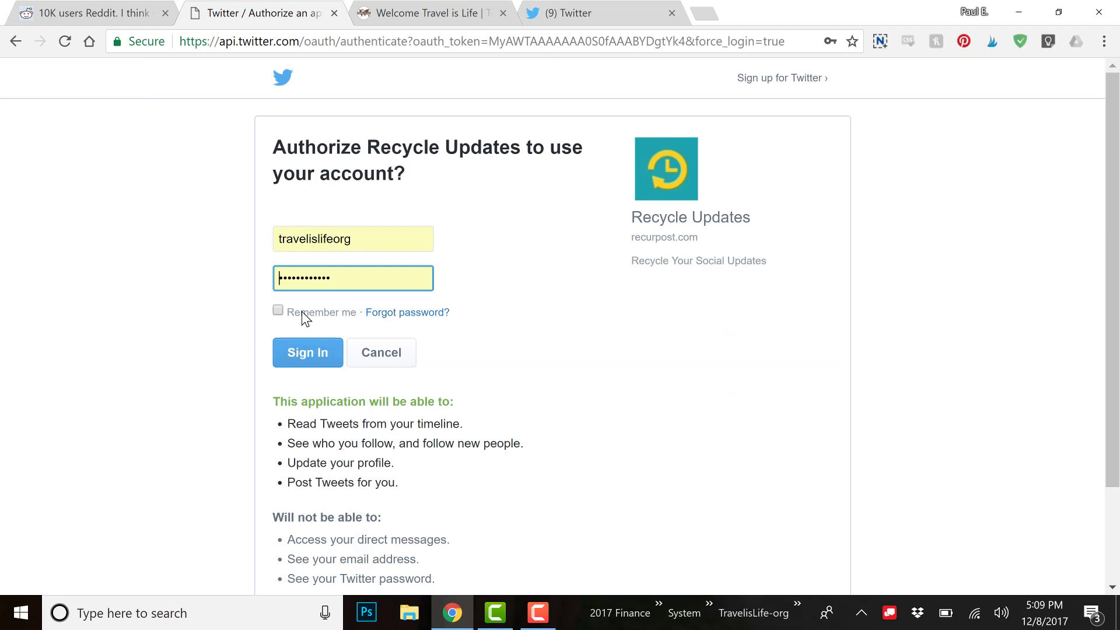
left_click(302, 311)
left_click(312, 356)
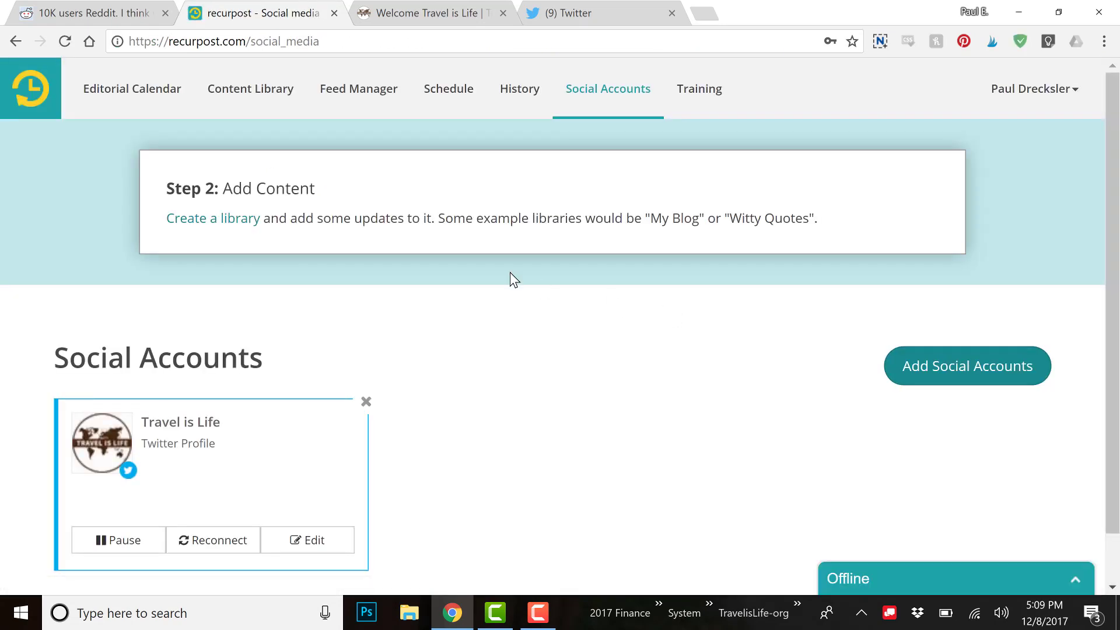
scroll(511, 275, "down", 1)
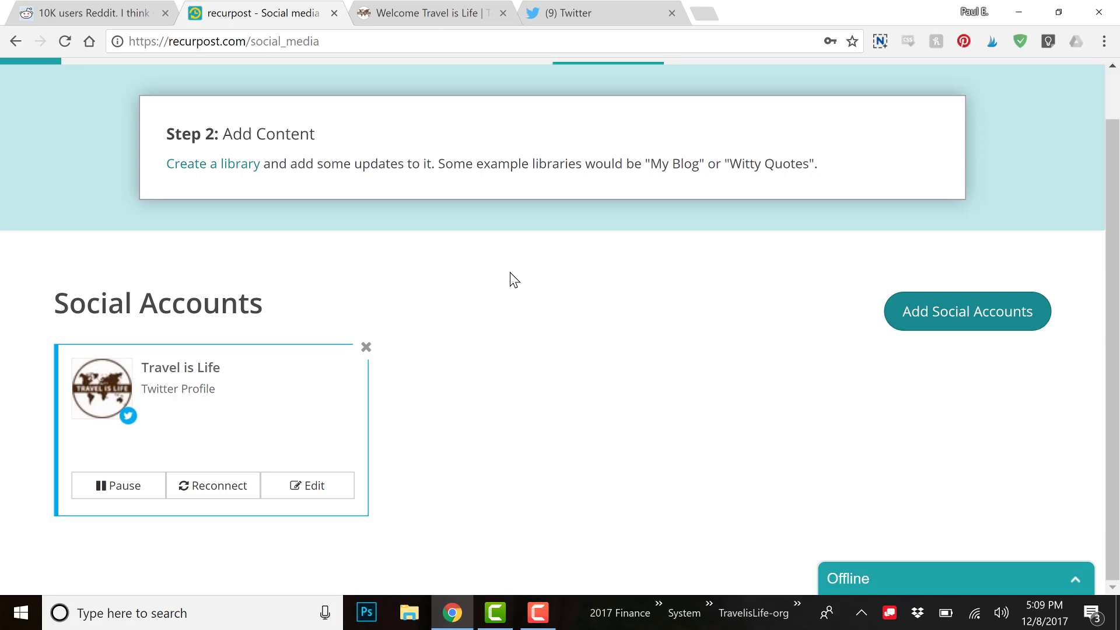
scroll(450, 287, "up", 1)
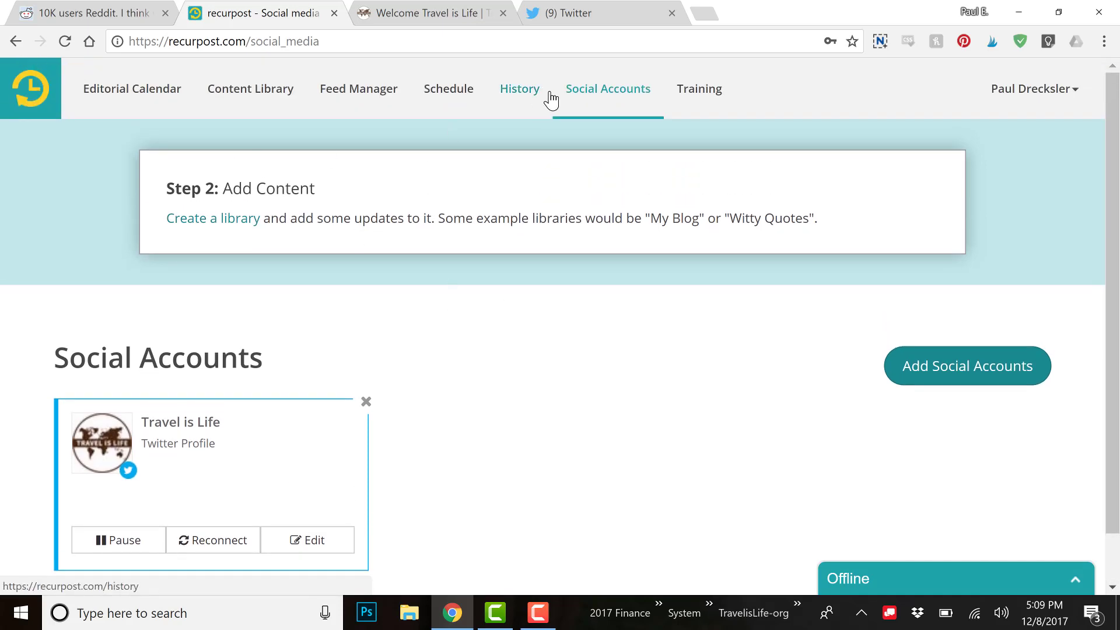
Start a new library in the Content Library and name it "Travel is Life Blog Posts".
left_click(295, 98)
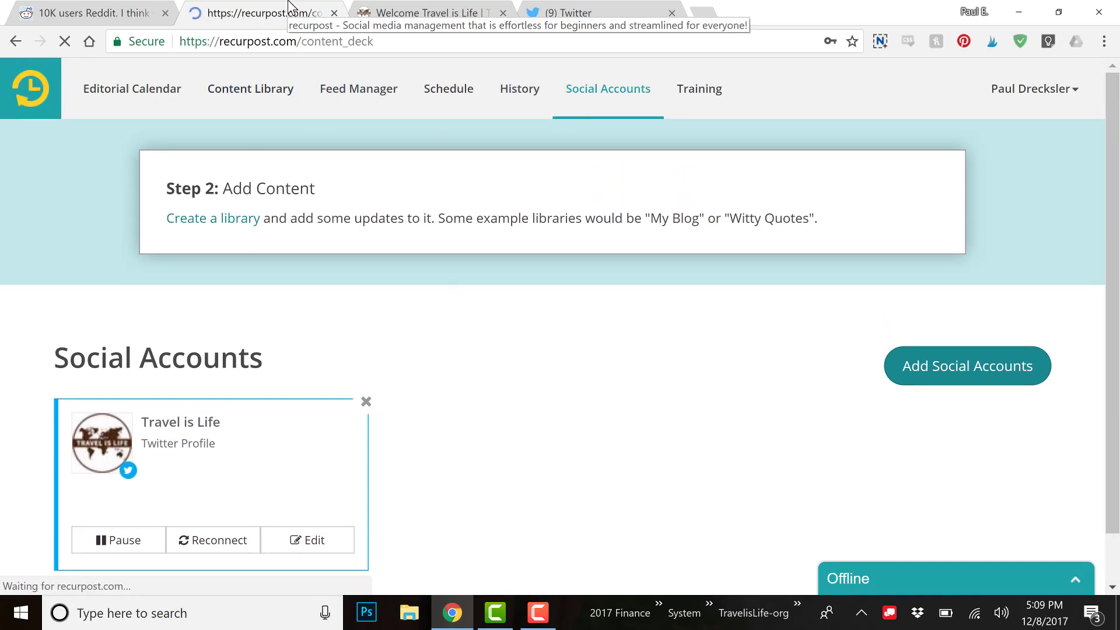
scroll(648, 258, "down", 1)
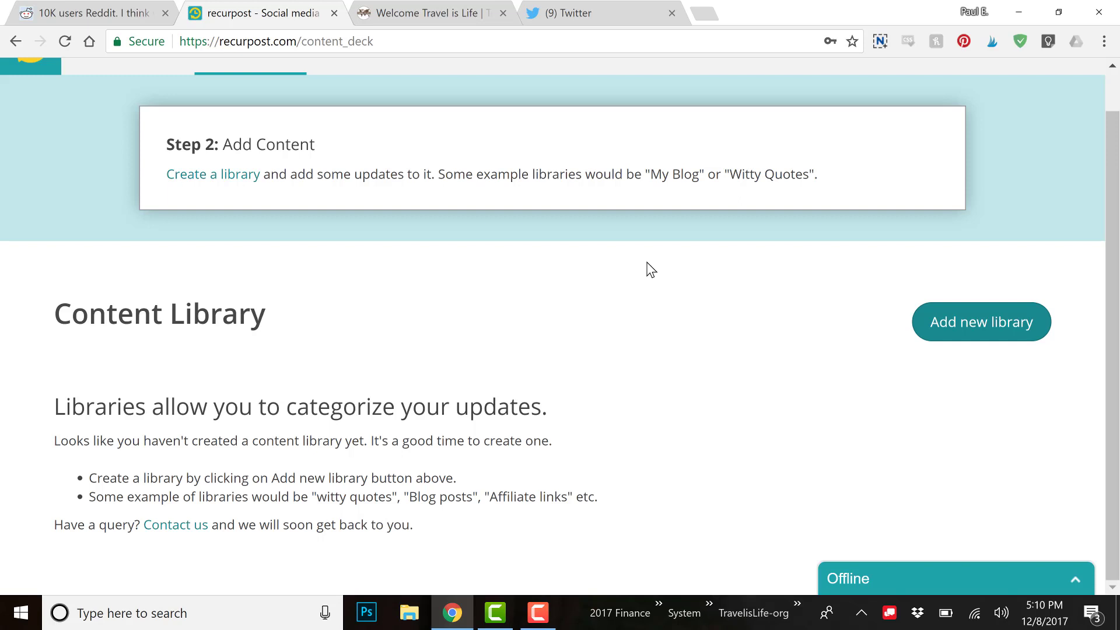
left_click(988, 308)
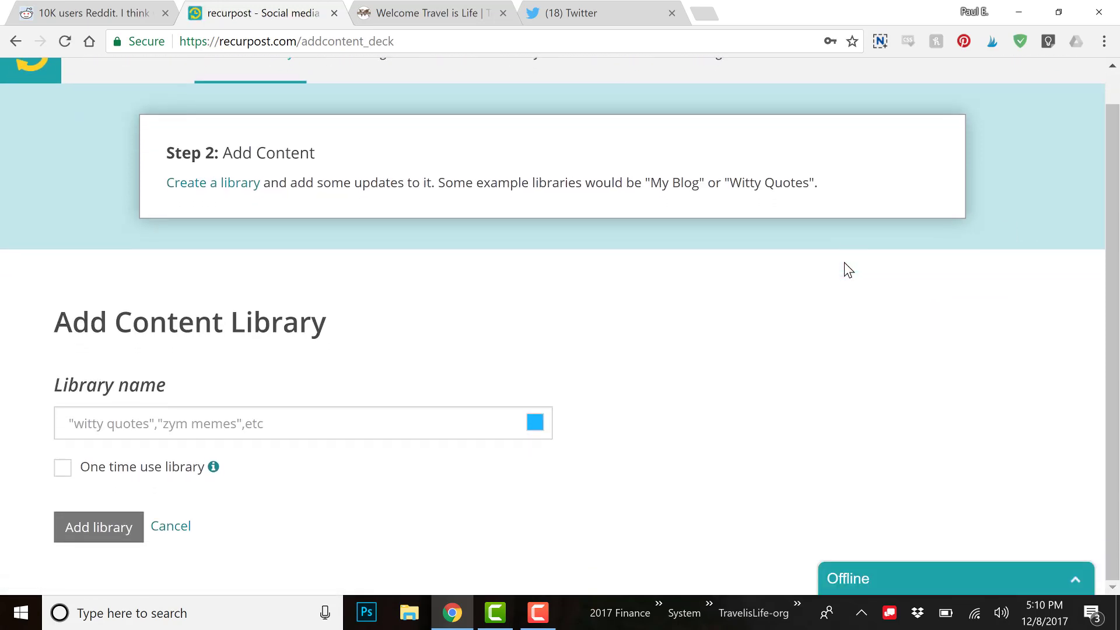
left_click(492, 421)
type("Trav")
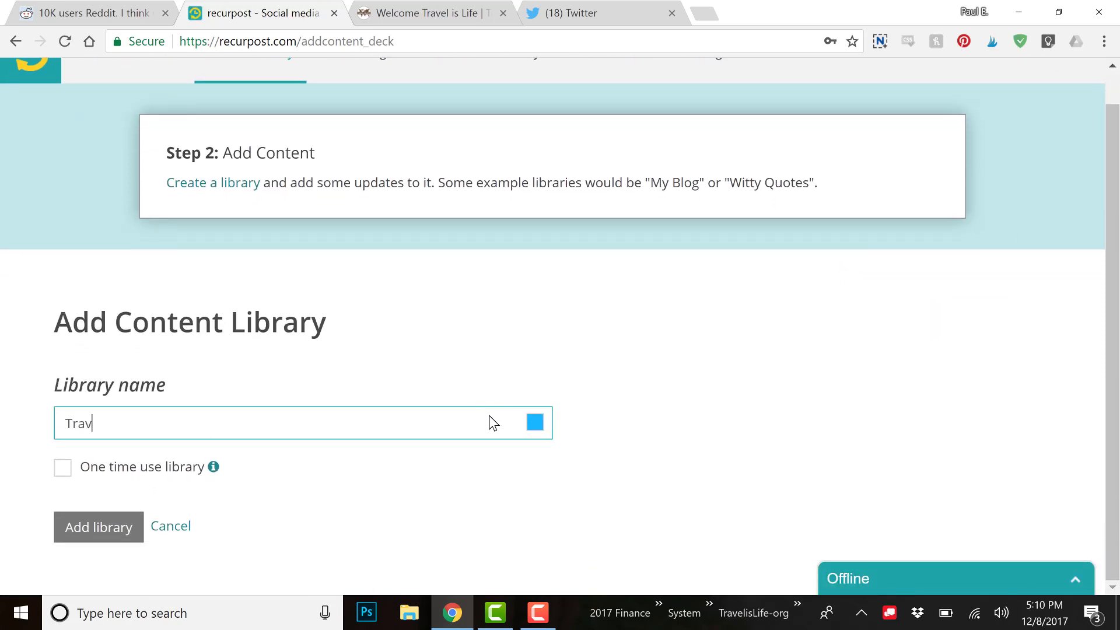
type("el is Life Blog Post")
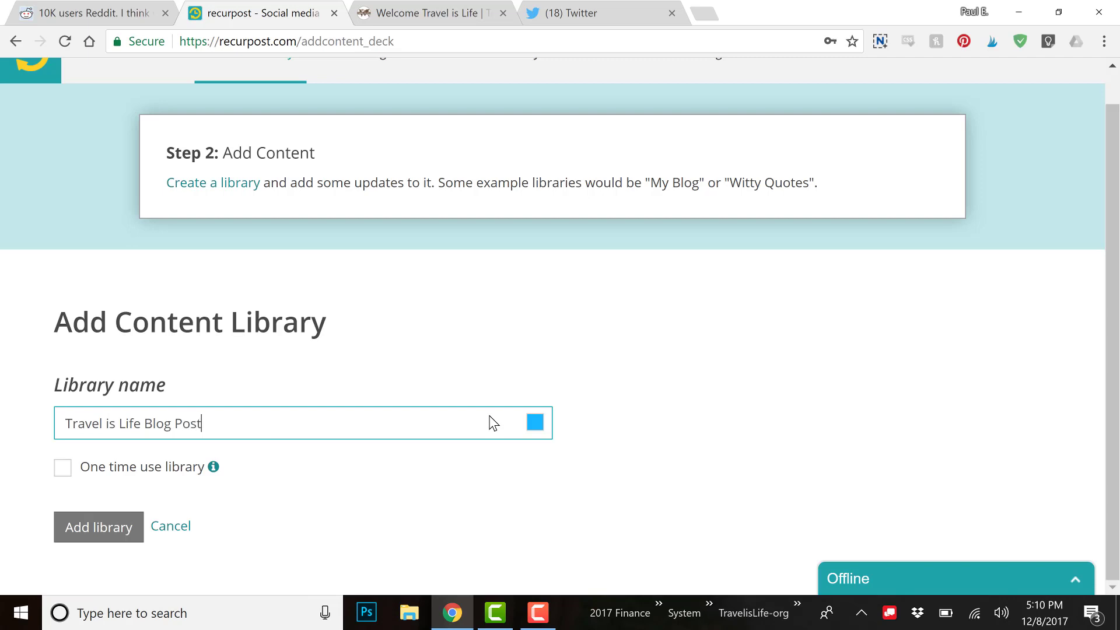
type("s")
Glance at the Travel is Life homepage, return to the library form and add the library with One time use library unselected.
left_click(418, 12)
scroll(1107, 268, "up", 20)
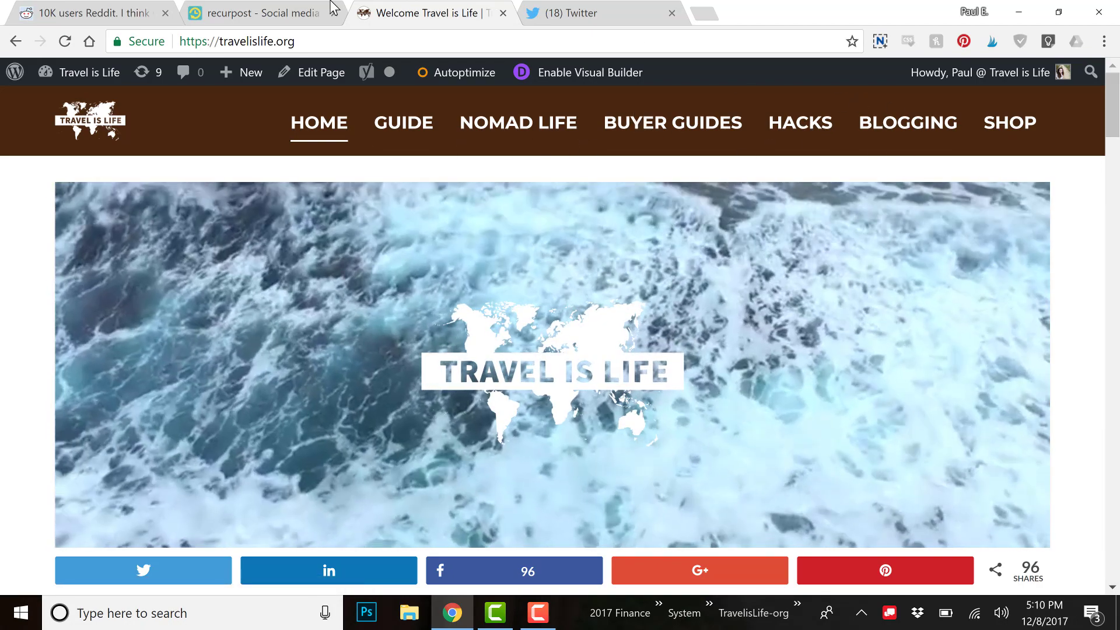
left_click(331, 6)
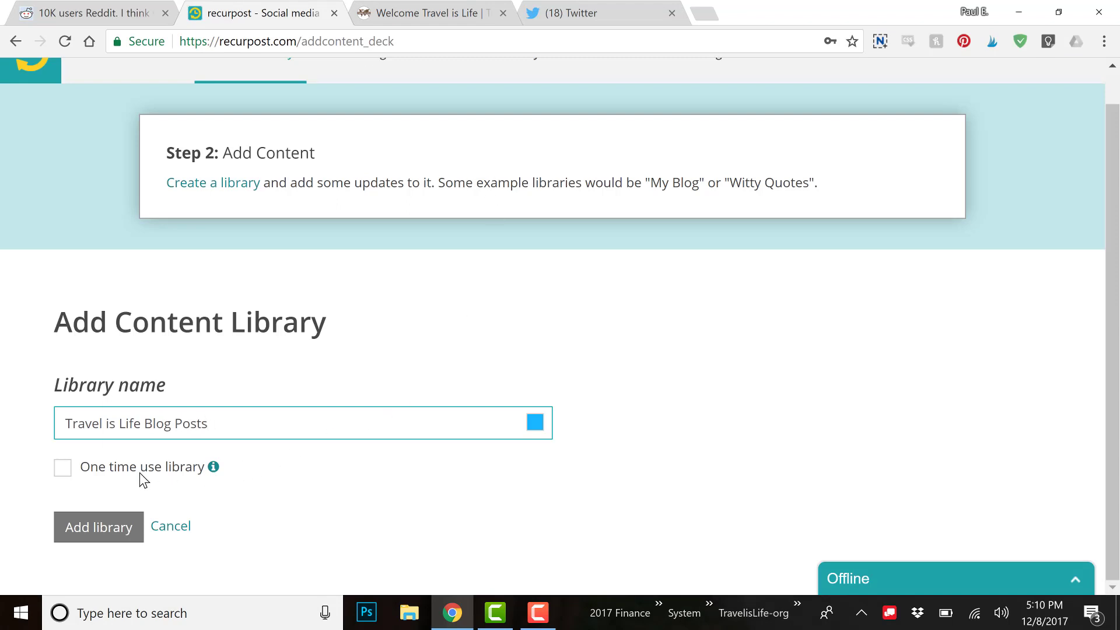
mouse_move(214, 470)
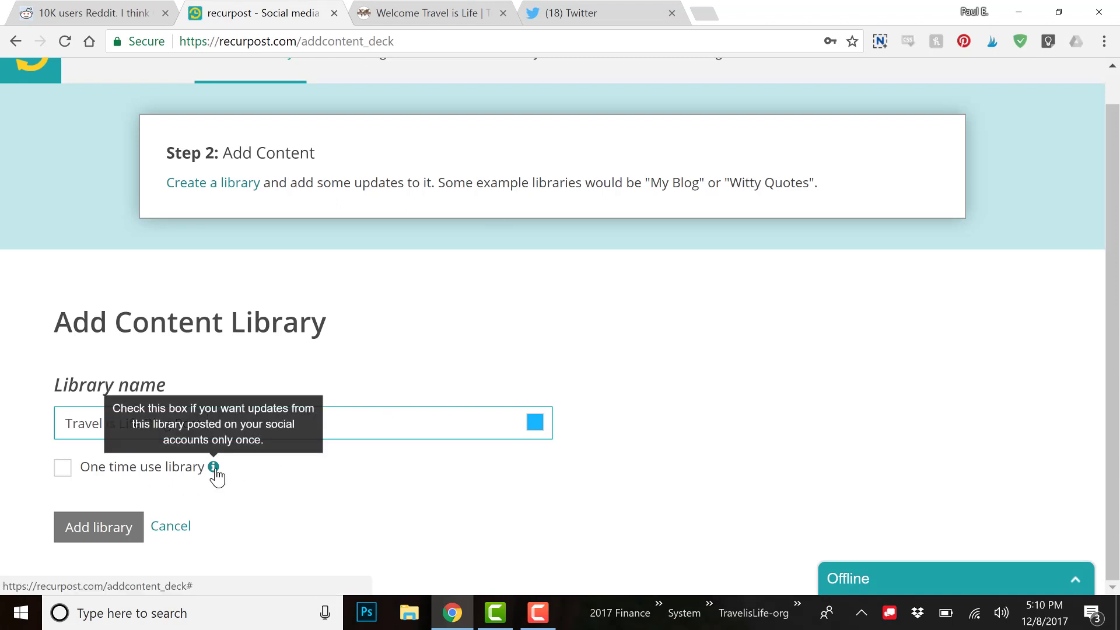
left_click(94, 530)
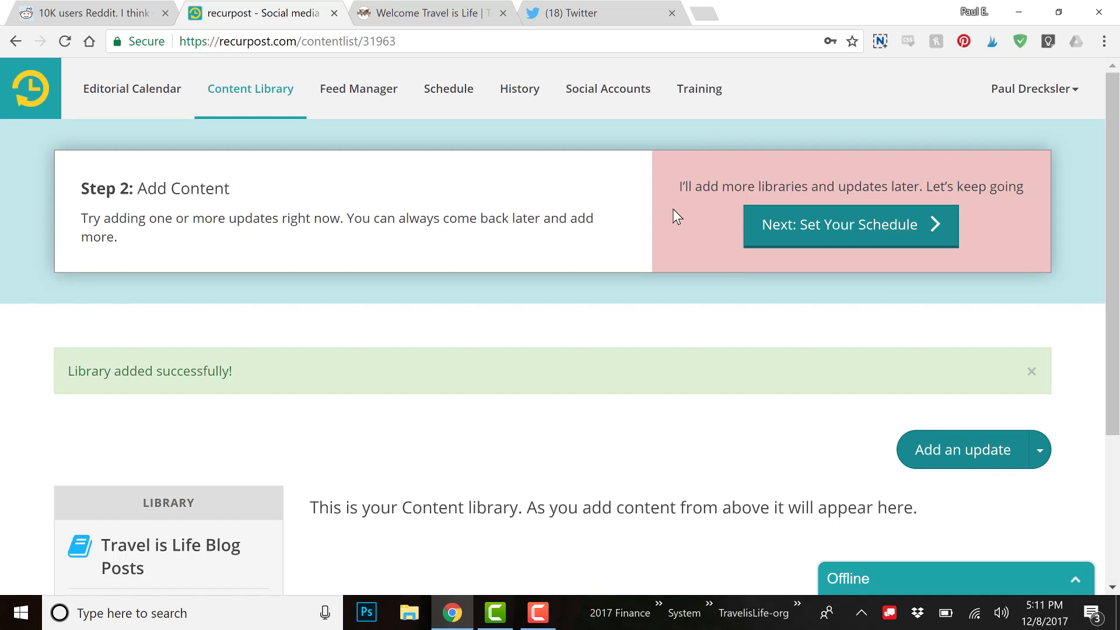
Start adding an update to the Travel is Life Blog Posts library.
scroll(674, 204, "down", 3)
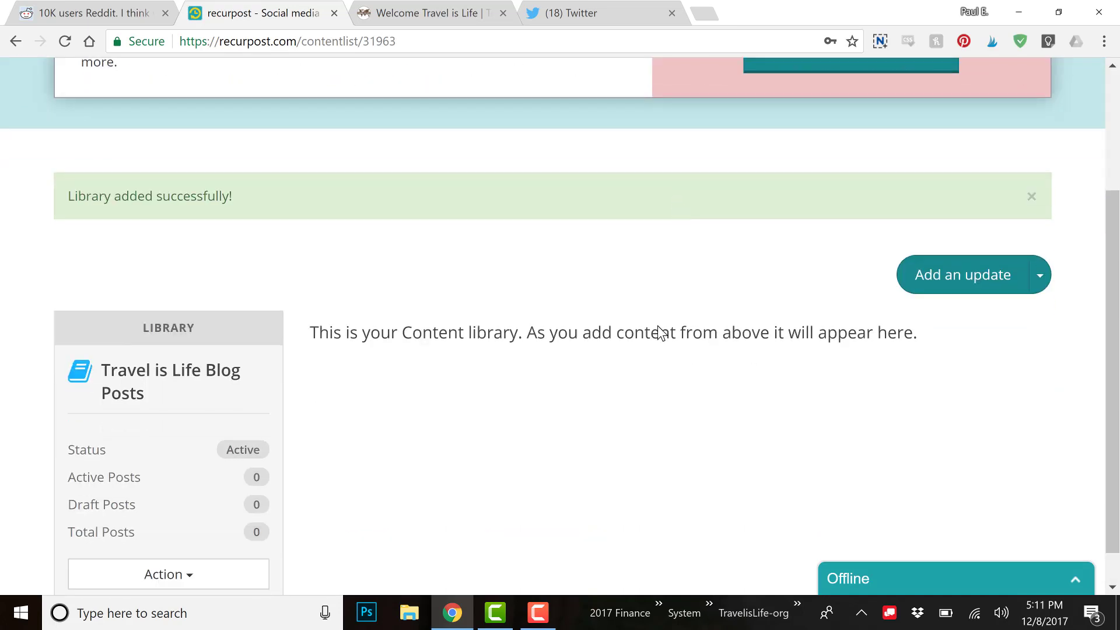
left_click(537, 613)
left_click(538, 619)
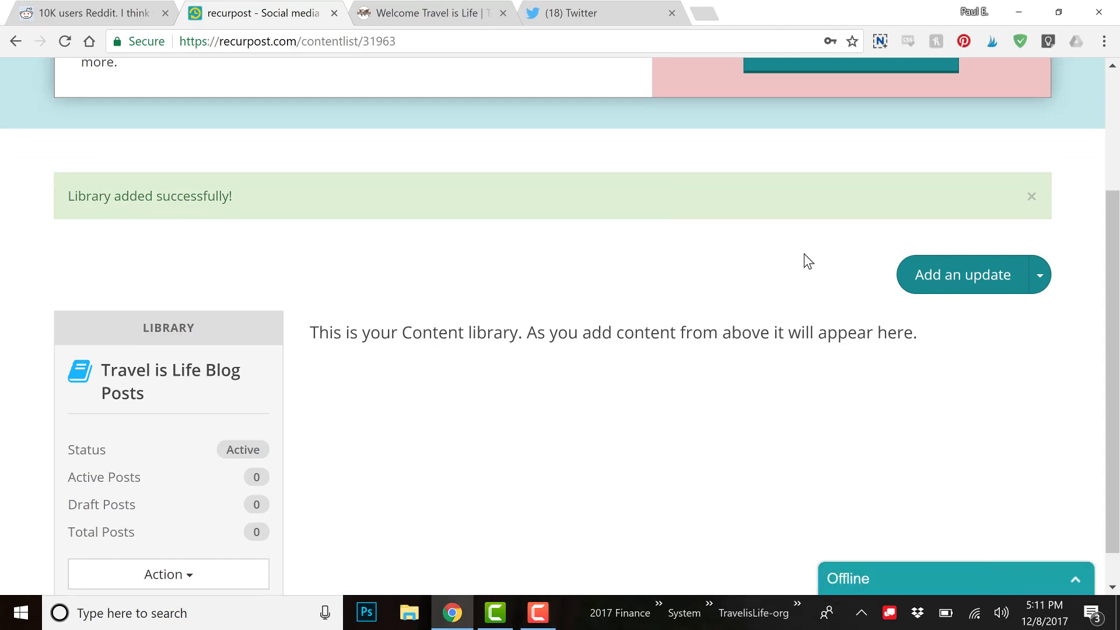
scroll(804, 254, "down", 1)
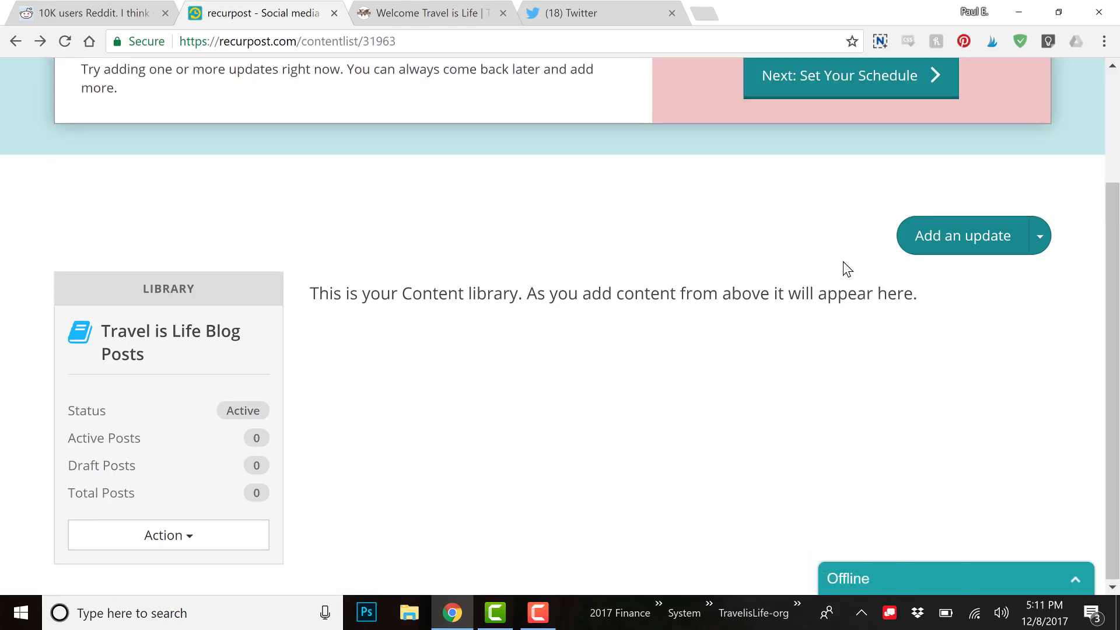
left_click(945, 239)
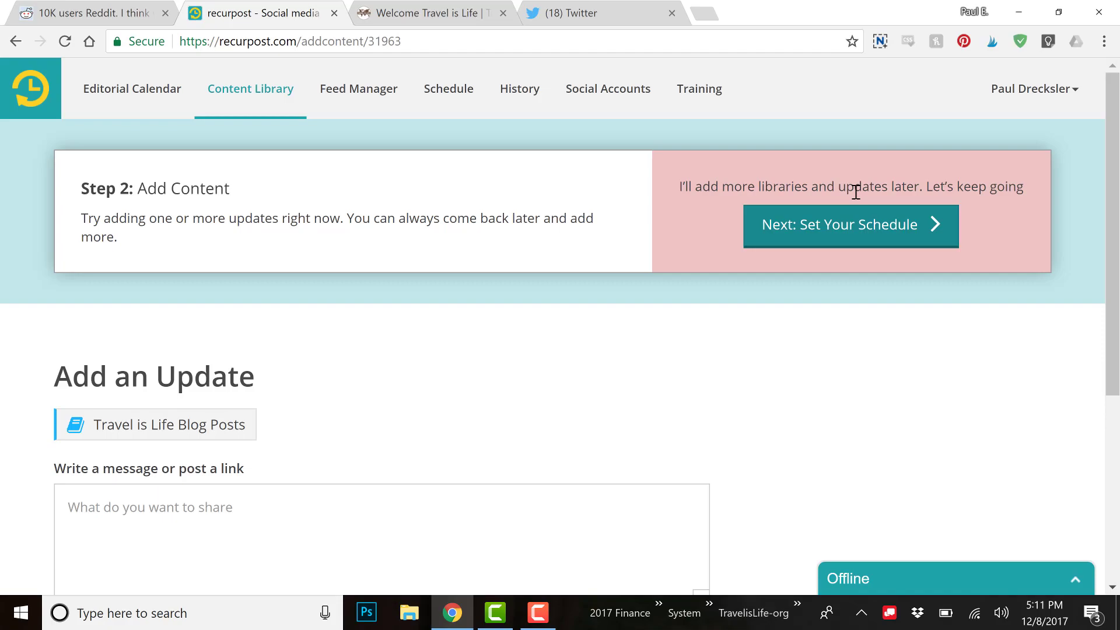
Glance at the Reddit startup post, and return to the update form to review its message, image, draft and recycling options.
key("ctrl+shift+Tab")
scroll(326, 225, "up", 15)
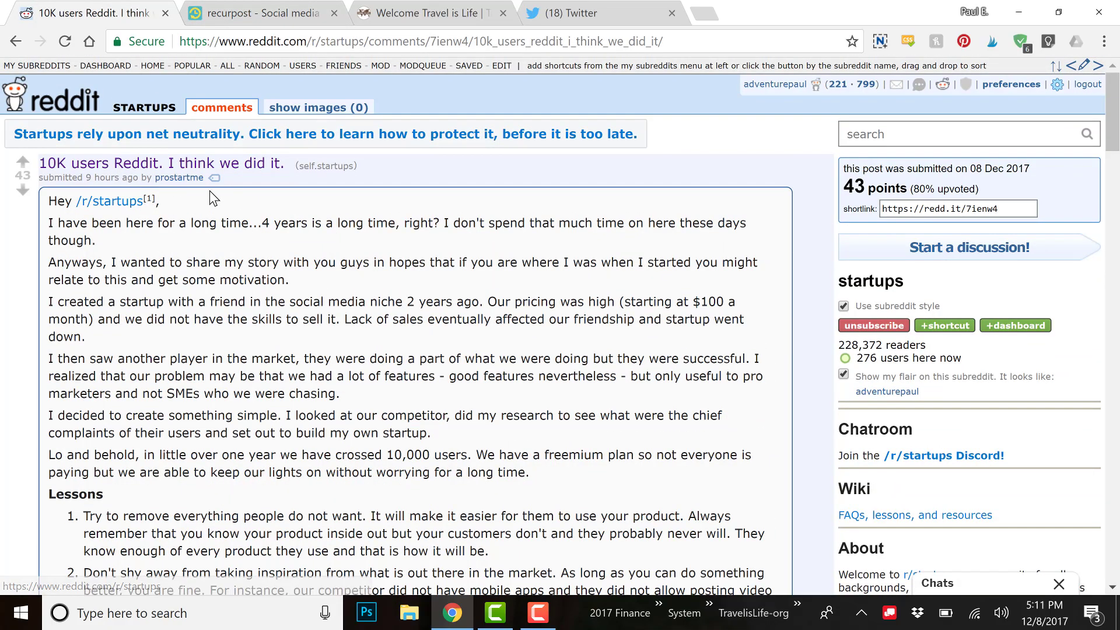
left_click(284, 8)
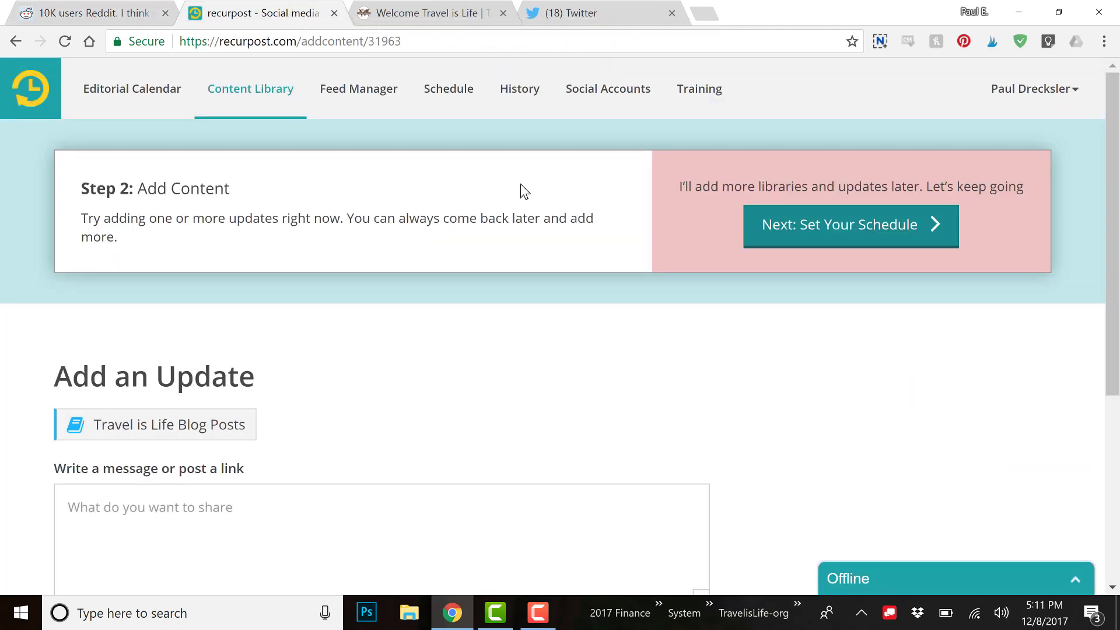
scroll(520, 184, "down", 1)
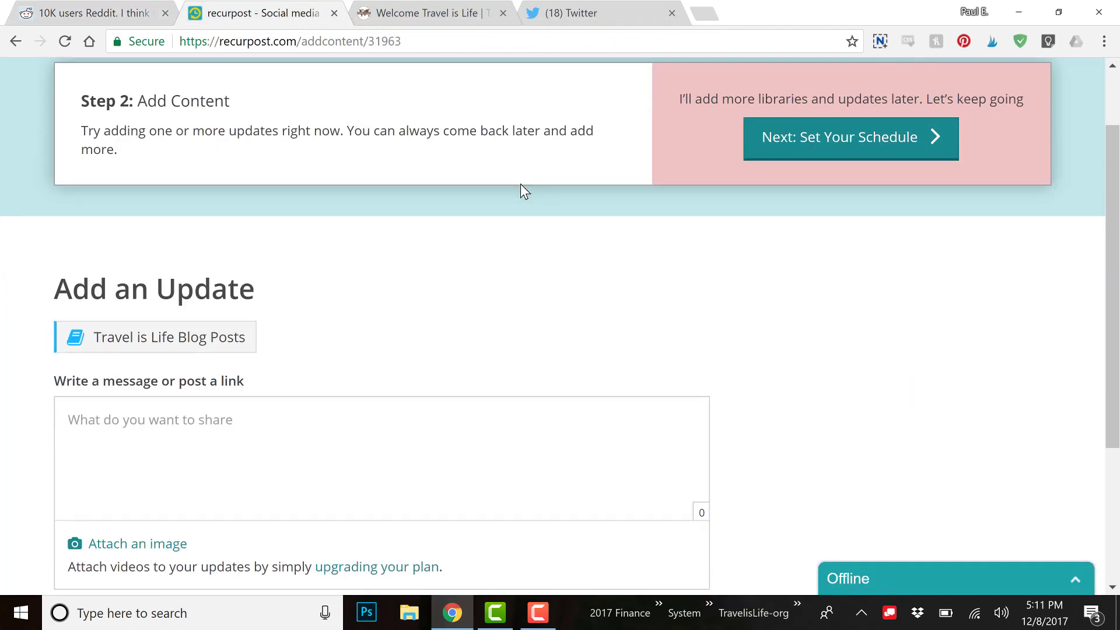
scroll(520, 183, "down", 2)
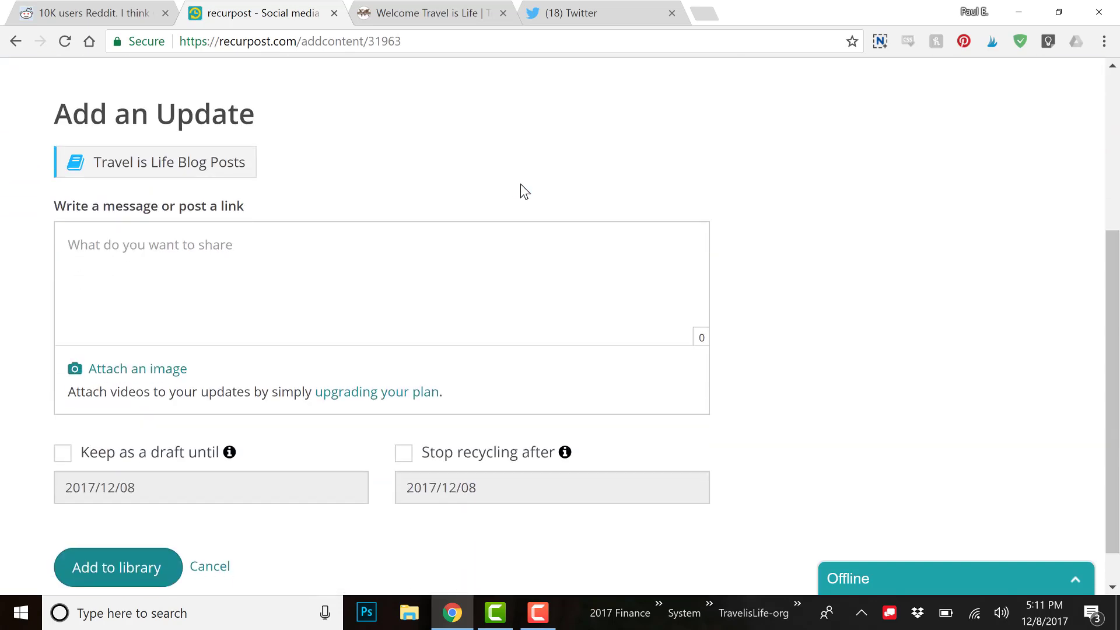
left_click(463, 291)
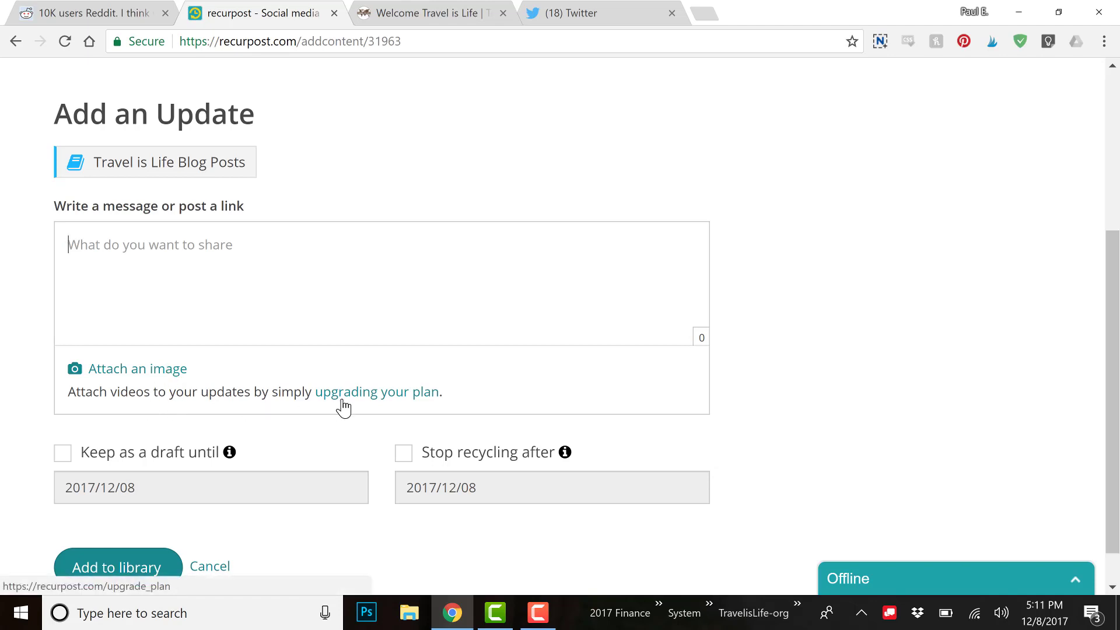
scroll(175, 350, "down", 1)
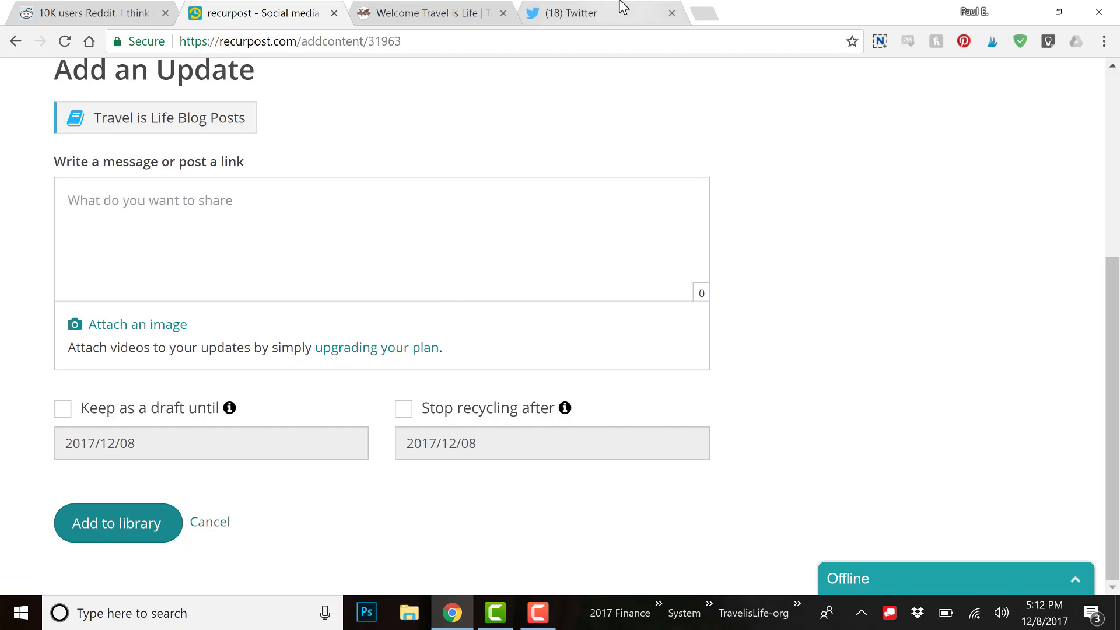
Find the 50 Best Riddles For Travelers post on the travelislife.org homepage and open it in a new browser tab.
left_click(391, 7)
scroll(479, 208, "down", 10)
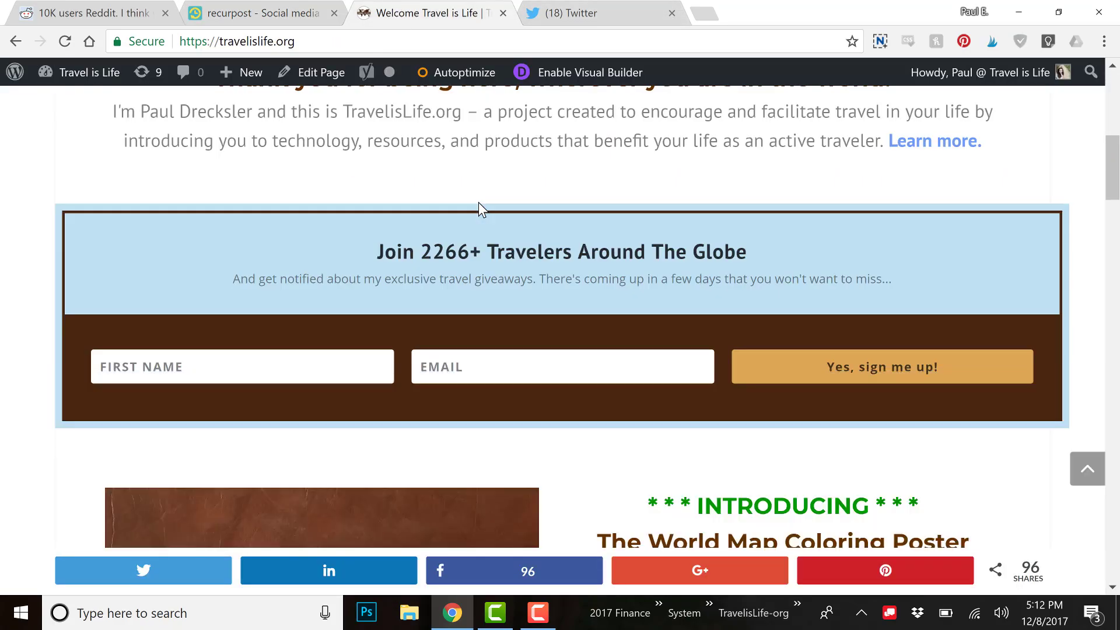
scroll(479, 209, "down", 9)
scroll(287, 242, "up", 3)
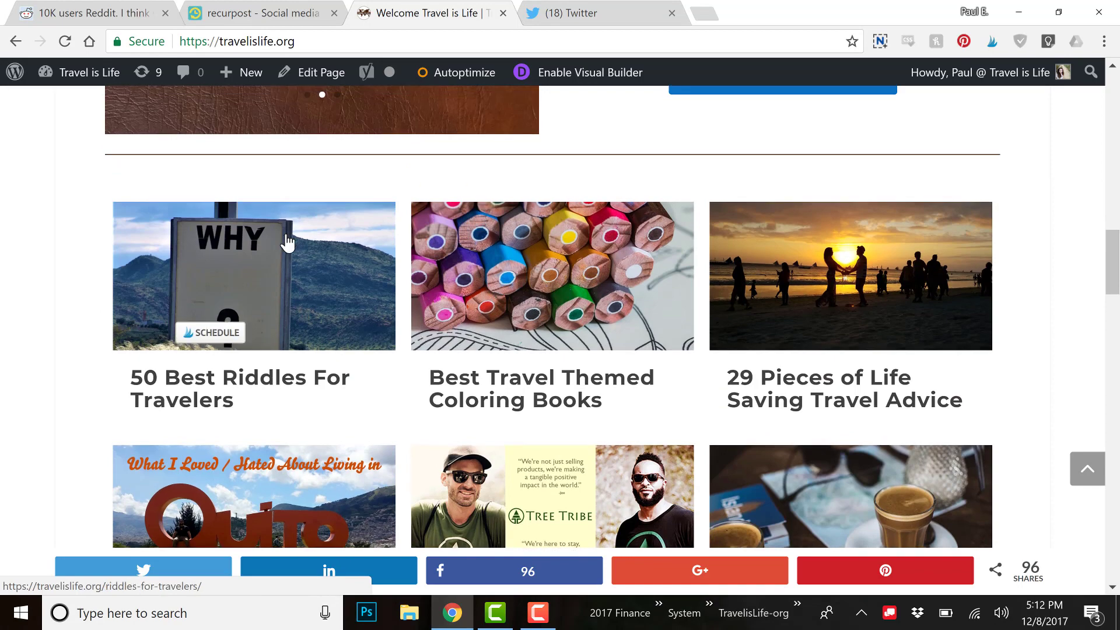
right_click(288, 242)
left_click(326, 242)
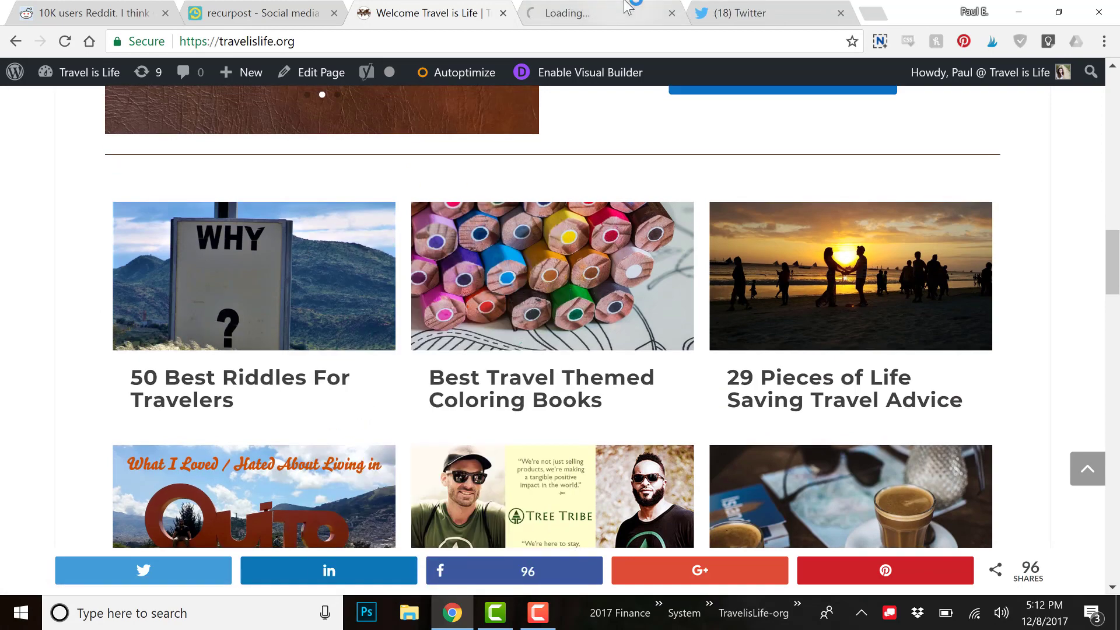
left_click(627, 7)
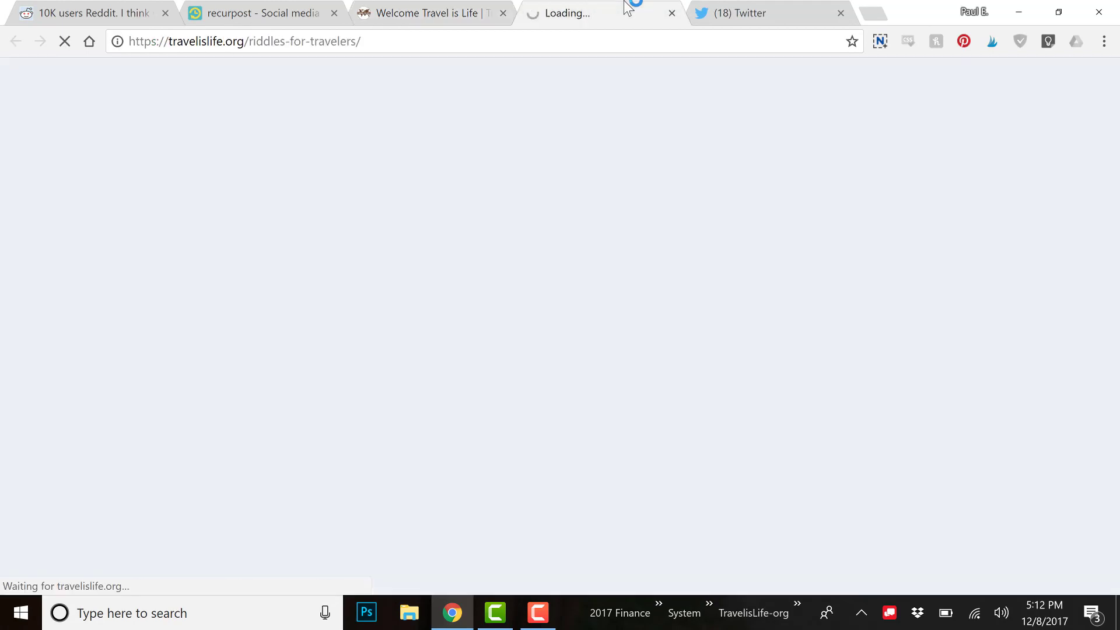
Copy the riddles post's web address and paste it into the message of the RecurPost update.
left_click(495, 36)
key("ctrl+c")
left_click(277, 8)
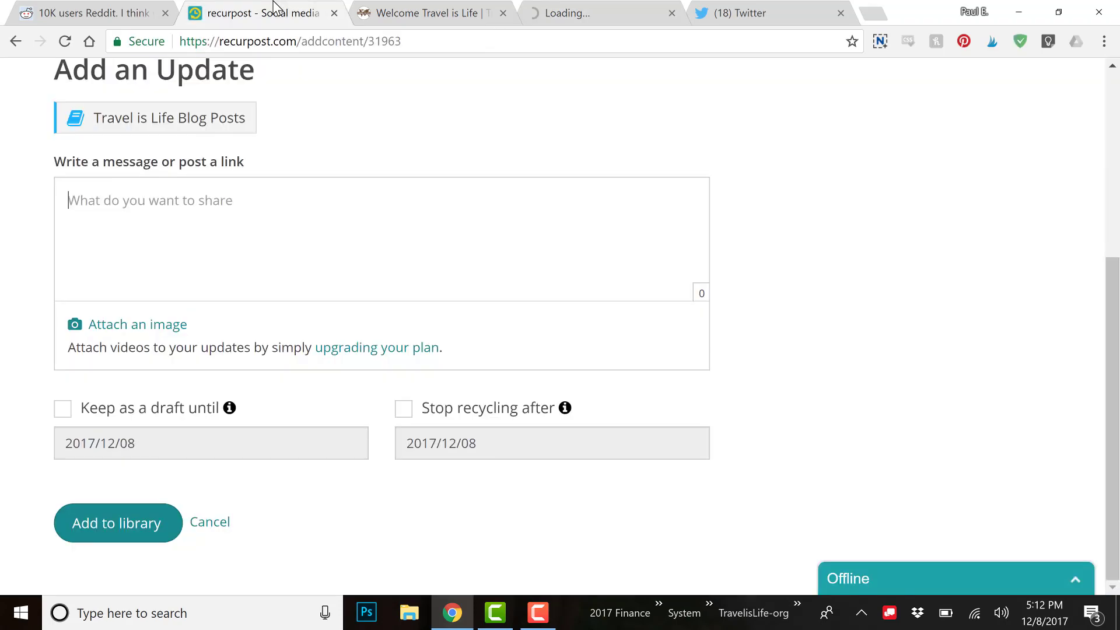
left_click(363, 247)
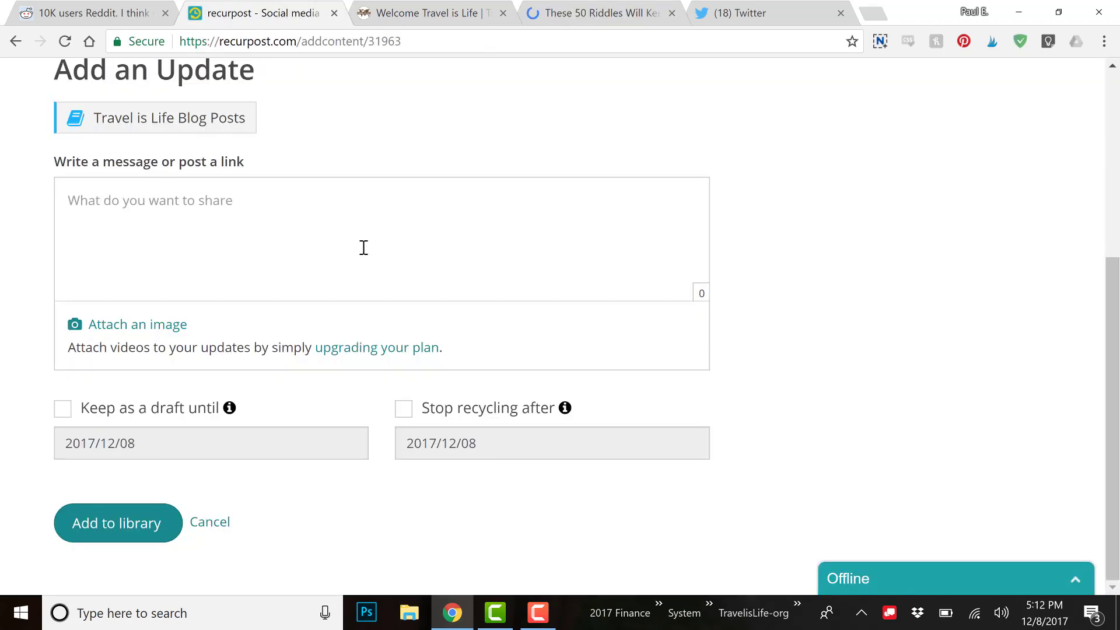
key("ctrl+v")
Switch to Twitter, open the Travel is Life profile and copy the full text of its 50 riddles tweet, including the hashtags.
left_click(783, 8)
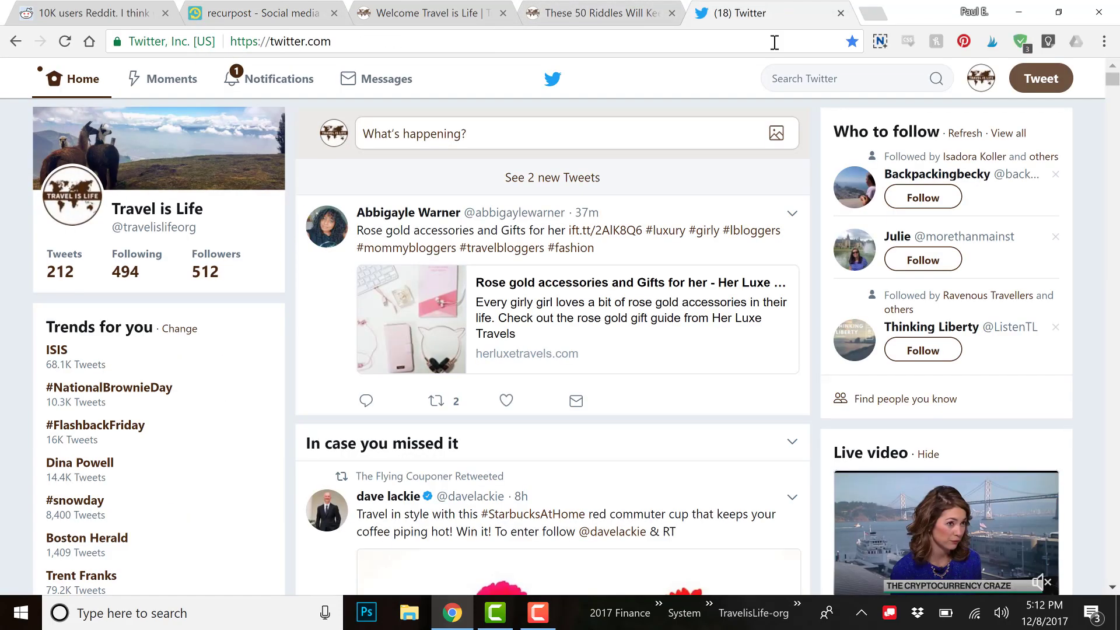
left_click(979, 87)
left_click(954, 130)
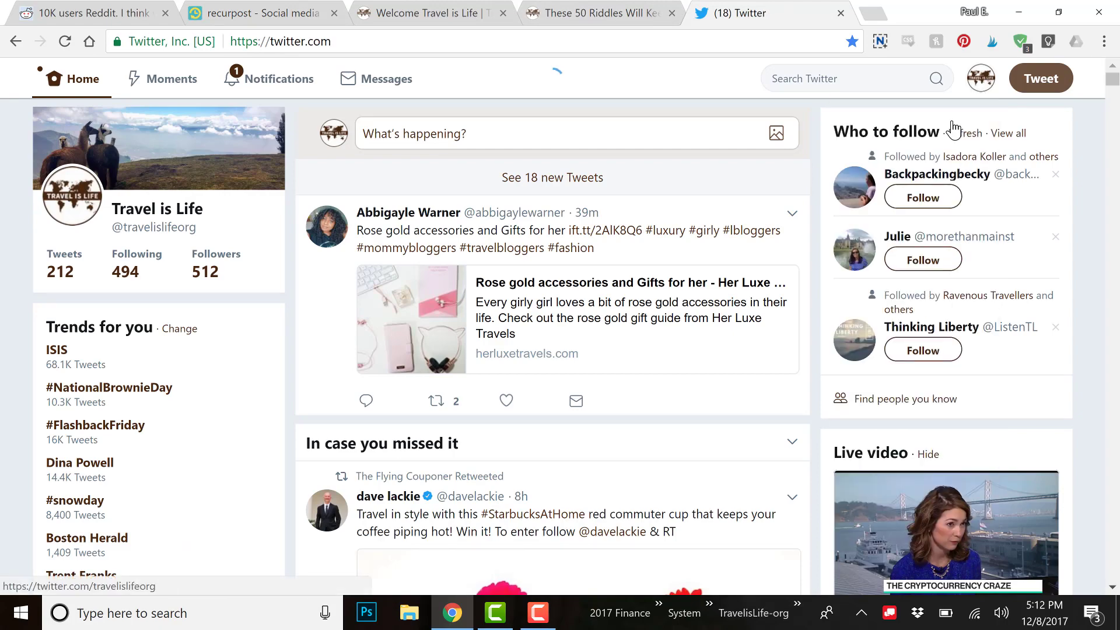
scroll(753, 165, "down", 3)
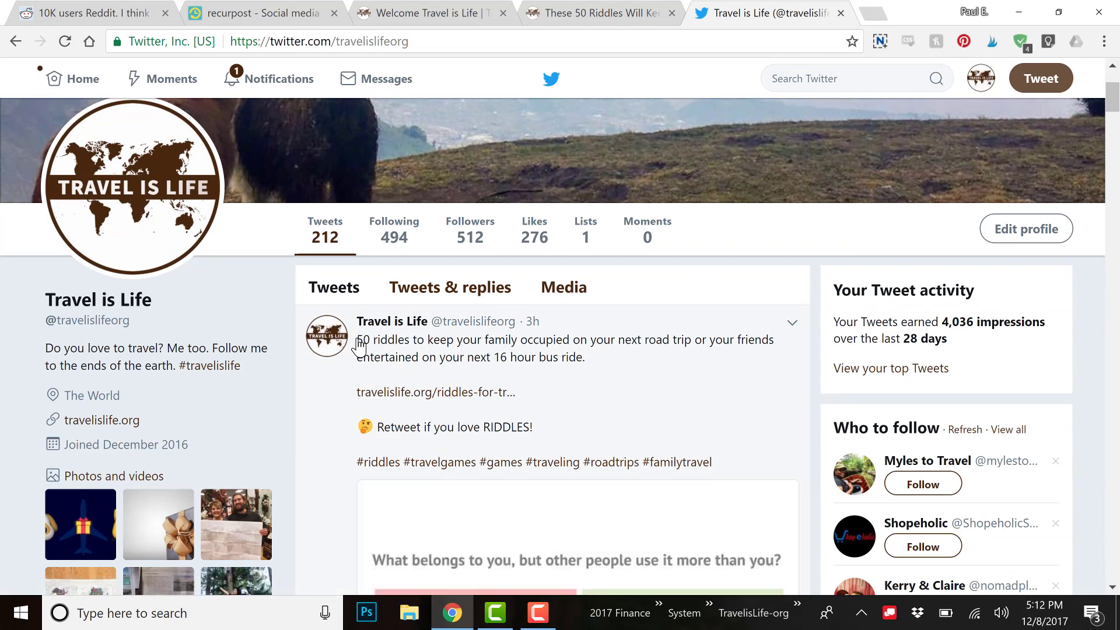
left_click_drag(360, 341, 725, 467)
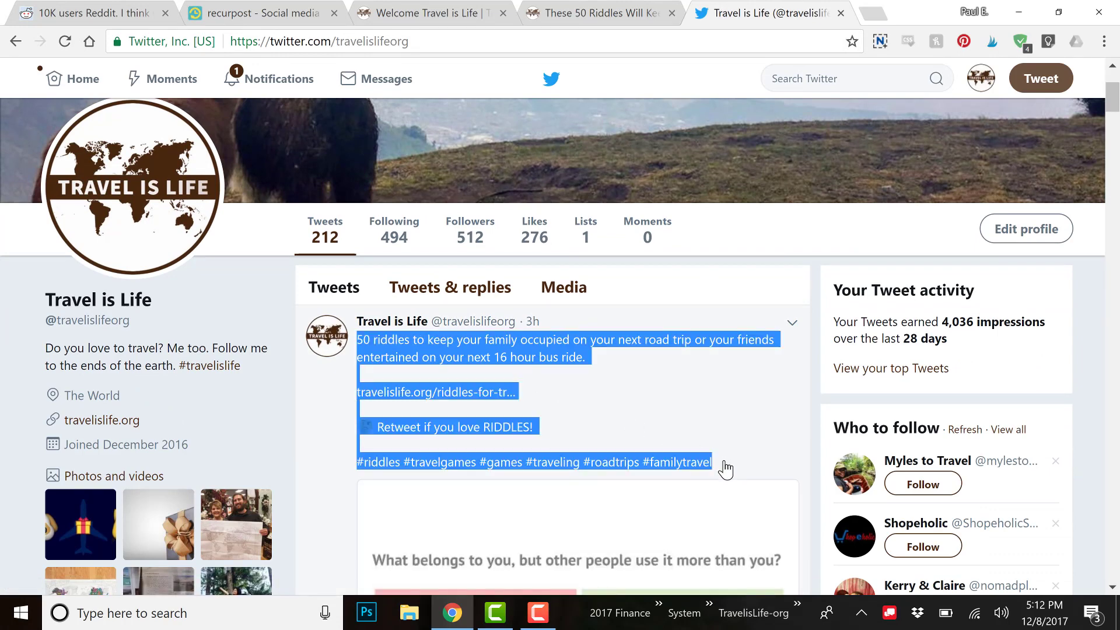
Replace the link in the RecurPost update message with the copied tweet text, and delete the ellipsis after the riddles-for-travelers link.
left_click(310, 2)
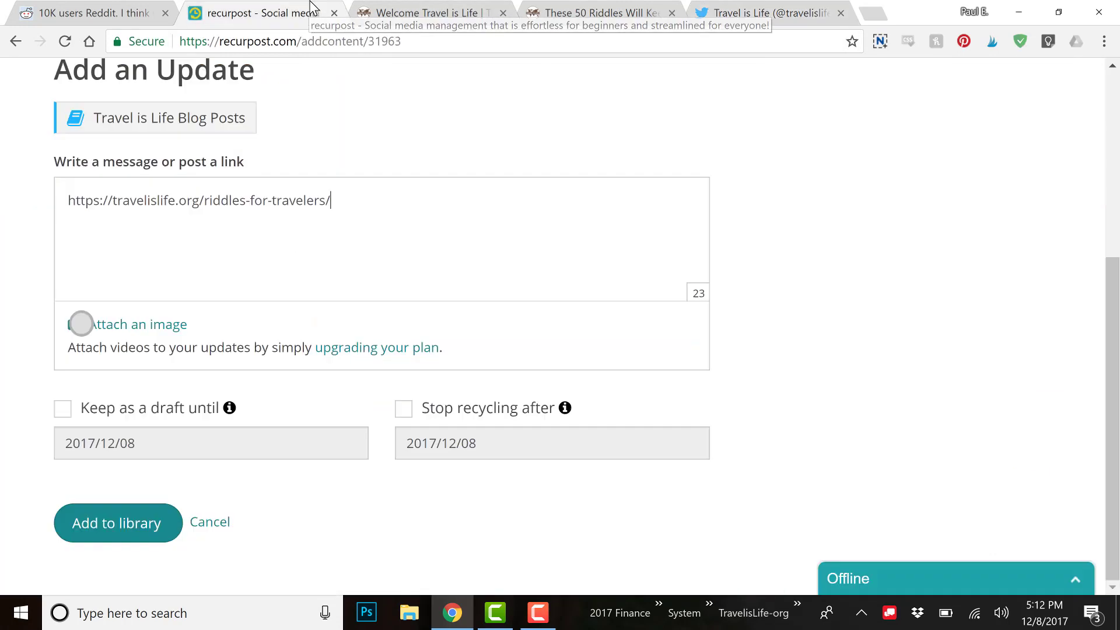
left_click_drag(377, 212, 47, 179)
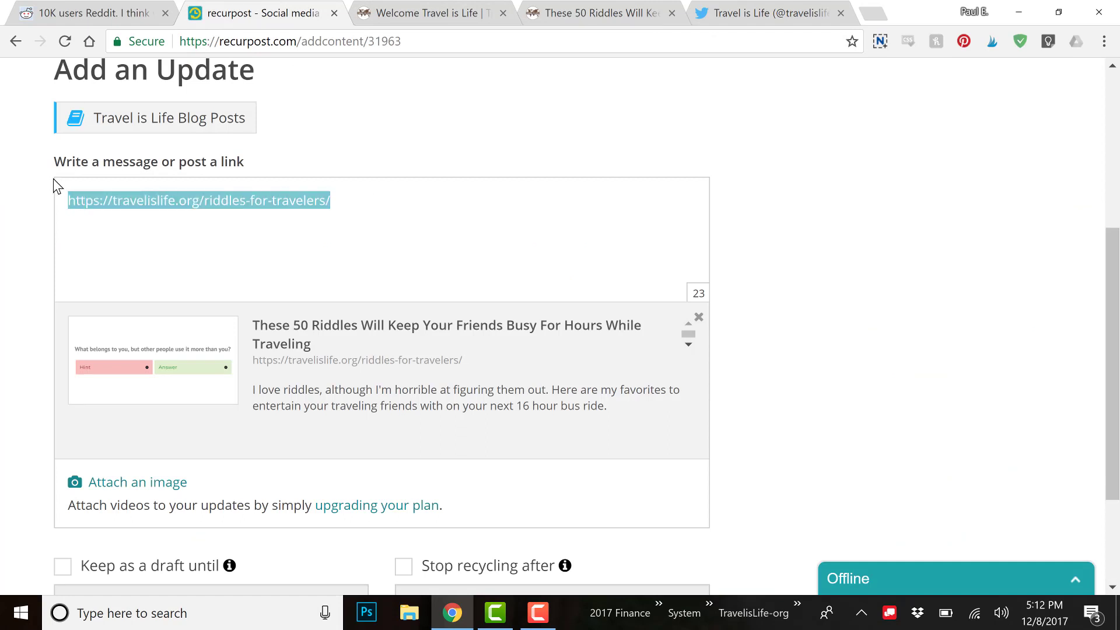
key("ctrl+v")
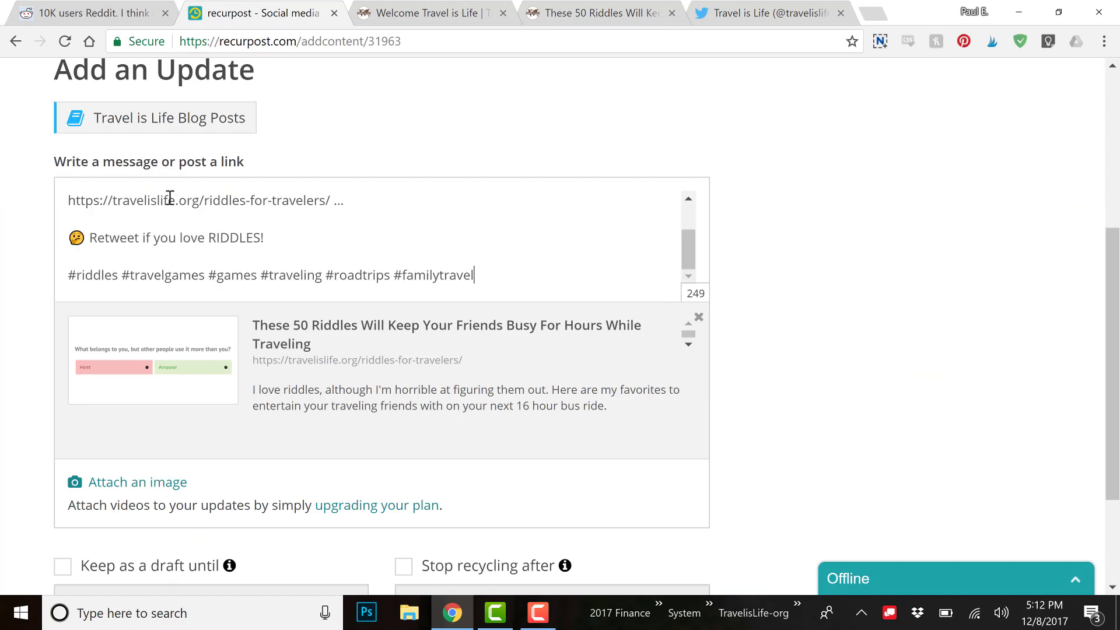
double_click(338, 200)
key("BackSpace")
scroll(388, 204, "up", 3)
scroll(391, 206, "up", 1)
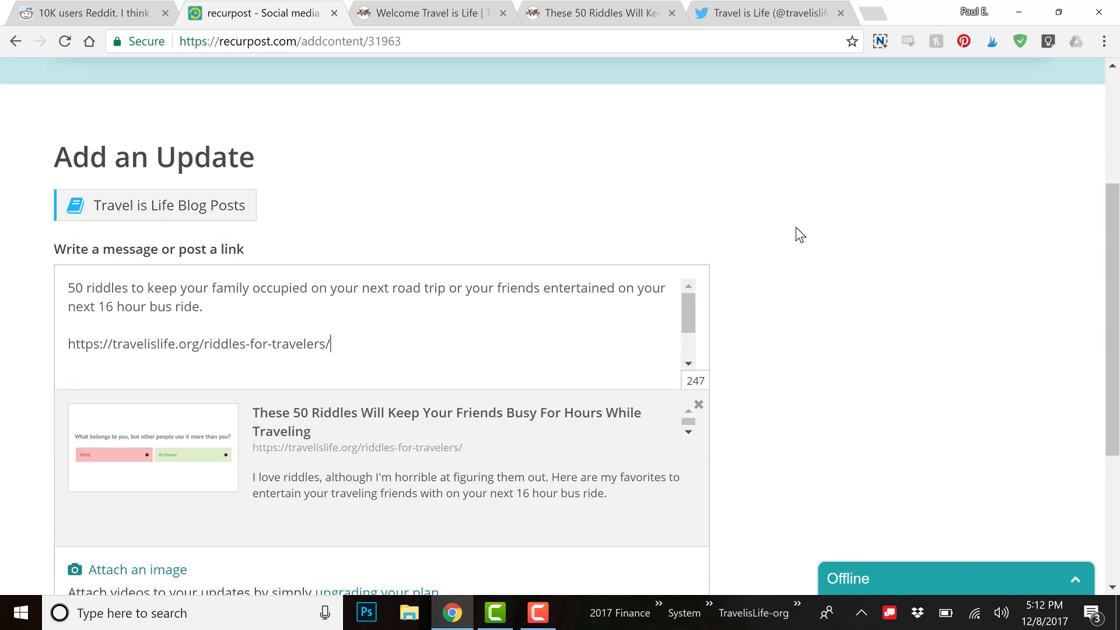
scroll(795, 227, "down", 2)
scroll(590, 214, "down", 1)
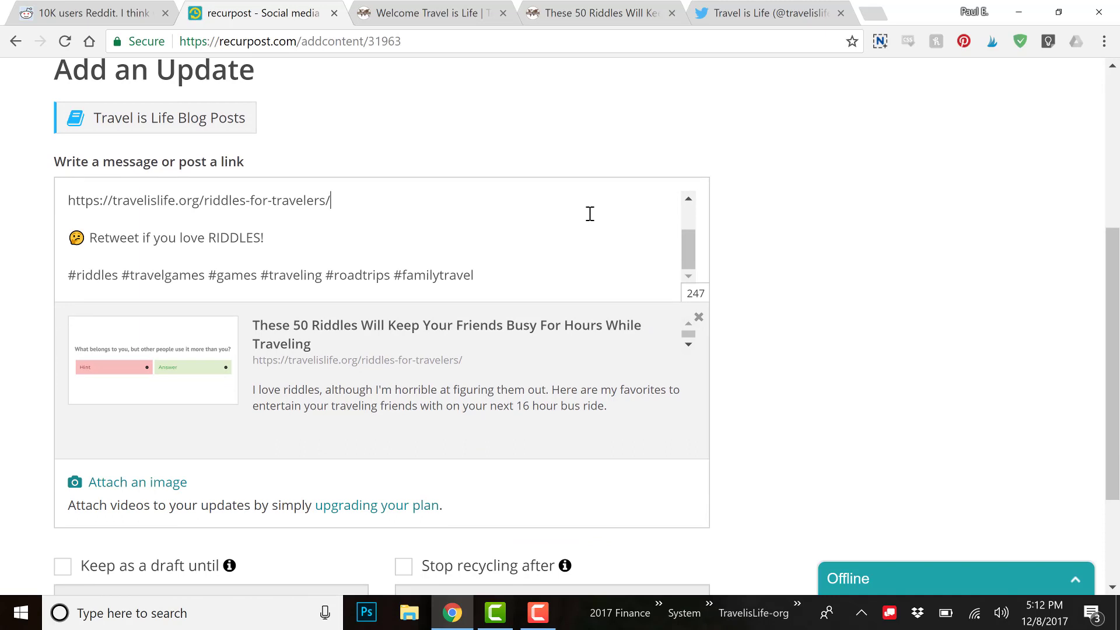
scroll(590, 212, "down", 2)
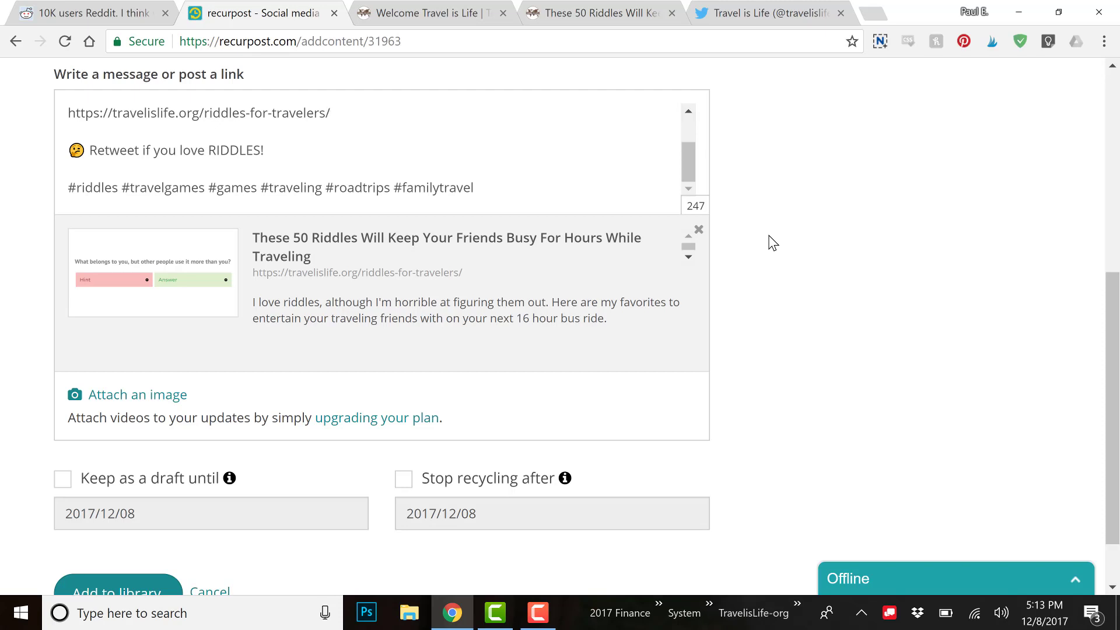
Add the finished riddles update to the Travel is Life Blog Posts library and view it in the library's list.
scroll(772, 242, "down", 1)
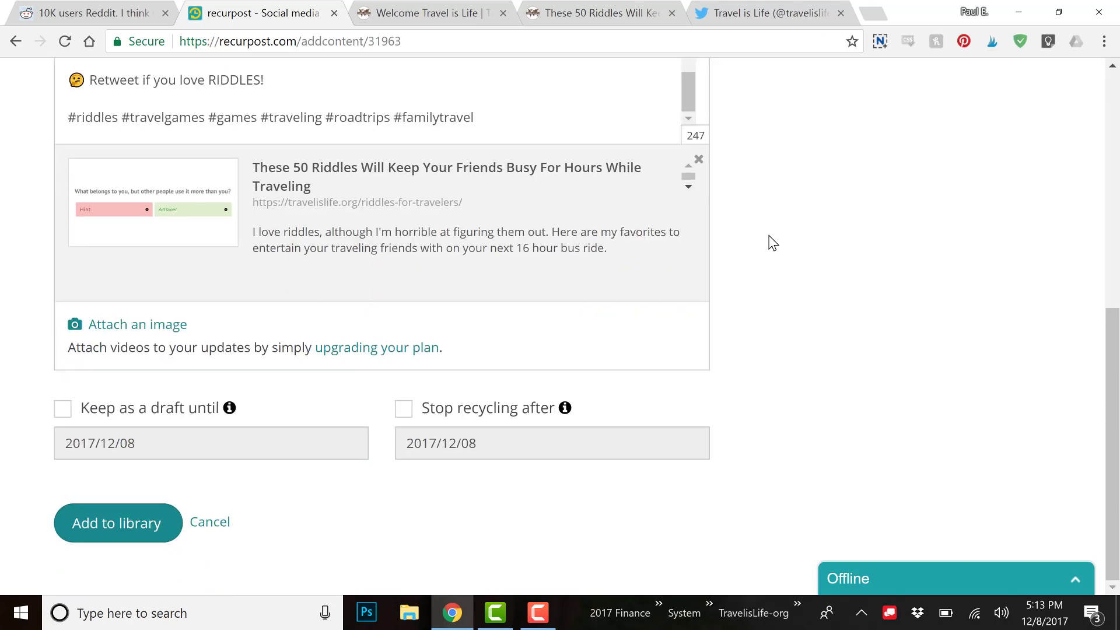
left_click(105, 524)
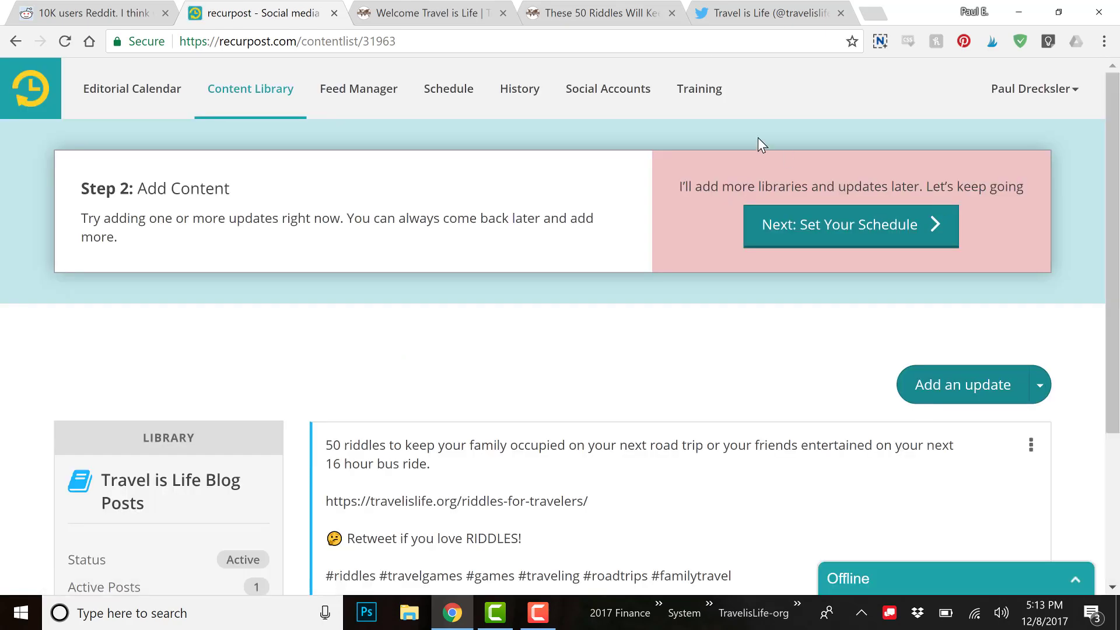
scroll(758, 138, "down", 4)
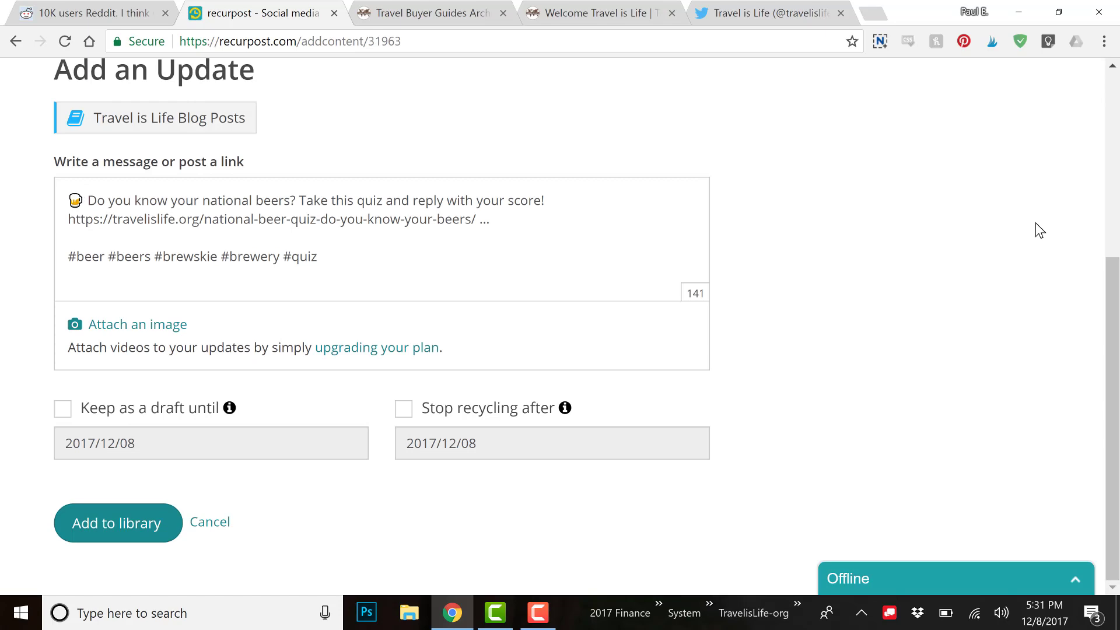
Discard the open tweet window on Twitter and compare the national beer quiz tweet with the RecurPost update message.
left_click(767, 12)
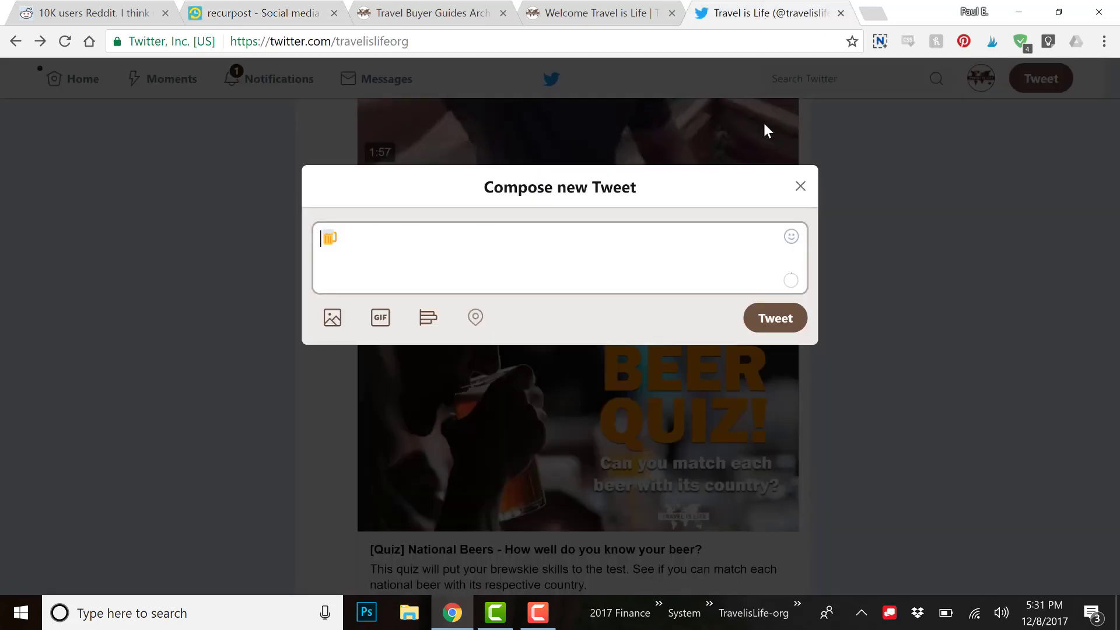
left_click(800, 185)
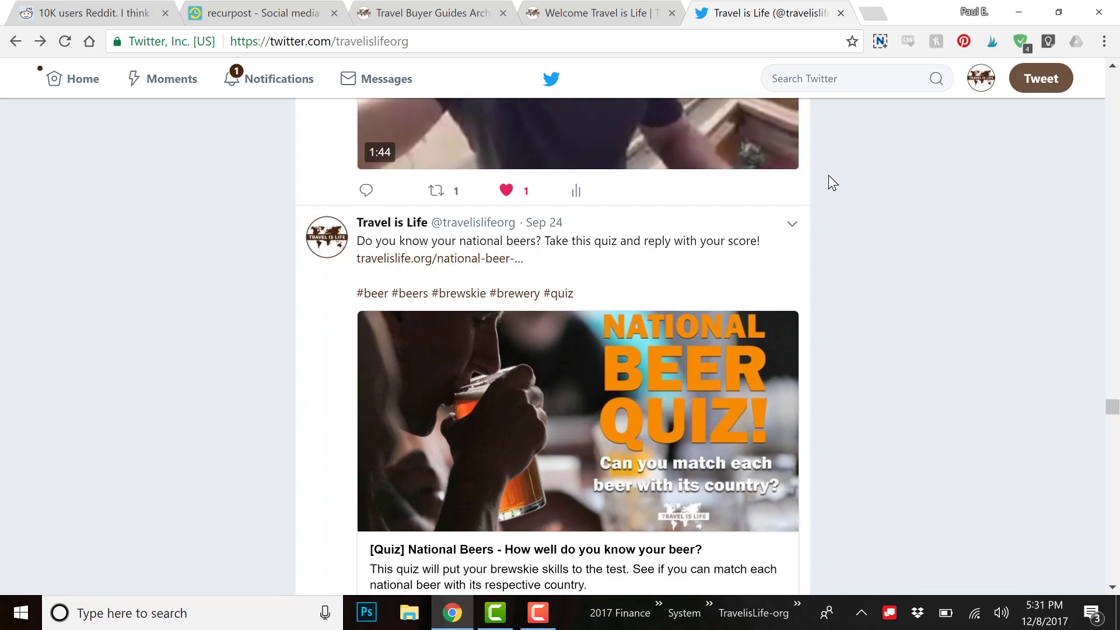
left_click(257, 12)
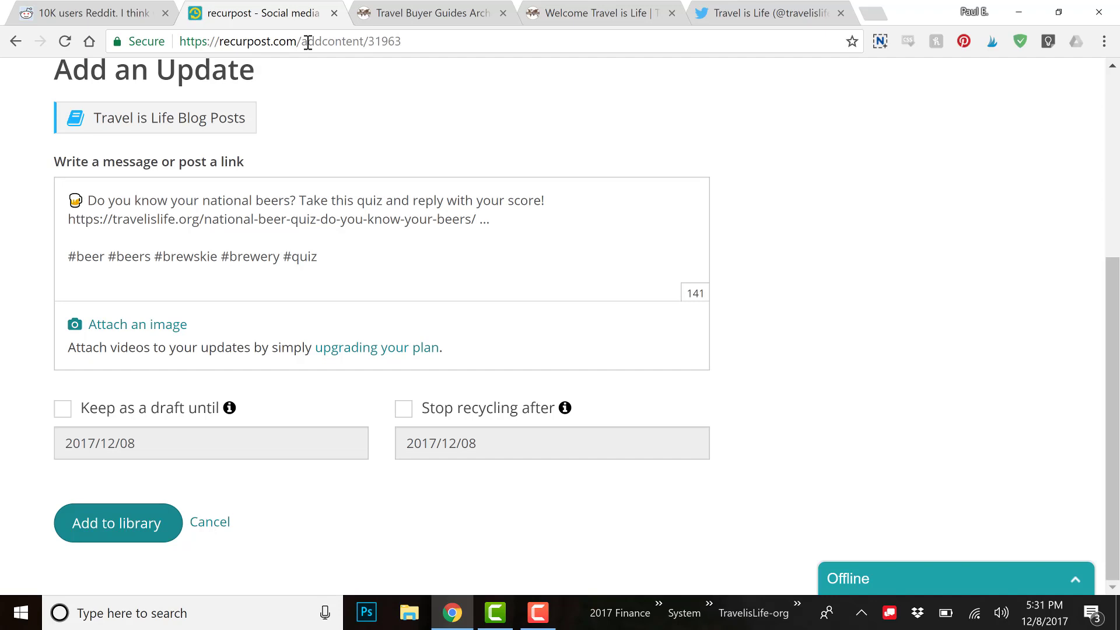
left_click(244, 216)
Open a new tweet on Twitter with the emoji picker, copy the beer mug emoji and return to the RecurPost update message.
left_click(788, 13)
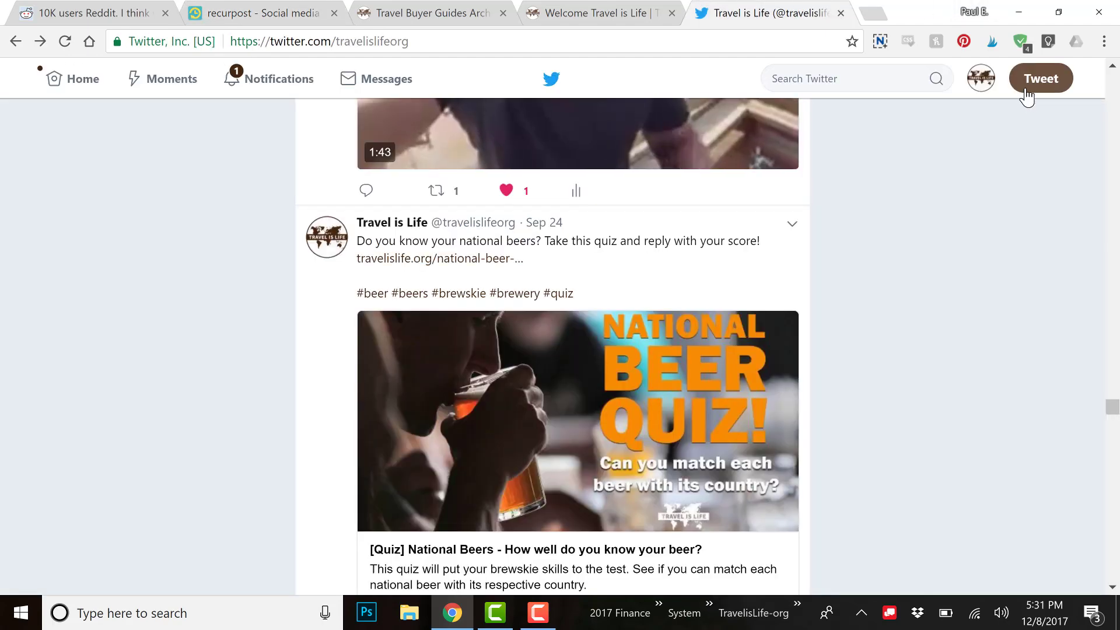
left_click(1026, 95)
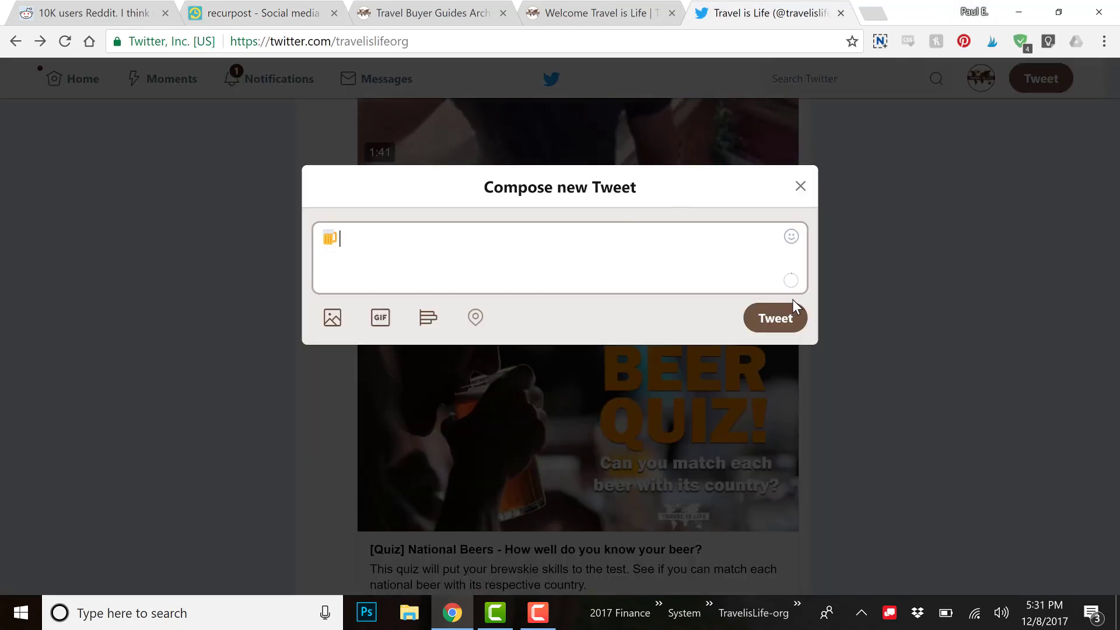
left_click(791, 237)
left_click_drag(375, 243, 297, 250)
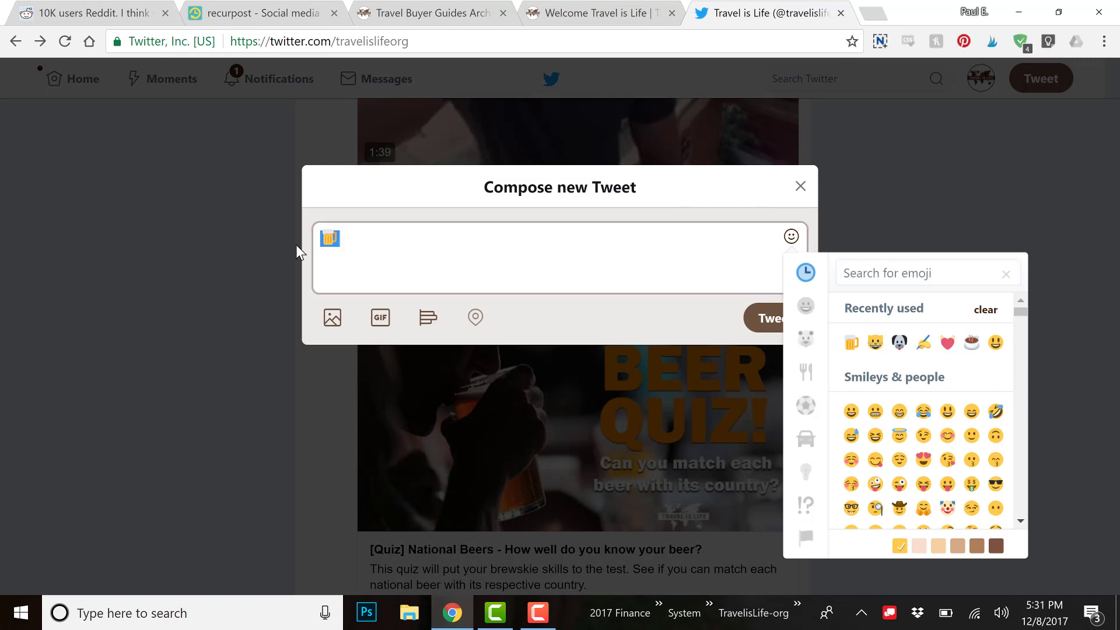
key("ctrl+c")
left_click(309, 8)
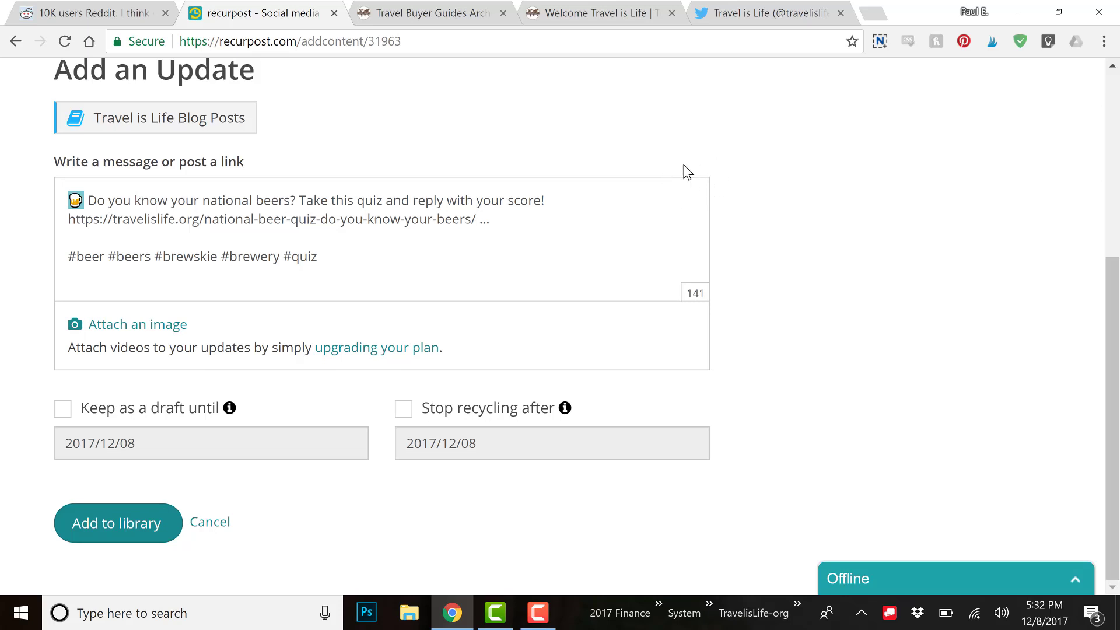
left_click(364, 260)
Enter #beer in the Twitter tweet draft to get hashtag suggestions, and enter #beeroclock in the RecurPost beer quiz update.
left_click(713, 10)
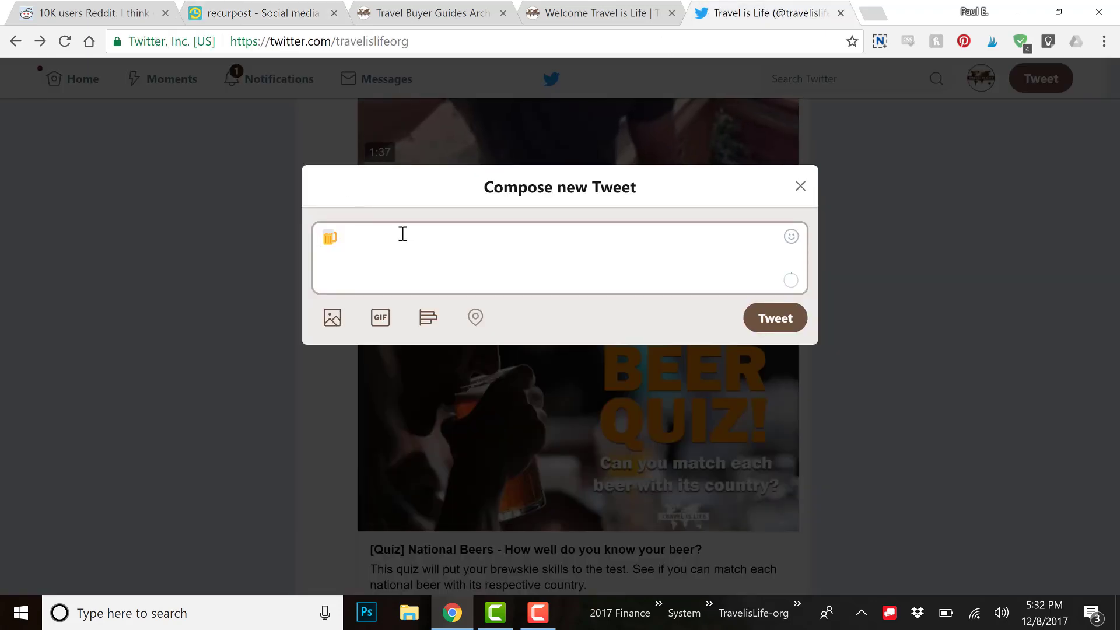
type("#beer")
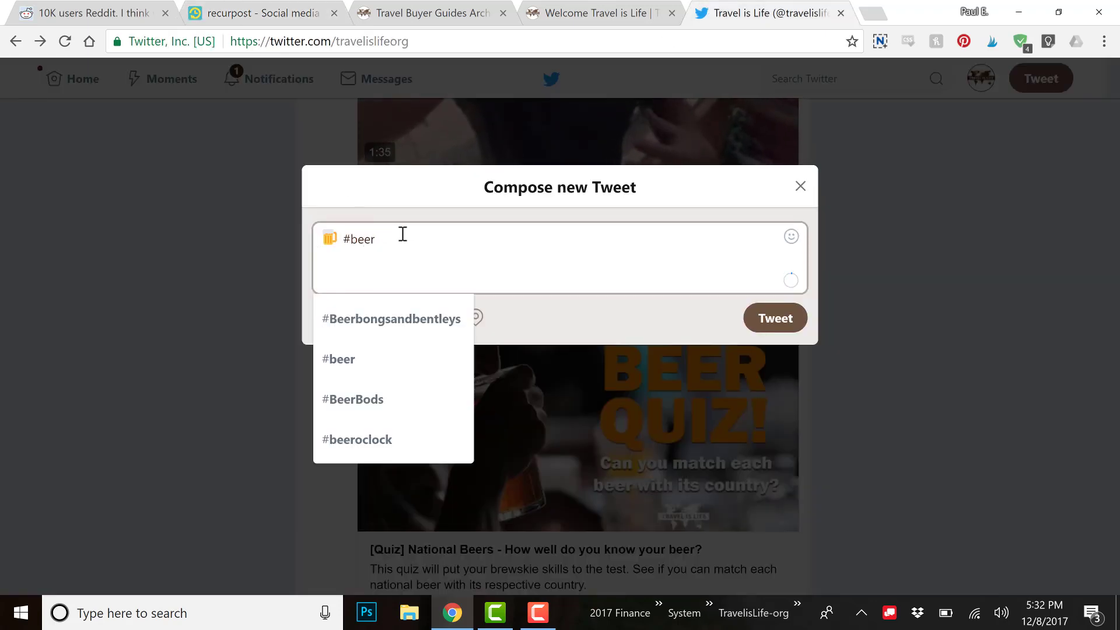
left_click(272, 8)
type("#beeroclock")
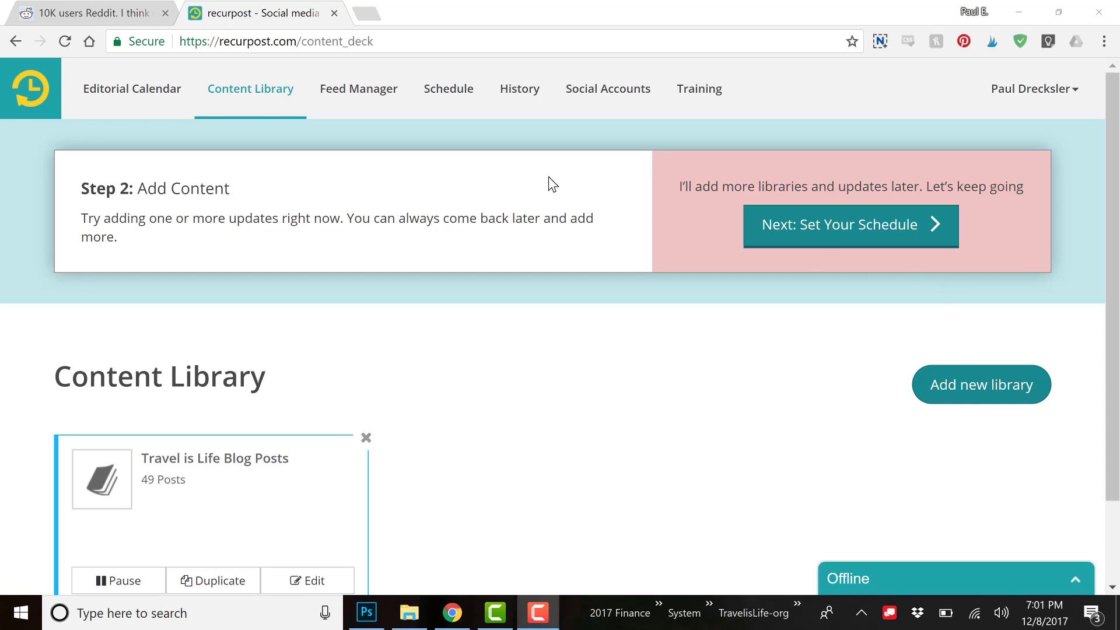
Proceed from the content library to the schedule setup page and look over its timeslot form and calendar.
scroll(538, 314, "down", 2)
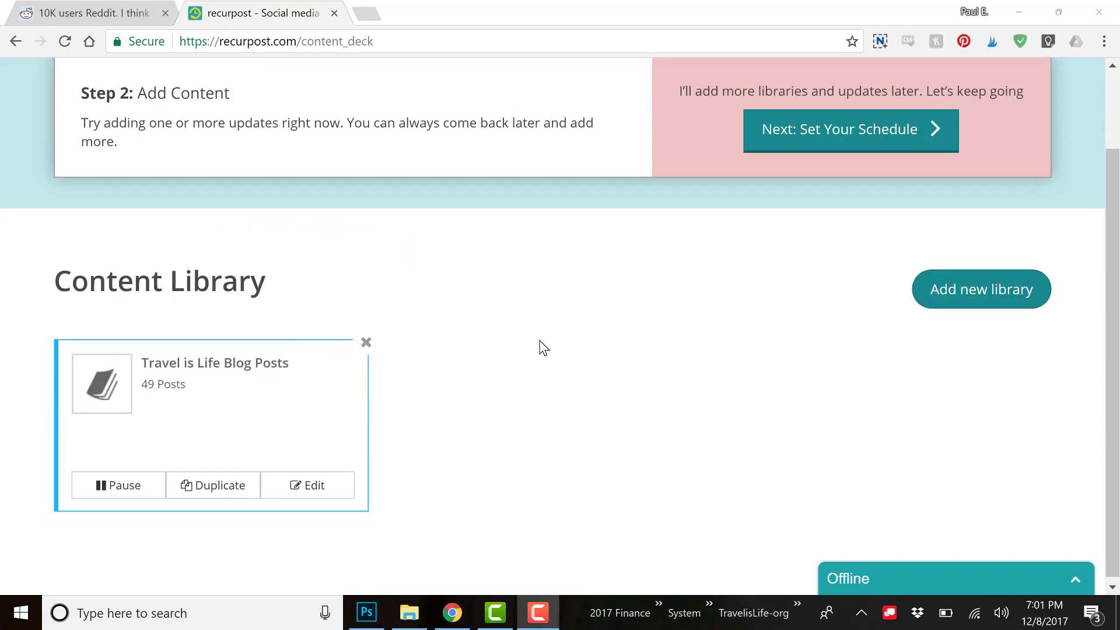
scroll(540, 348, "up", 2)
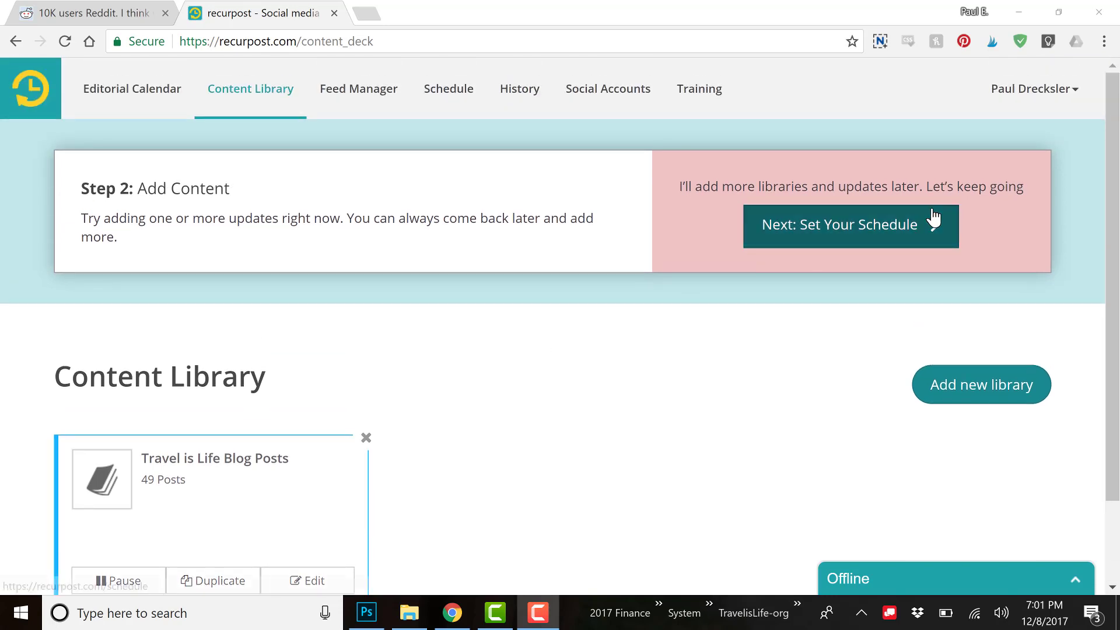
left_click(913, 225)
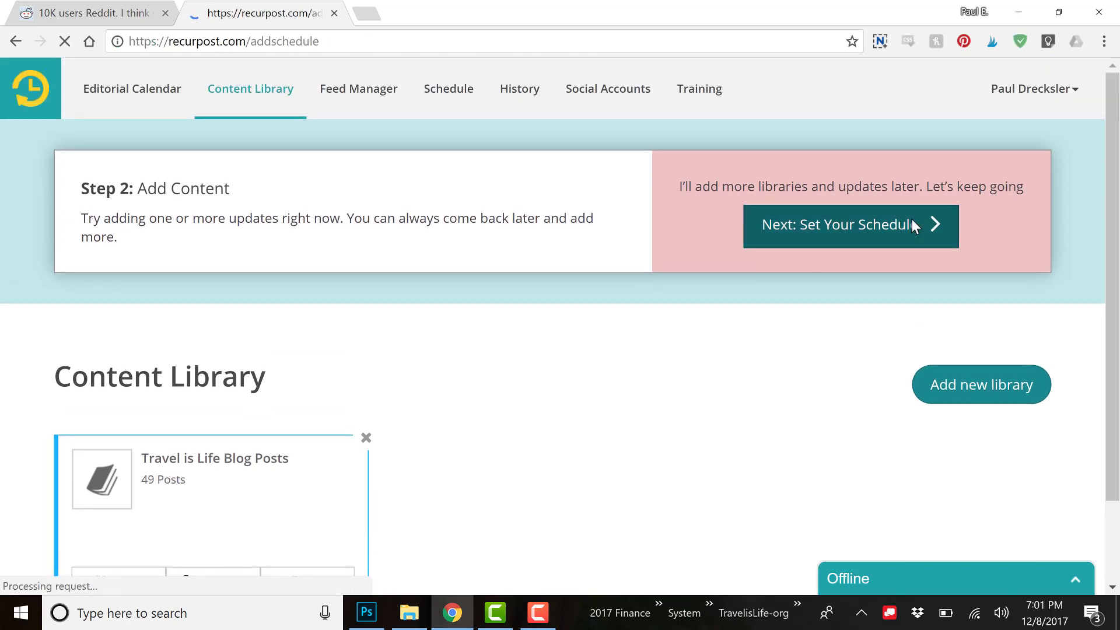
scroll(913, 225, "down", 3)
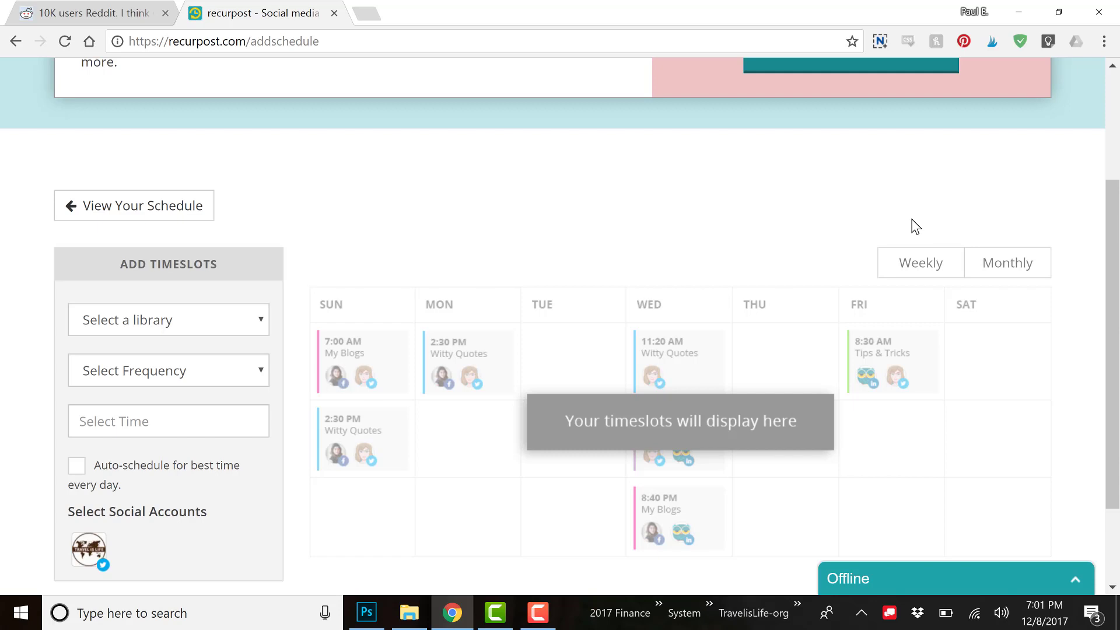
scroll(762, 220, "down", 2)
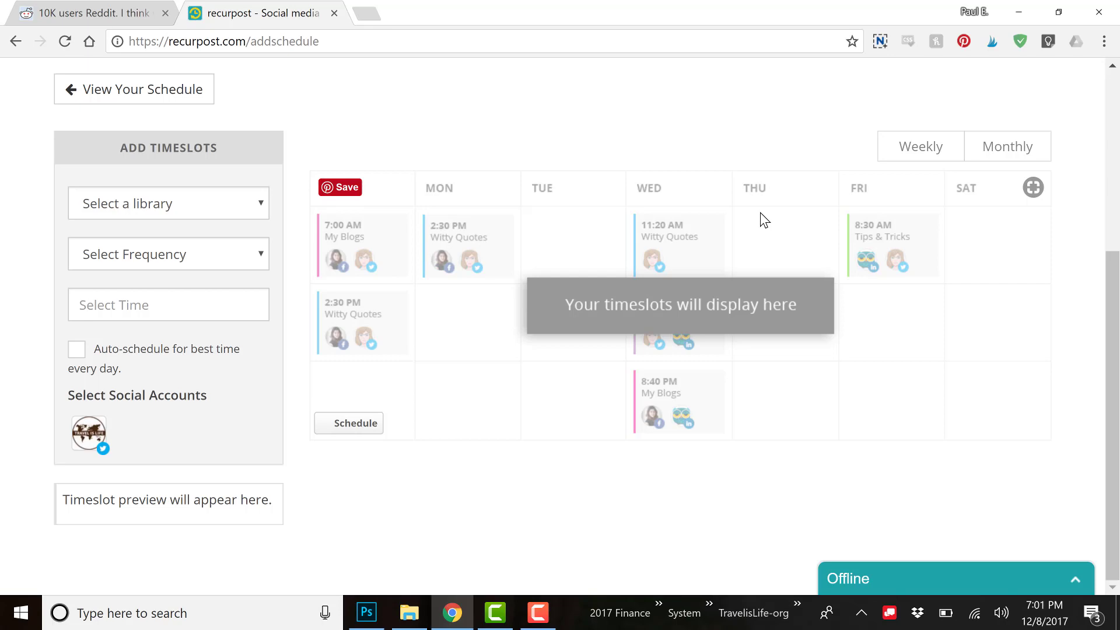
scroll(761, 219, "up", 5)
scroll(761, 221, "down", 5)
Choose the Travel is Life Blog Posts library and a Daily frequency for the new timeslot.
left_click(210, 255)
left_click(209, 253)
left_click(219, 206)
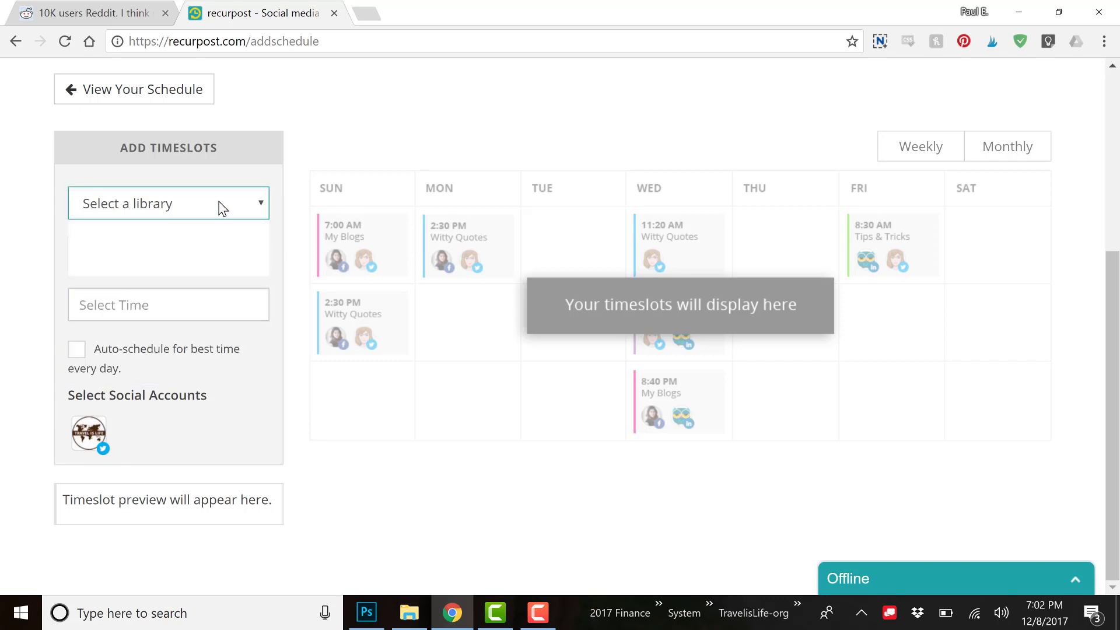
left_click(215, 264)
left_click(226, 256)
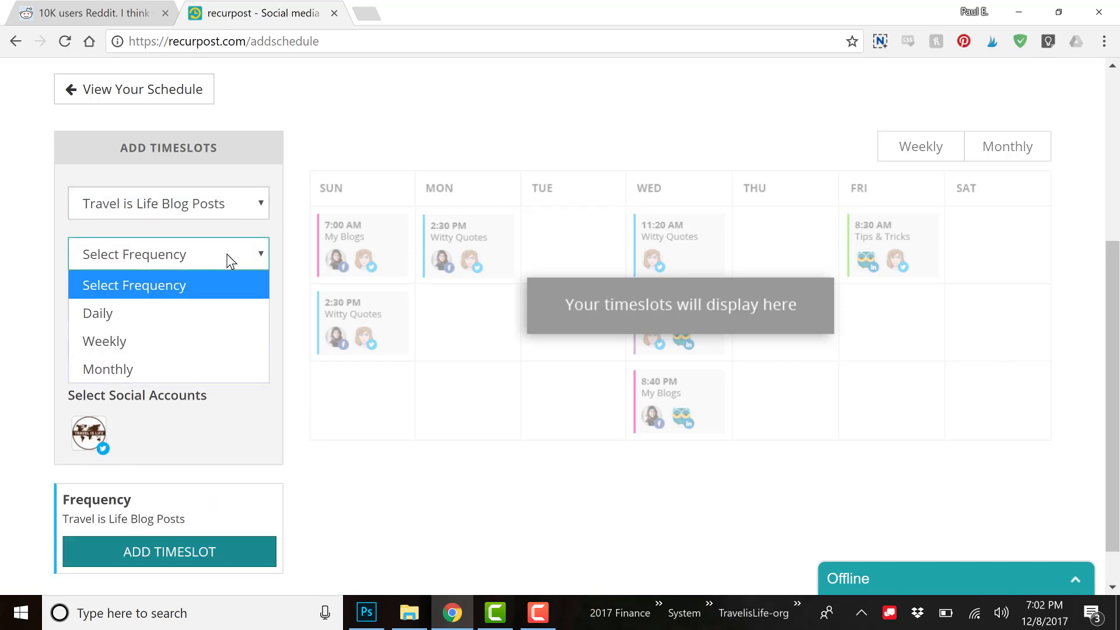
left_click(221, 318)
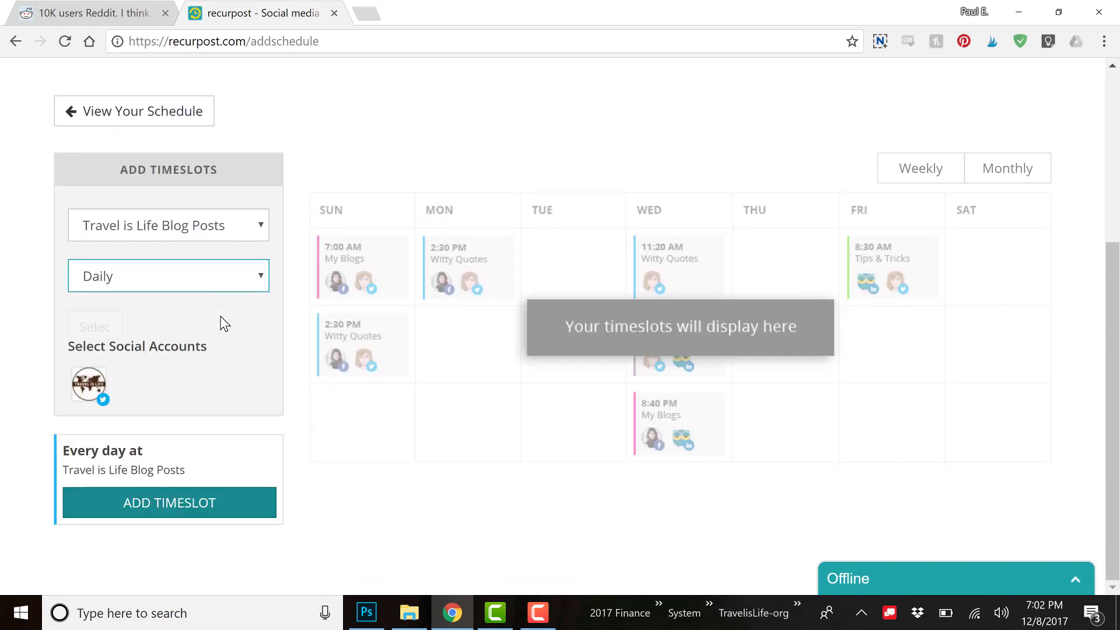
Enable auto-scheduling for the best time every day, select the Travel is Life Twitter account and add the timeslot.
left_click(221, 316)
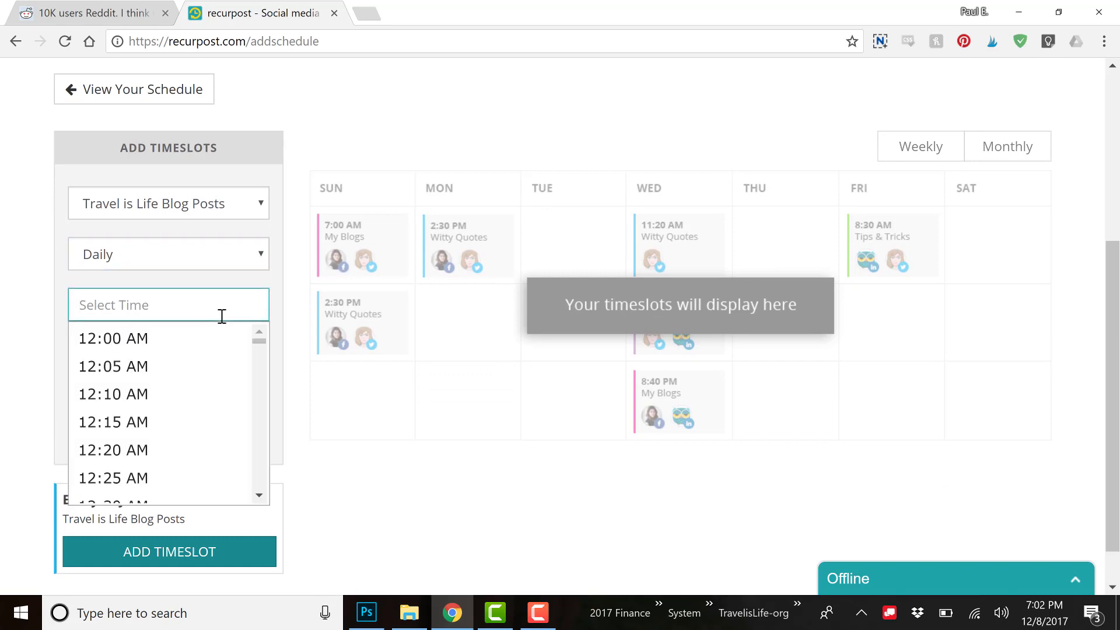
left_click(53, 333)
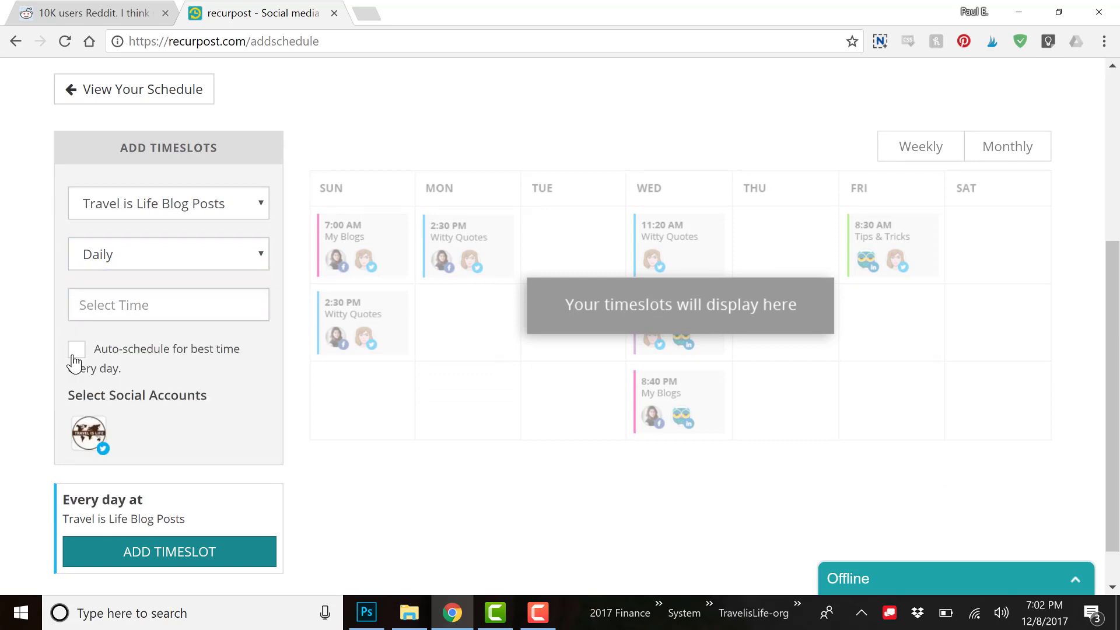
left_click(77, 349)
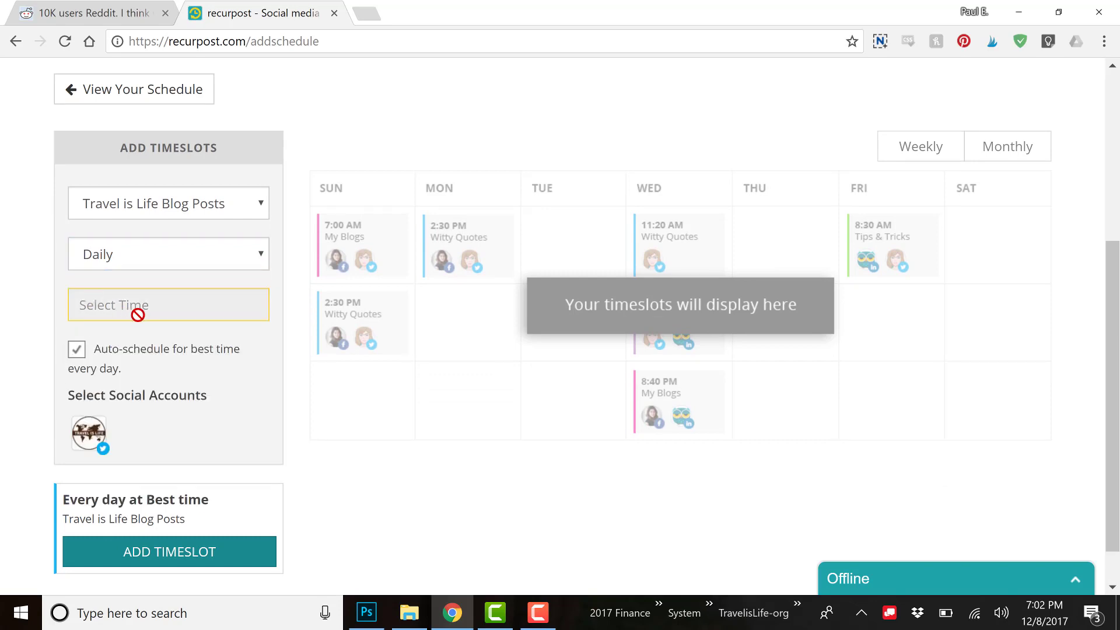
scroll(223, 402, "down", 1)
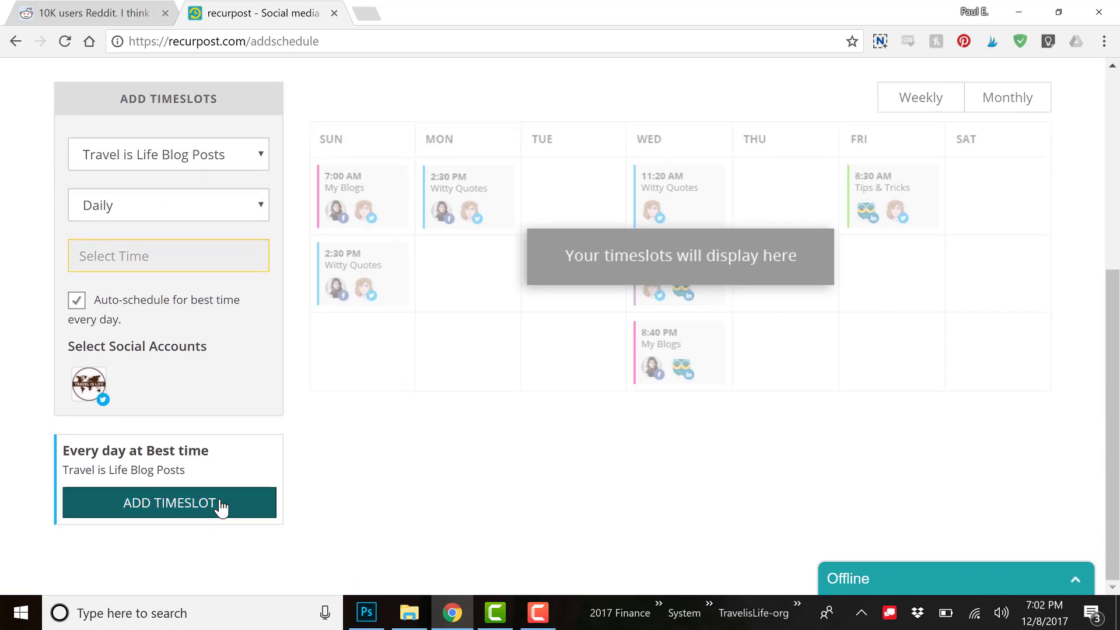
left_click(221, 506)
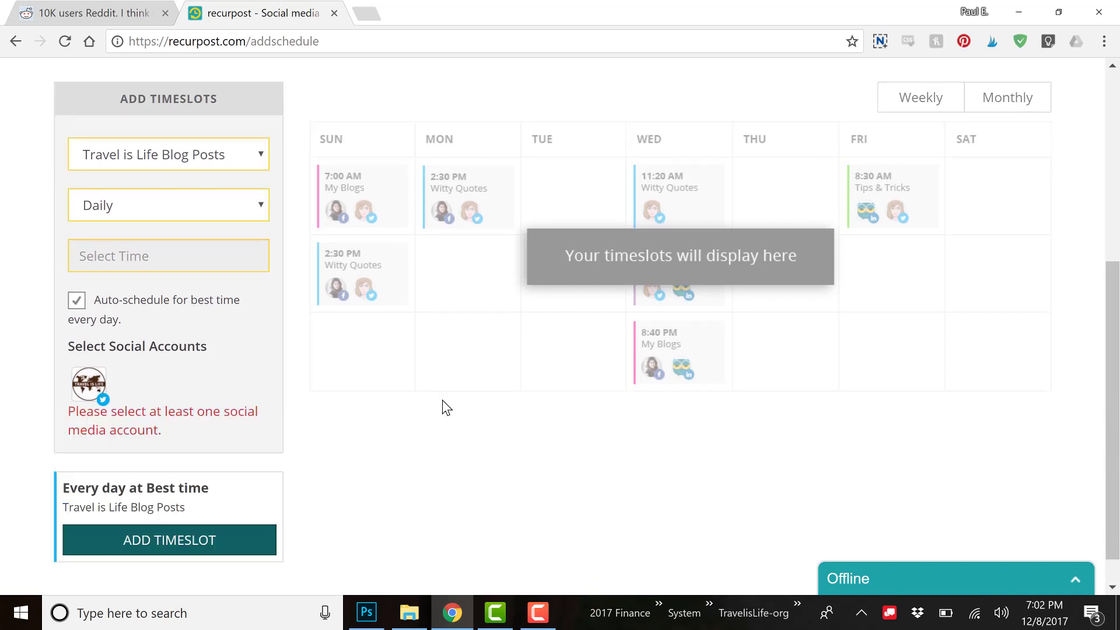
left_click(92, 384)
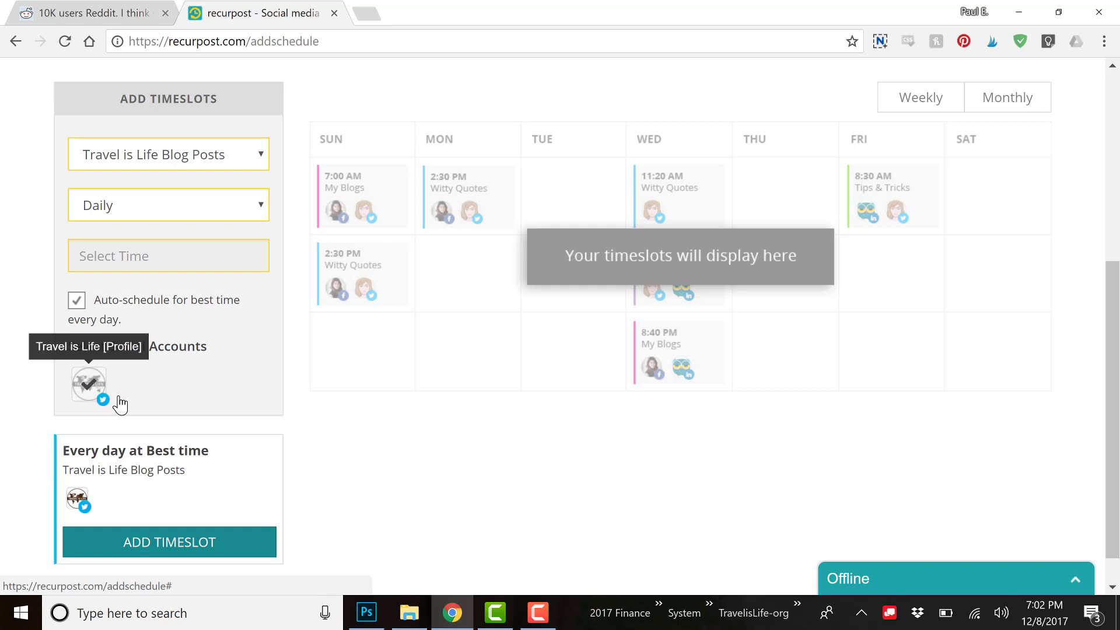
left_click(187, 554)
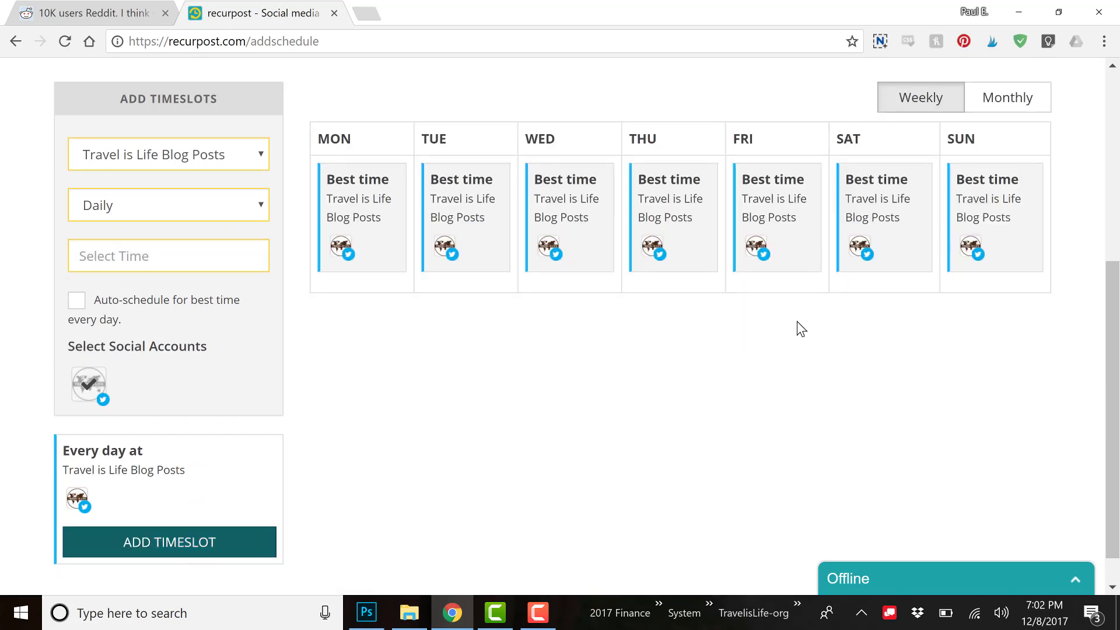
Compare the weekly and monthly views of the posting schedule calendar.
left_click(982, 110)
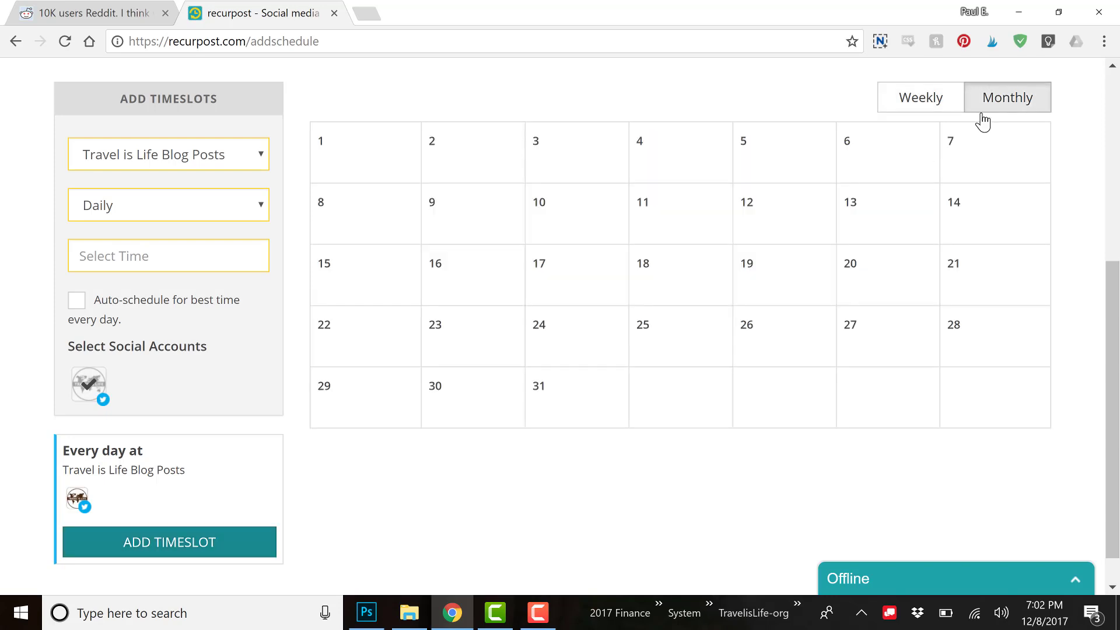
left_click(934, 105)
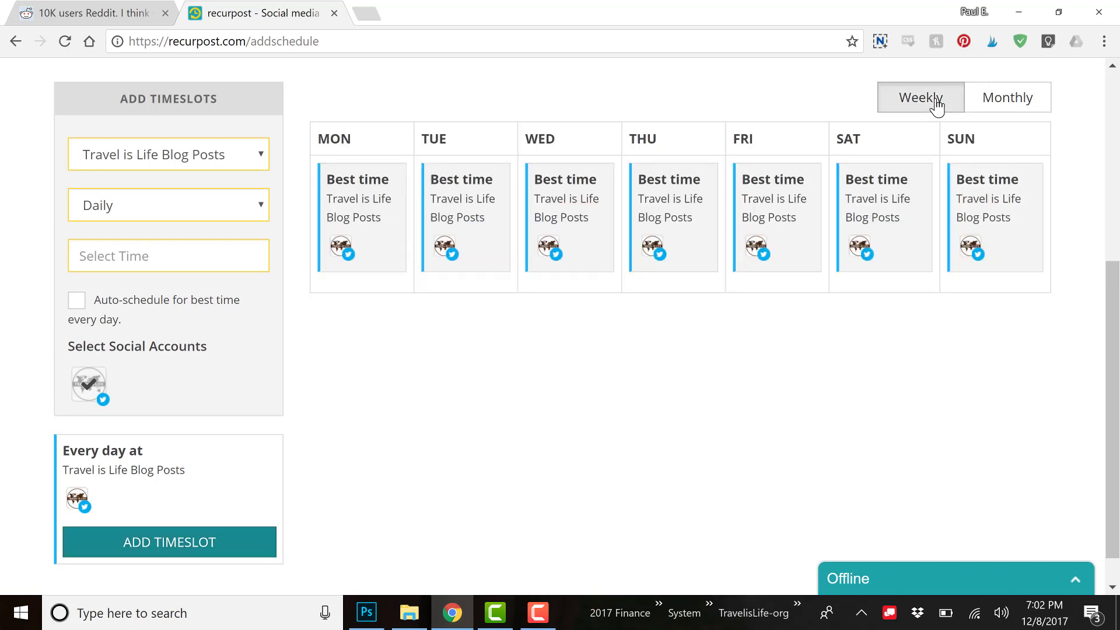
left_click(987, 109)
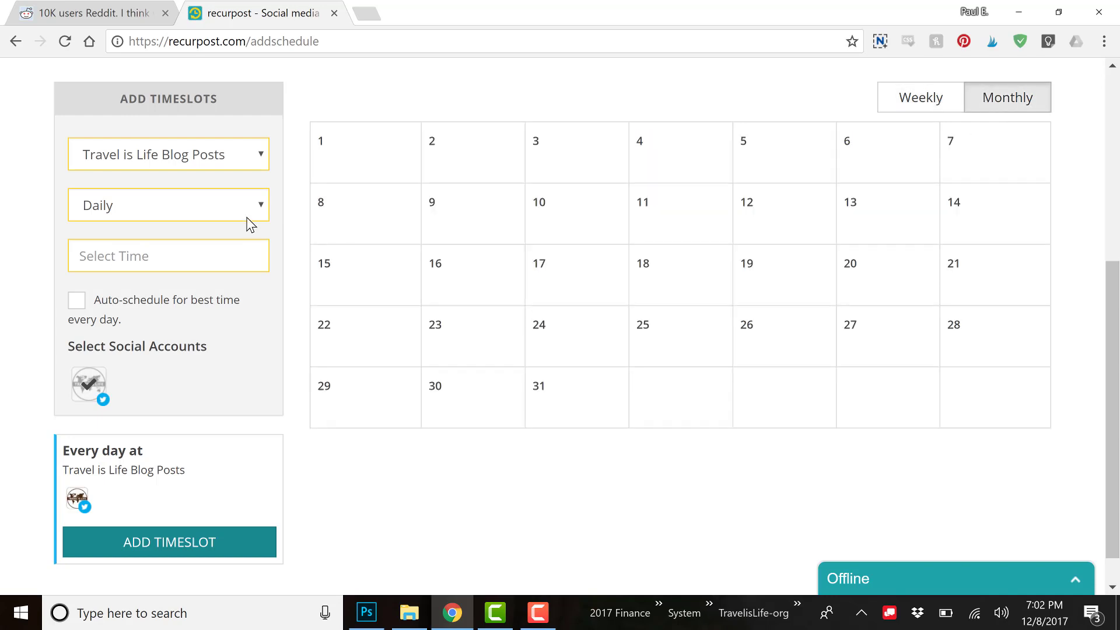
left_click(922, 101)
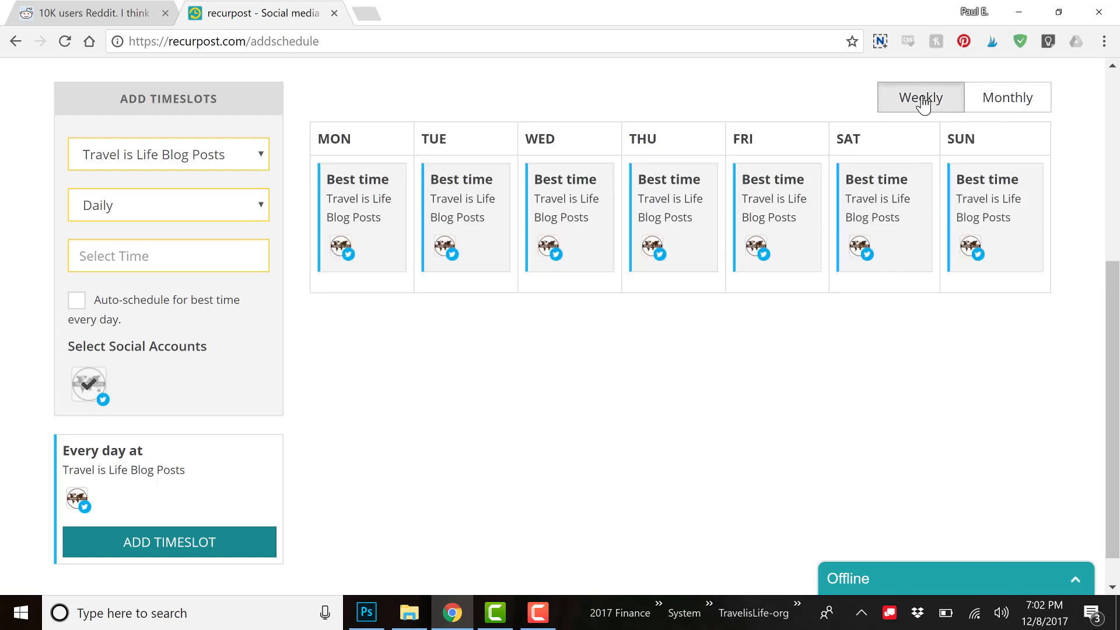
left_click(994, 113)
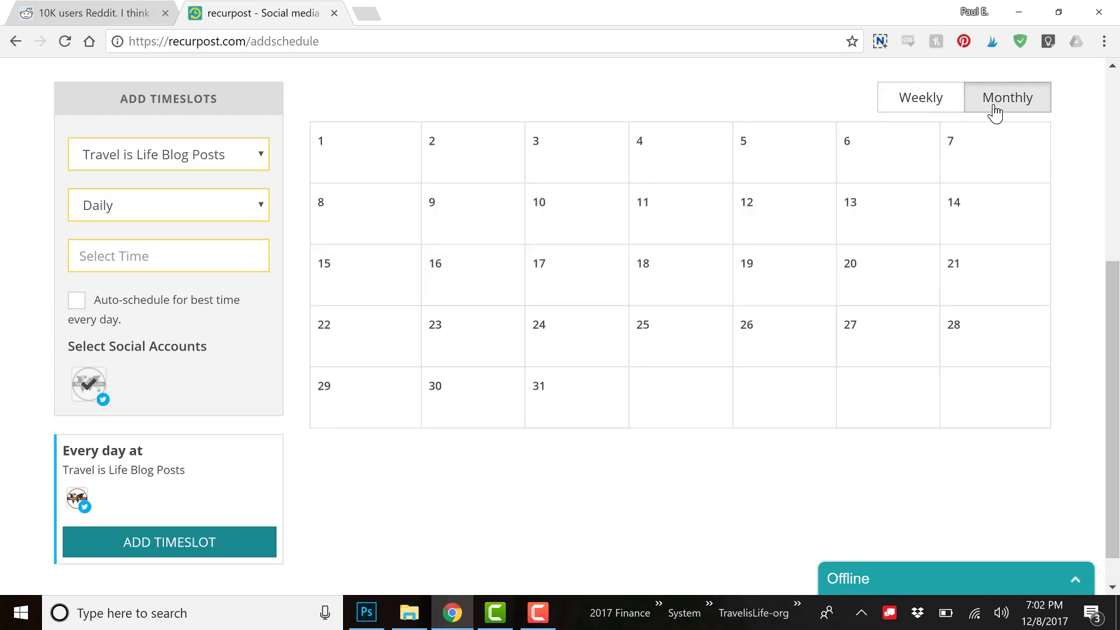
left_click(925, 105)
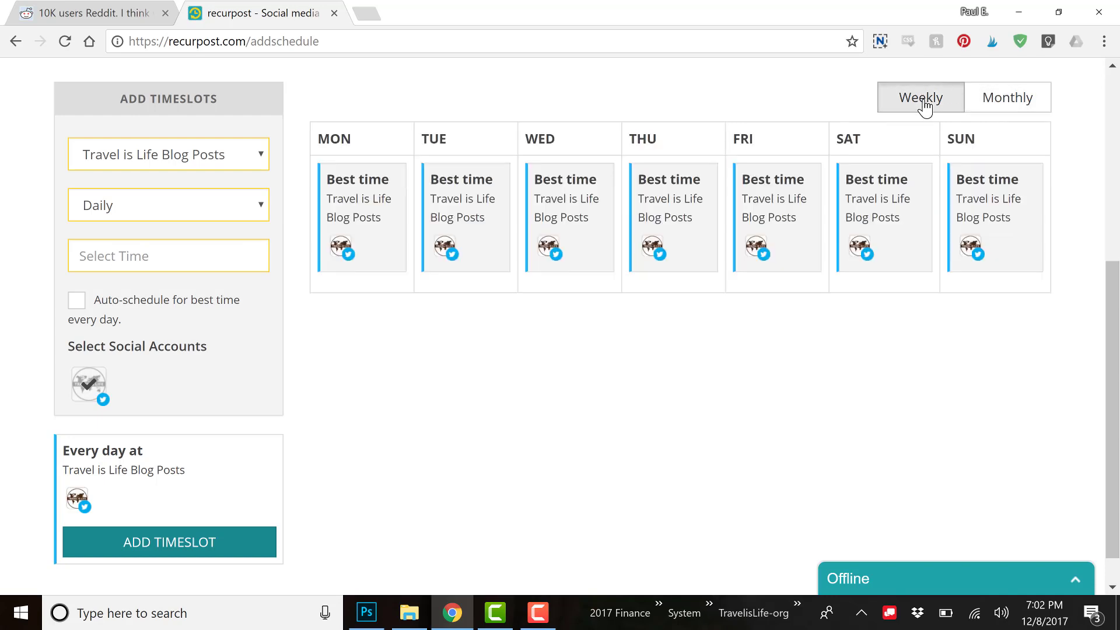
left_click(1009, 103)
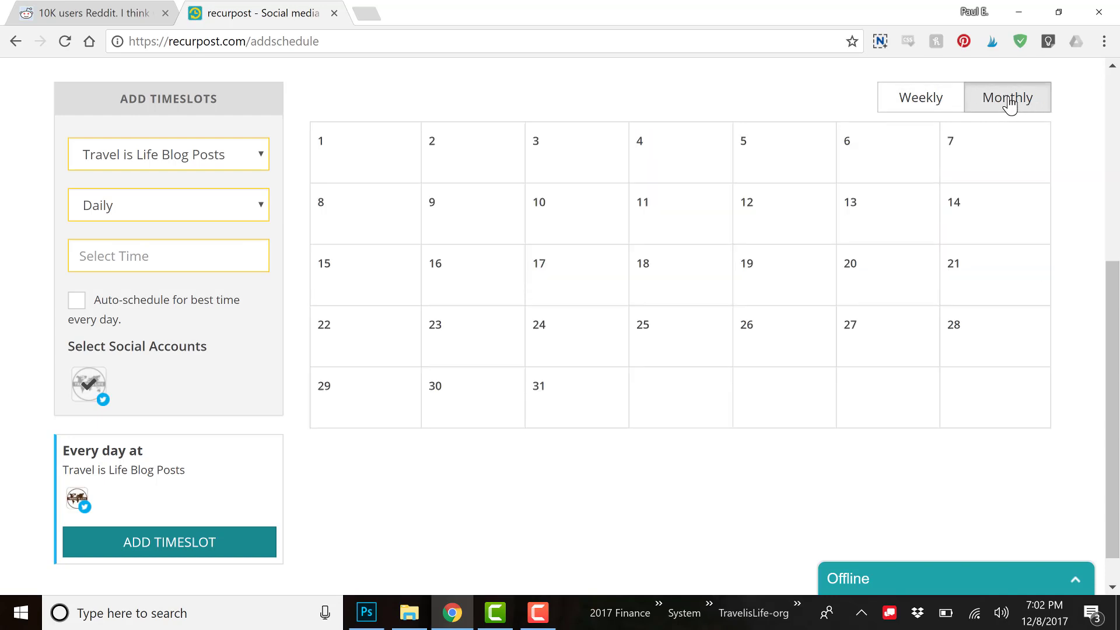
Add a second daily timeslot for the Travel is Life Blog Posts library, auto-scheduled for the best time, on the weekly calendar.
left_click(940, 97)
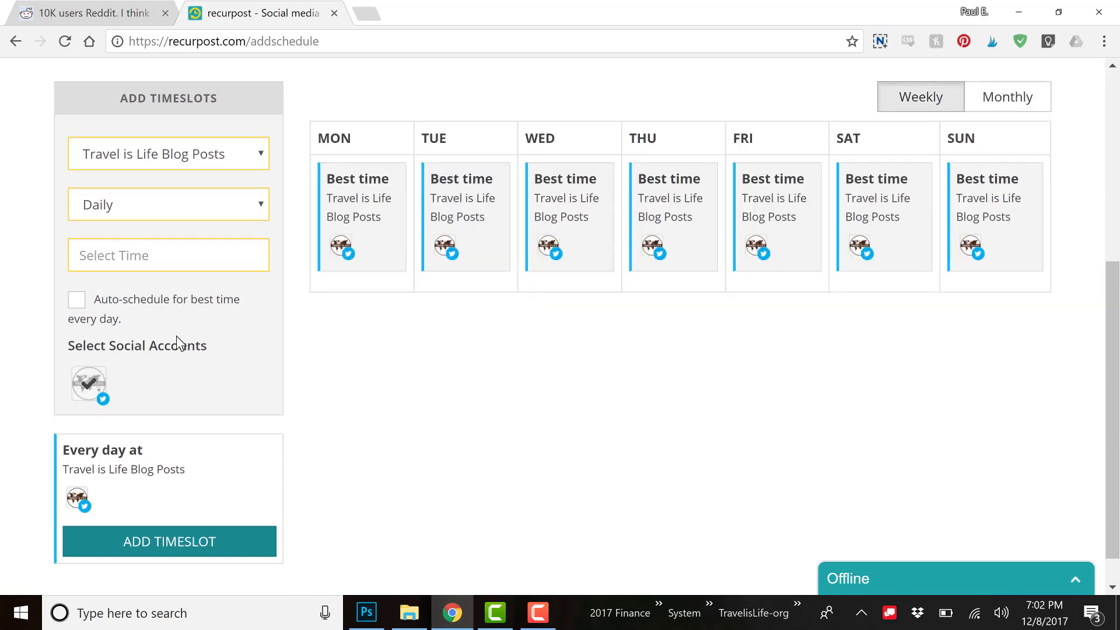
scroll(245, 354, "down", 1)
scroll(346, 341, "up", 4)
scroll(345, 341, "down", 6)
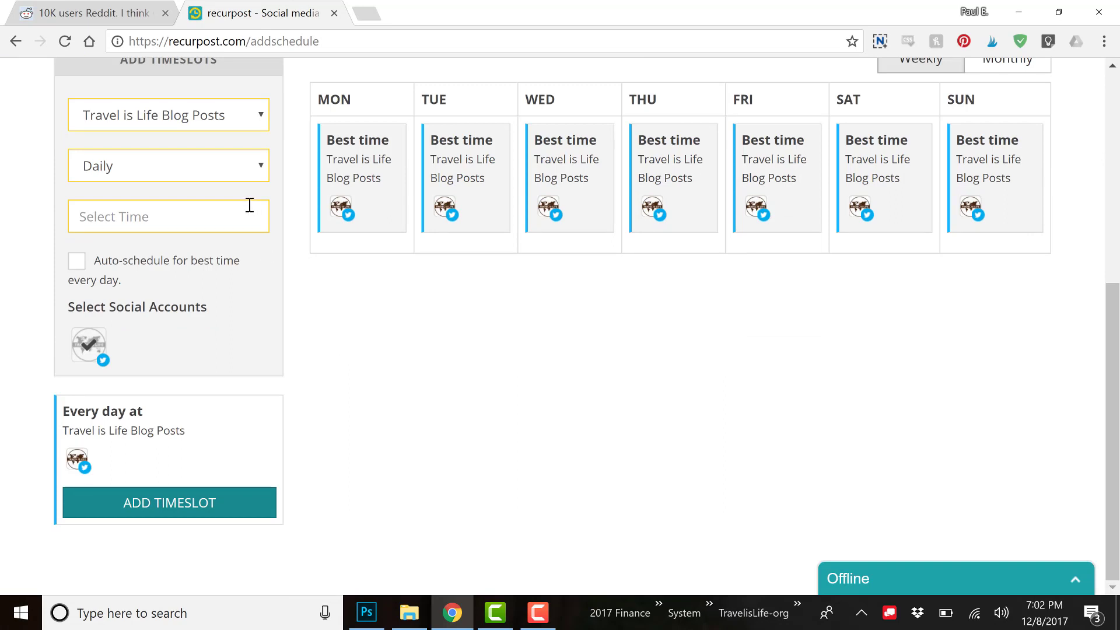
left_click(157, 264)
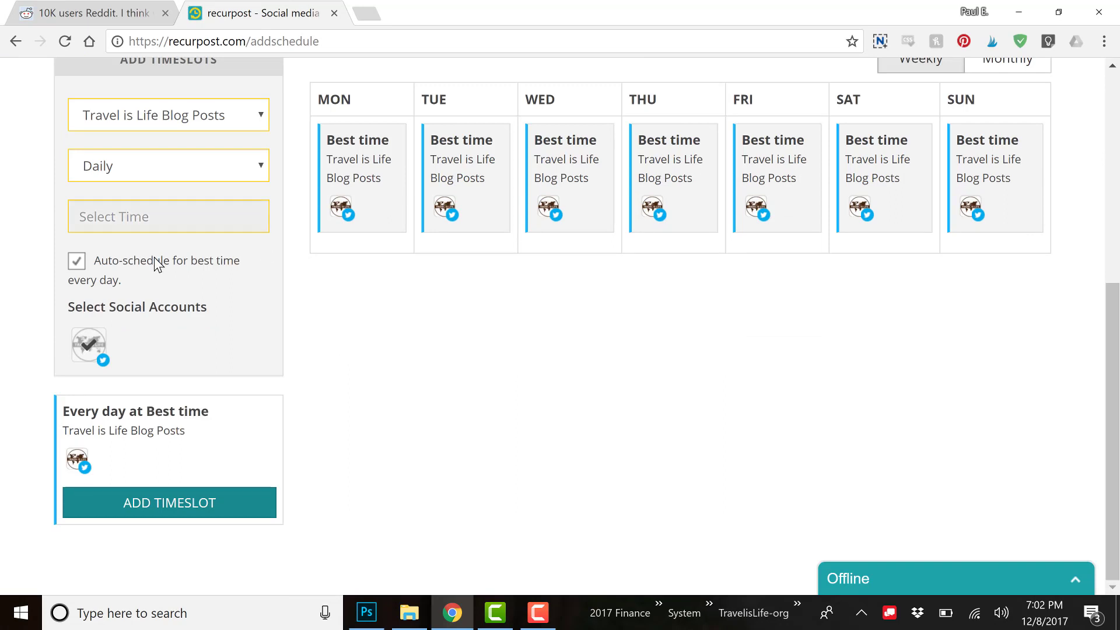
left_click(194, 502)
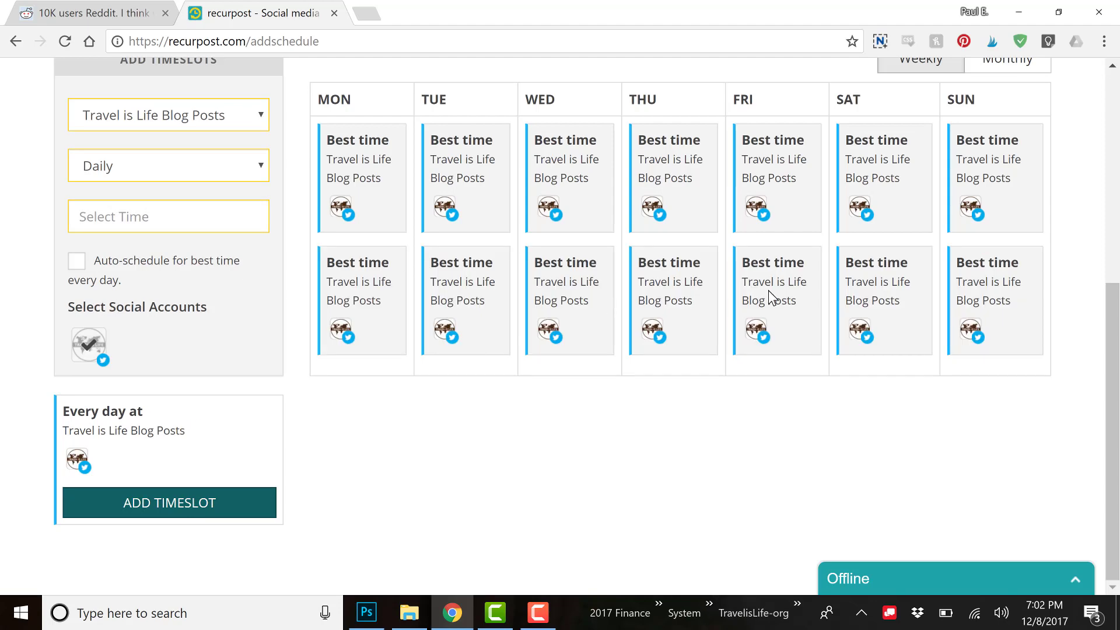
Proceed to the Posting Schedule page, look over the weekly timeslots and open the Editorial Calendar.
scroll(768, 292, "up", 1)
scroll(768, 298, "up", 3)
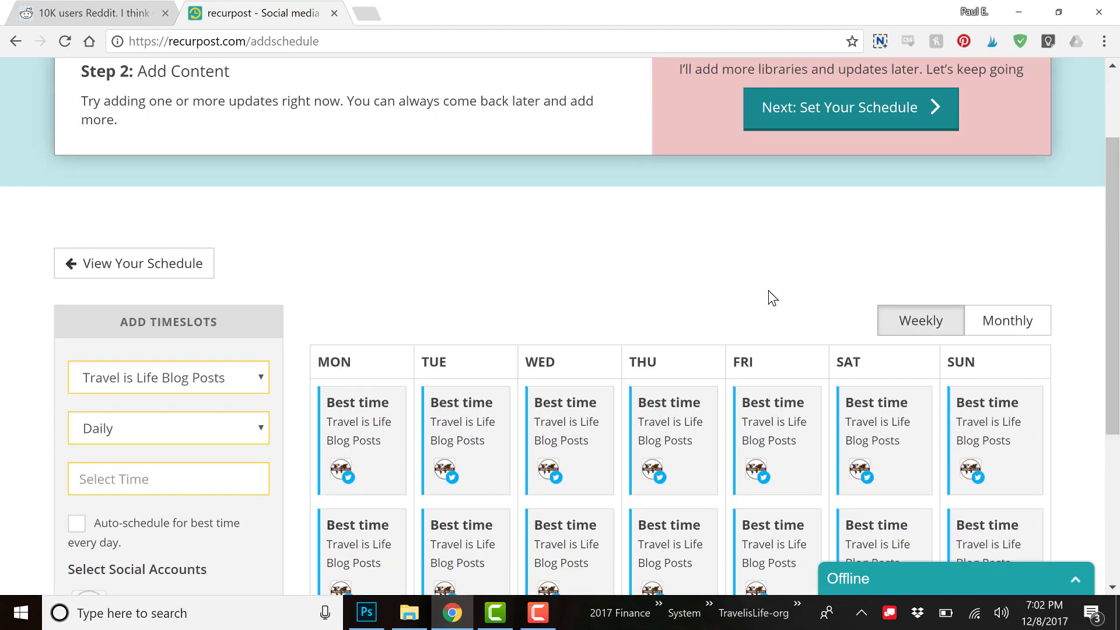
scroll(852, 125, "up", 1)
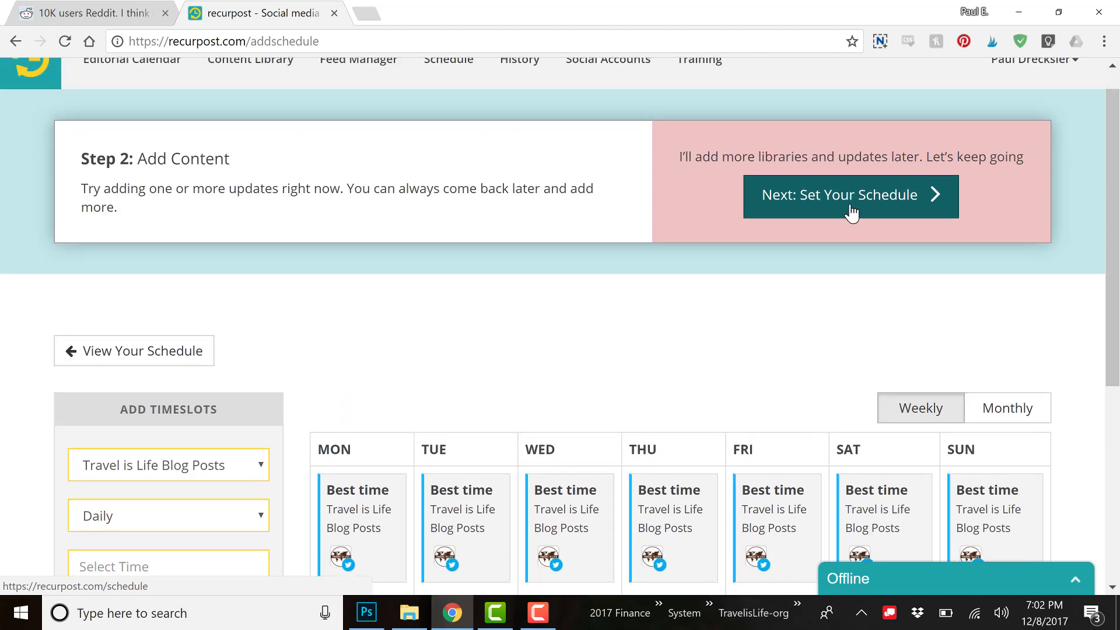
left_click(850, 211)
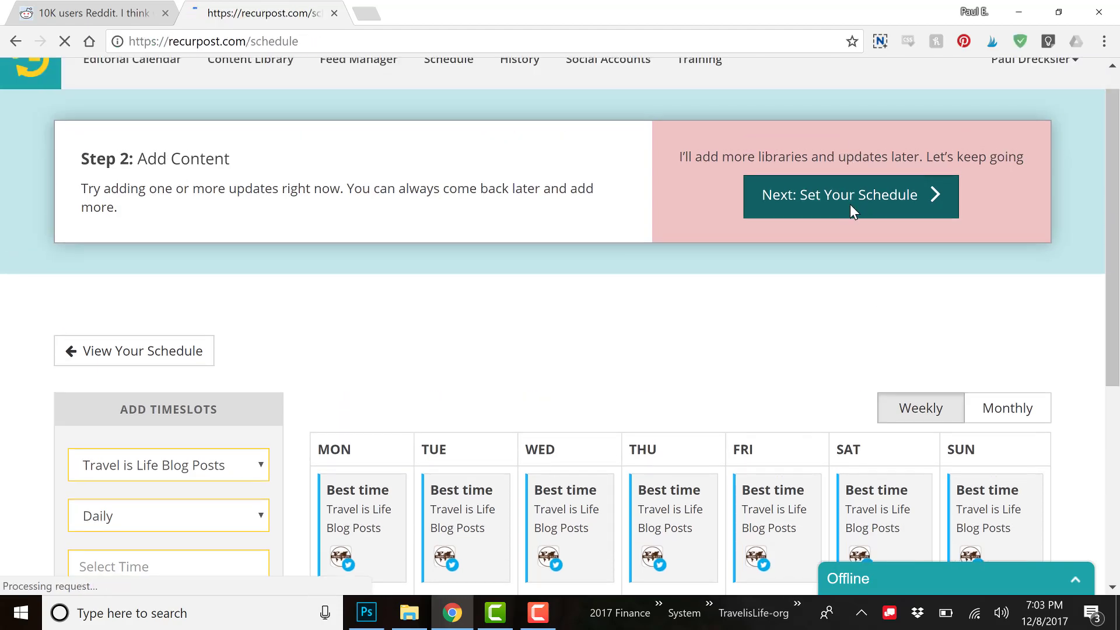
scroll(850, 204, "down", 3)
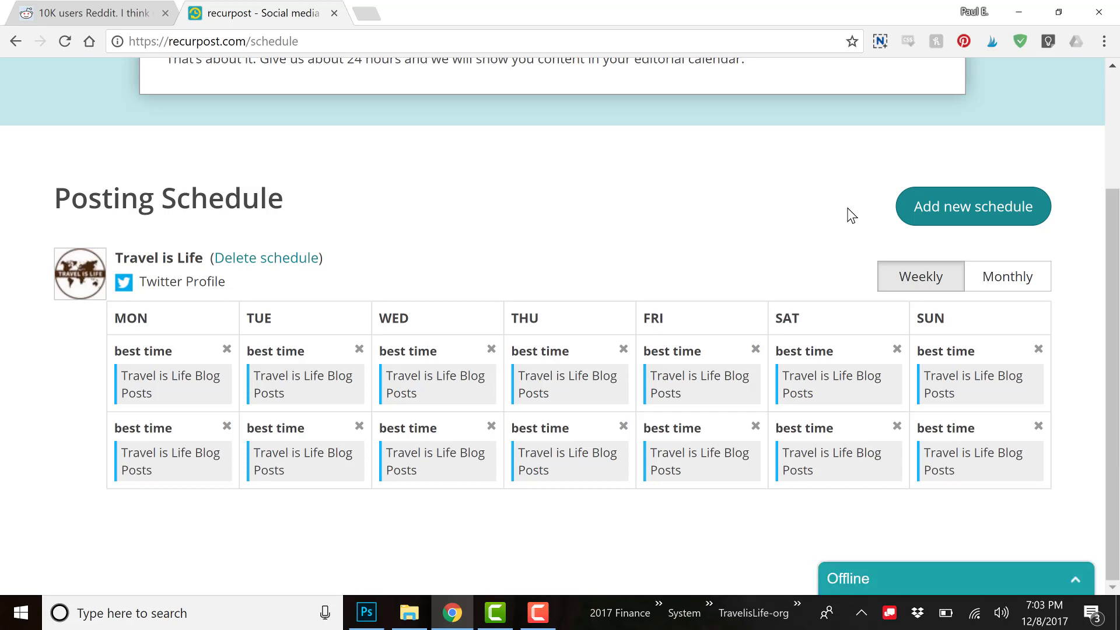
scroll(850, 214, "up", 3)
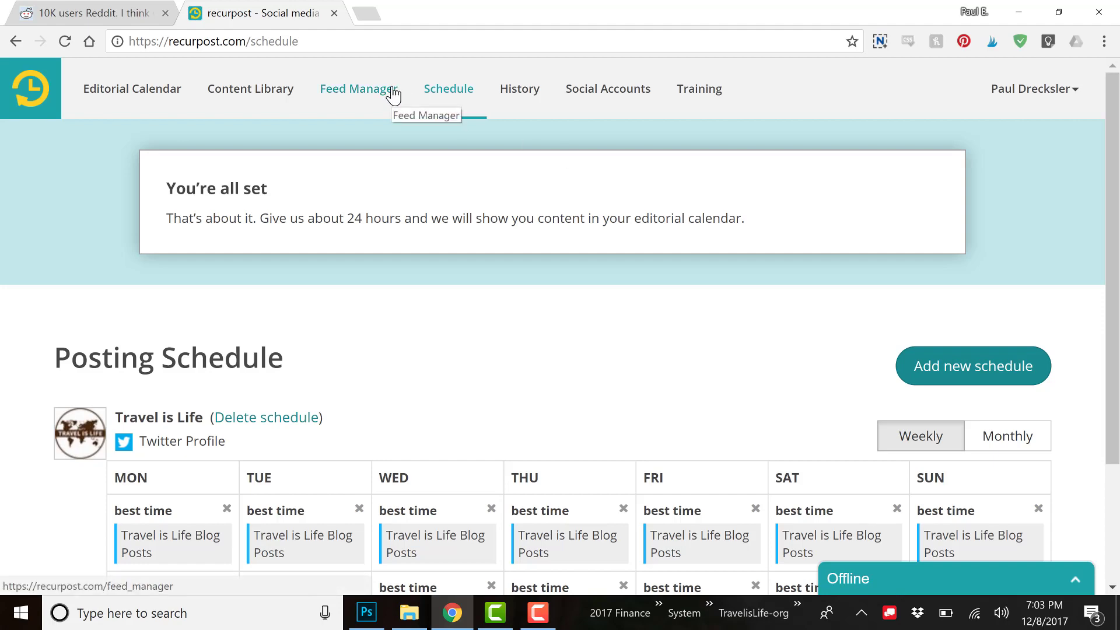
left_click(138, 75)
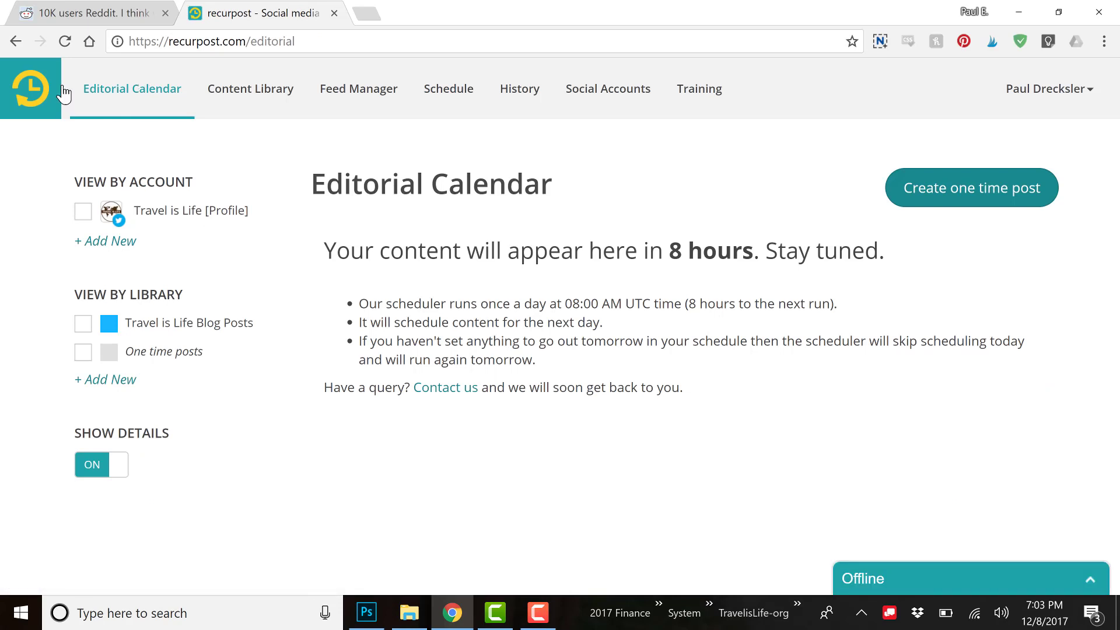
left_click(38, 87)
left_click(532, 622)
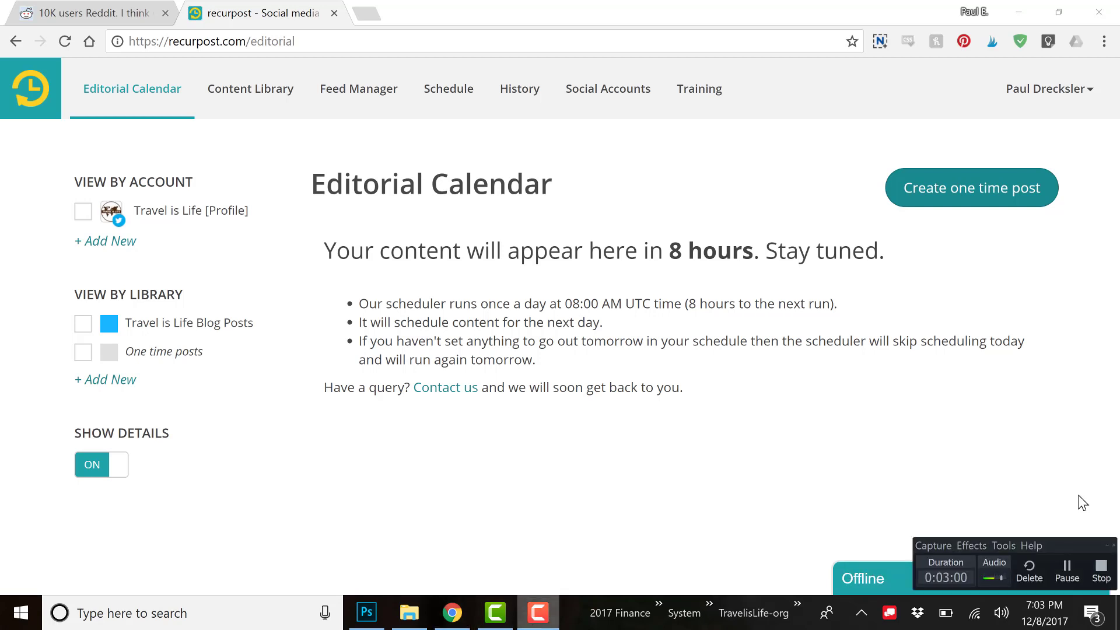
left_click(1100, 574)
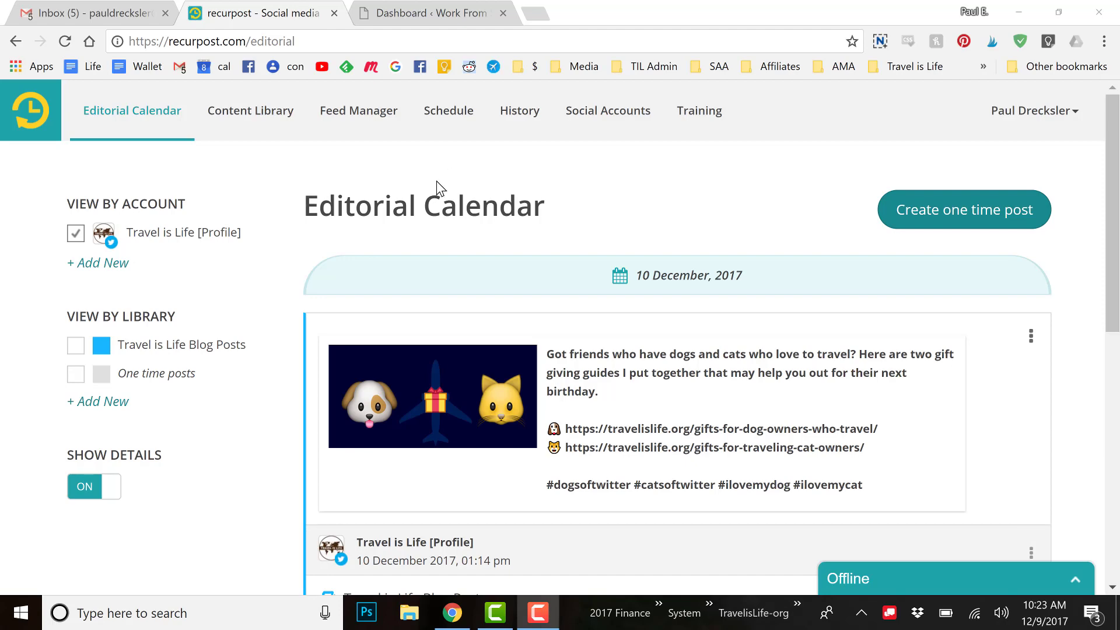
Examine the content and posting times of the updates scheduled for 10 December 2017 in the Editorial Calendar.
scroll(662, 187, "down", 6)
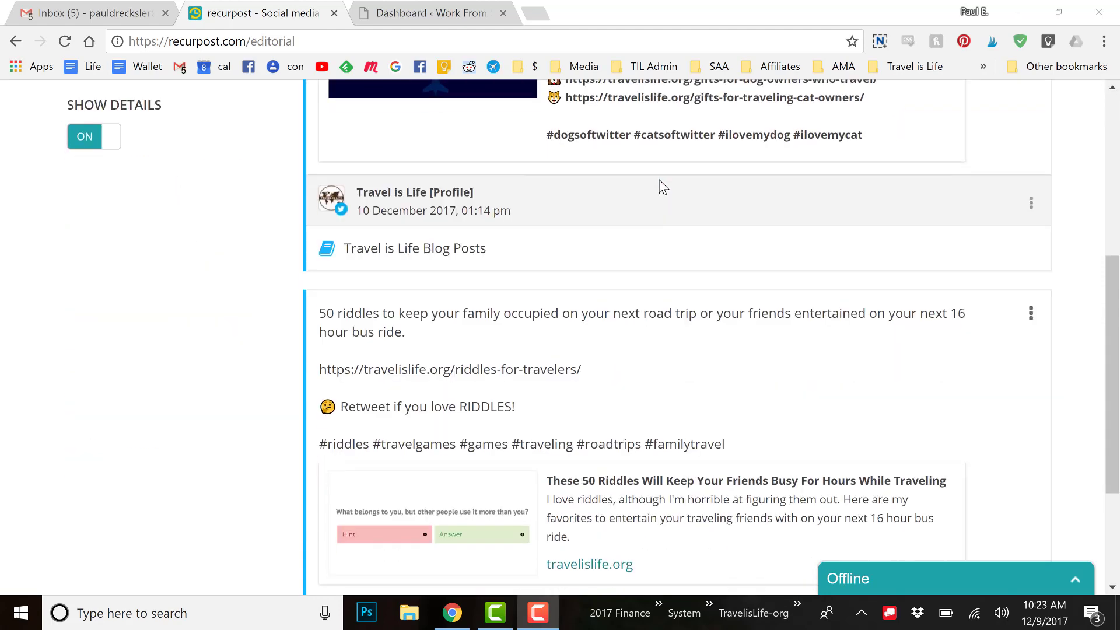
scroll(662, 186, "down", 3)
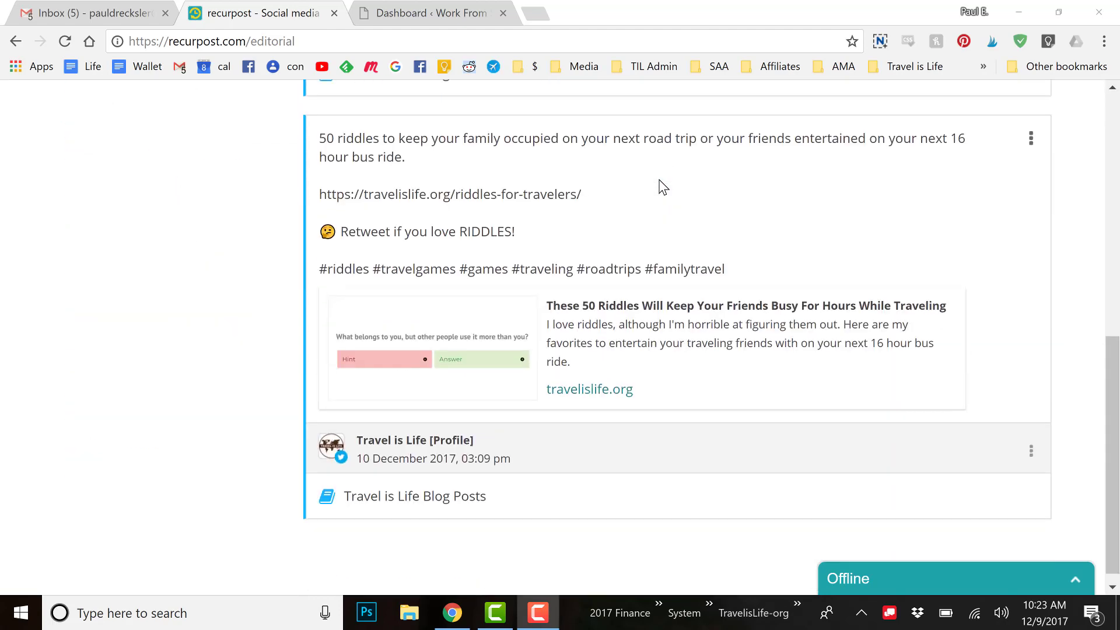
scroll(662, 186, "up", 10)
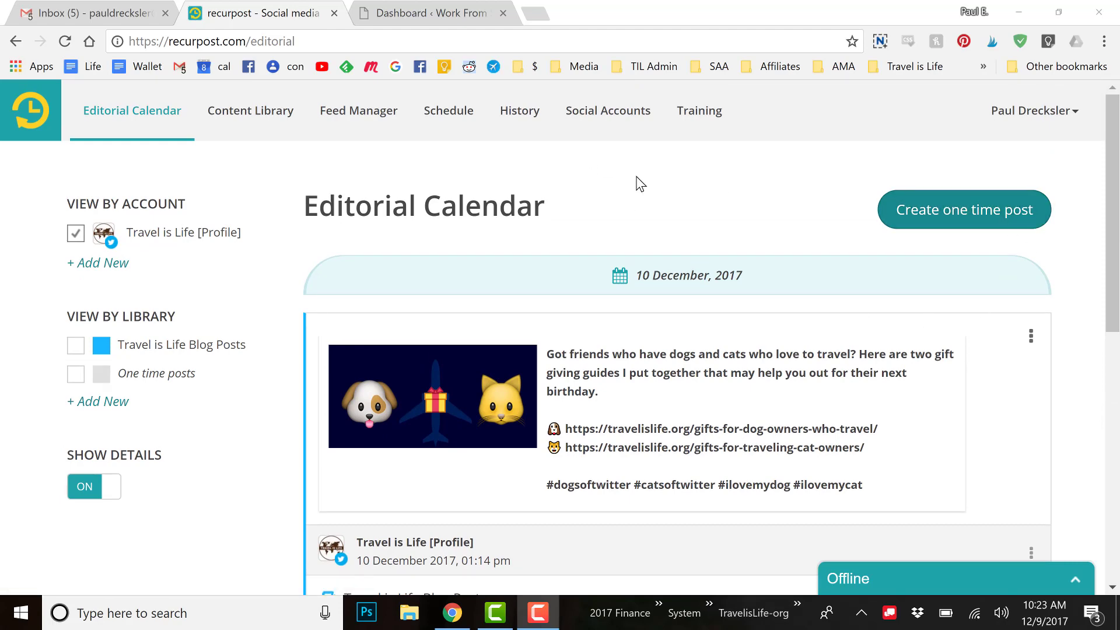
scroll(715, 187, "down", 3)
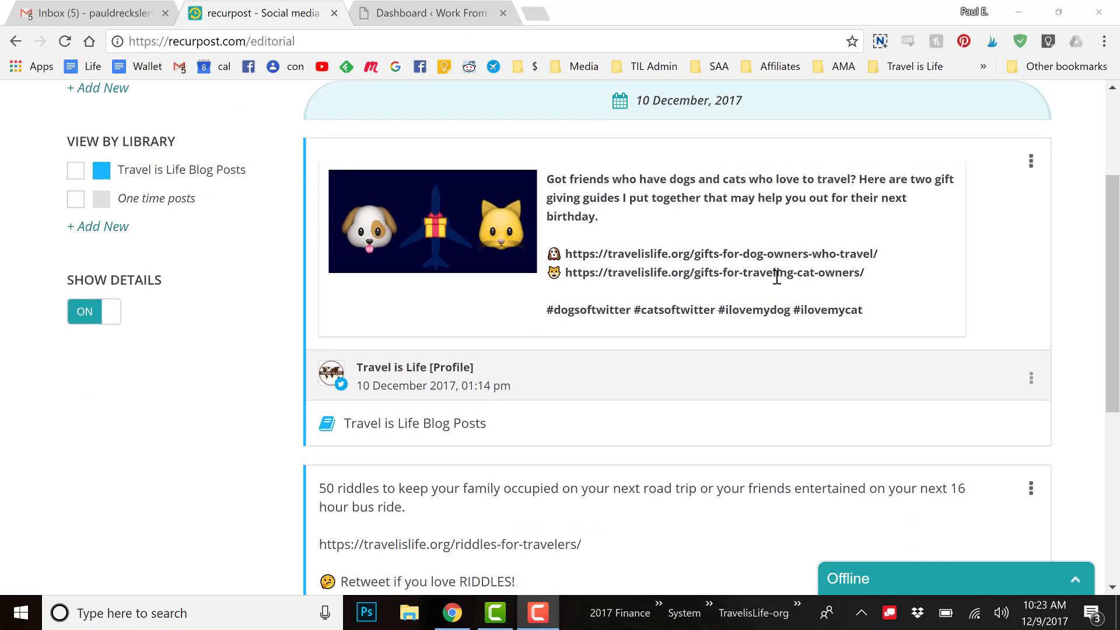
scroll(743, 417, "down", 2)
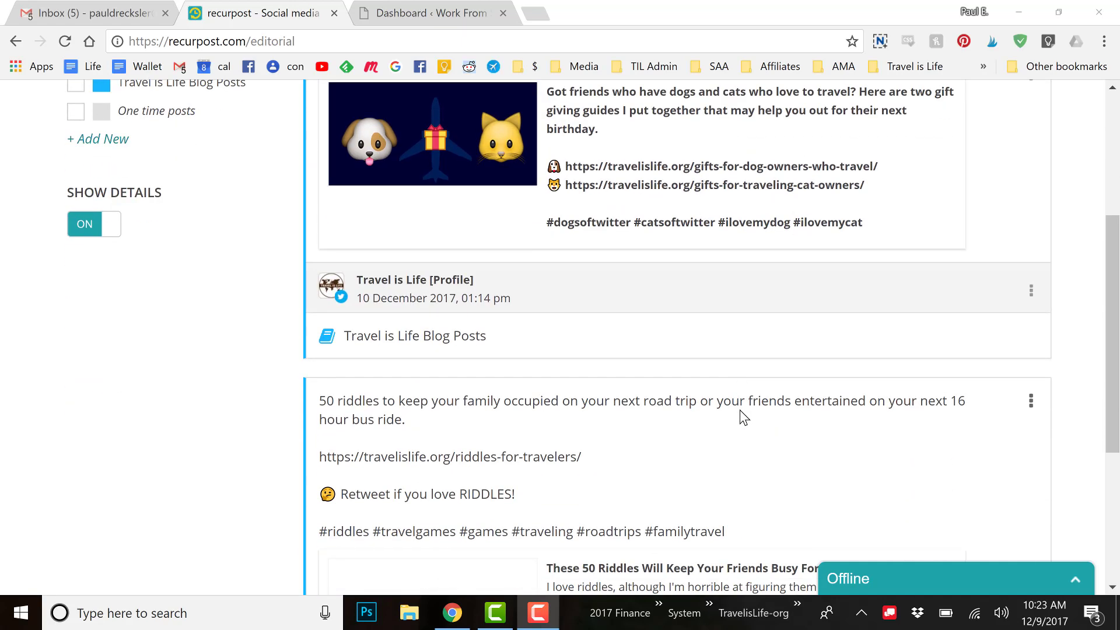
scroll(739, 410, "up", 5)
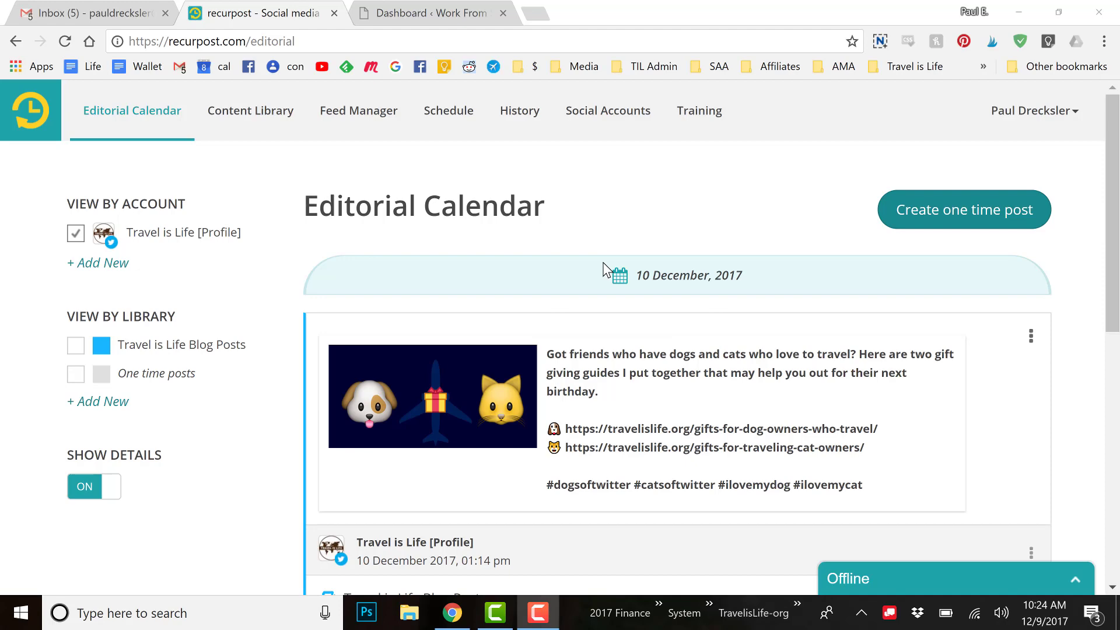
Shuffle the posts in the Travel is Life Blog Posts content library and look over their new order.
left_click(254, 115)
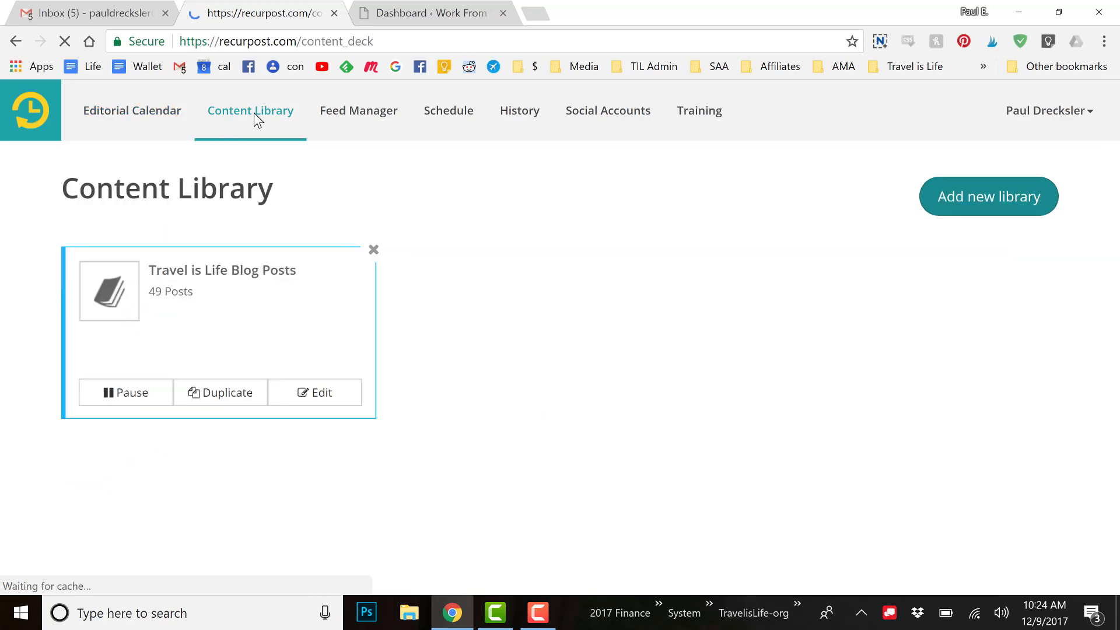
left_click(258, 311)
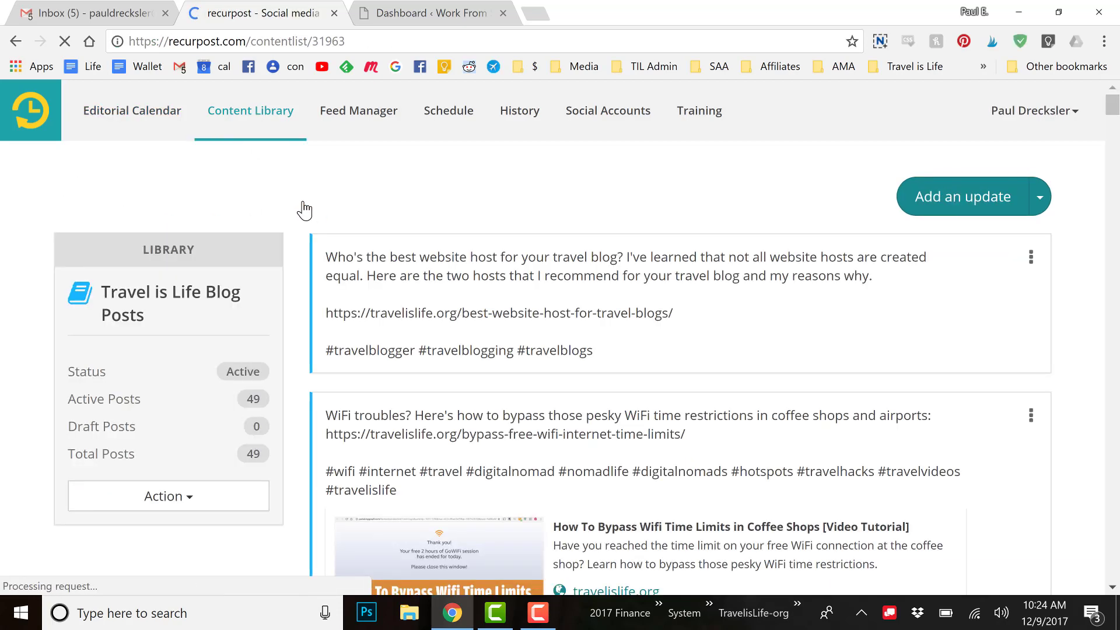
left_click(183, 498)
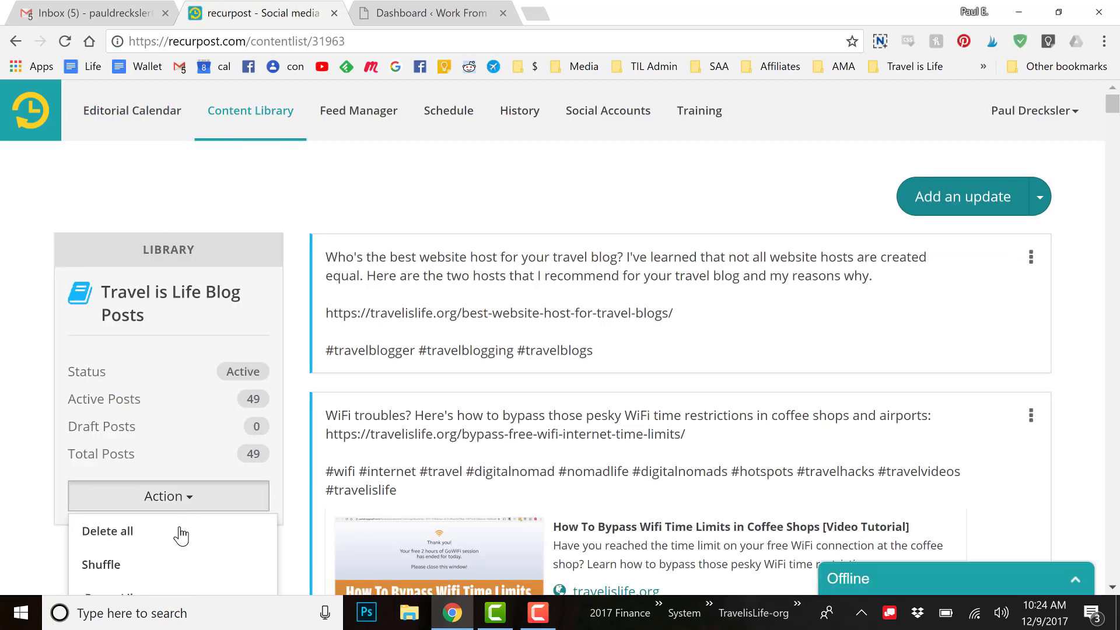
left_click(180, 563)
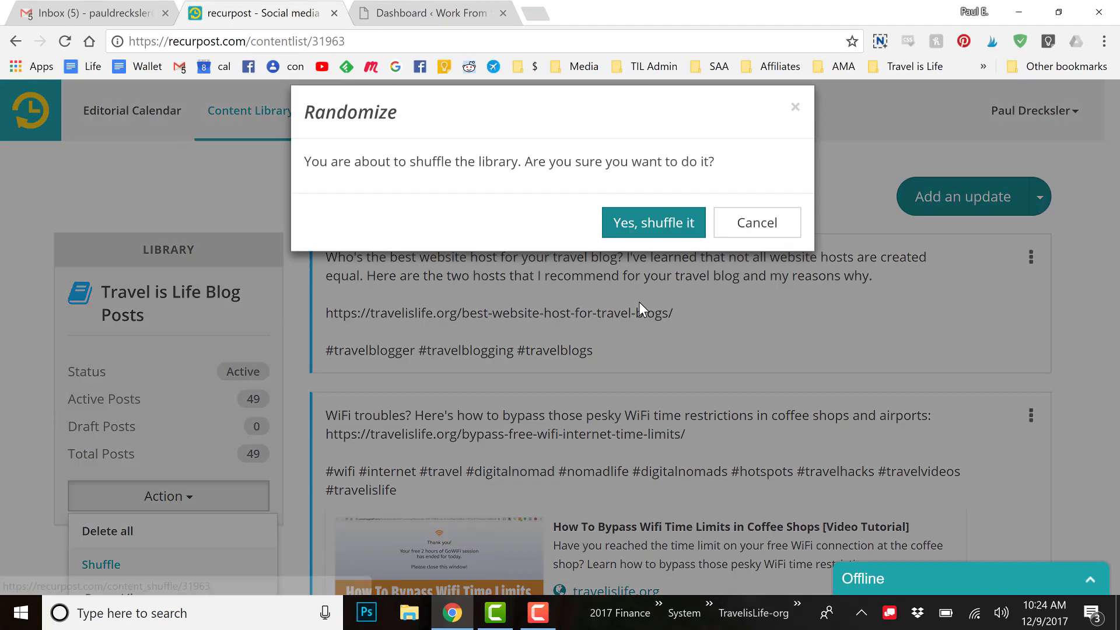
left_click(654, 253)
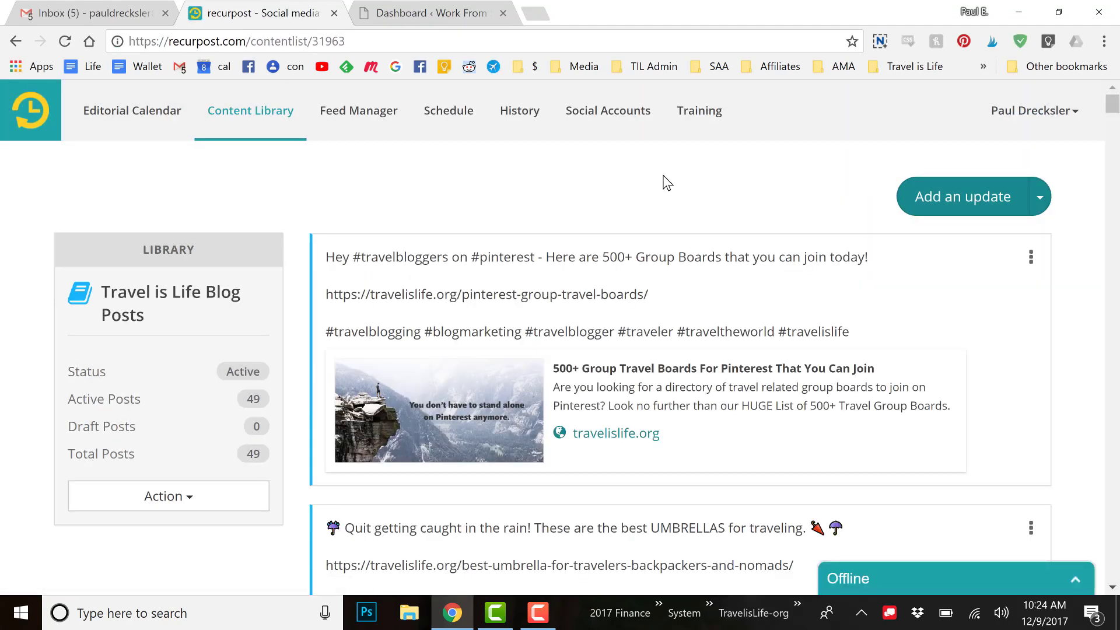
scroll(796, 189, "down", 6)
scroll(797, 189, "down", 15)
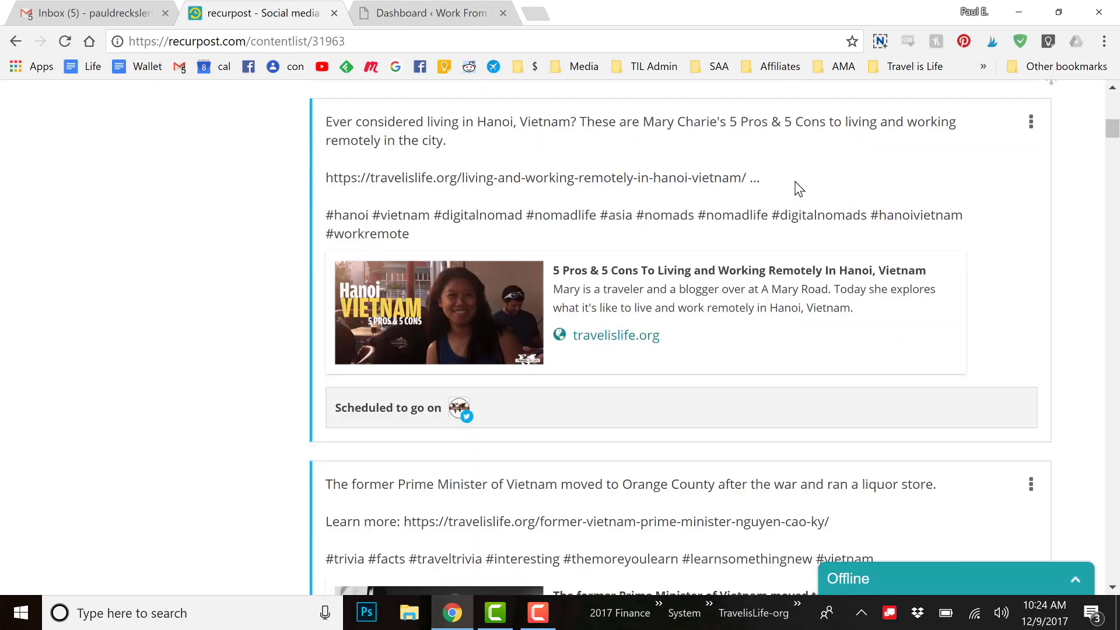
scroll(799, 190, "up", 20)
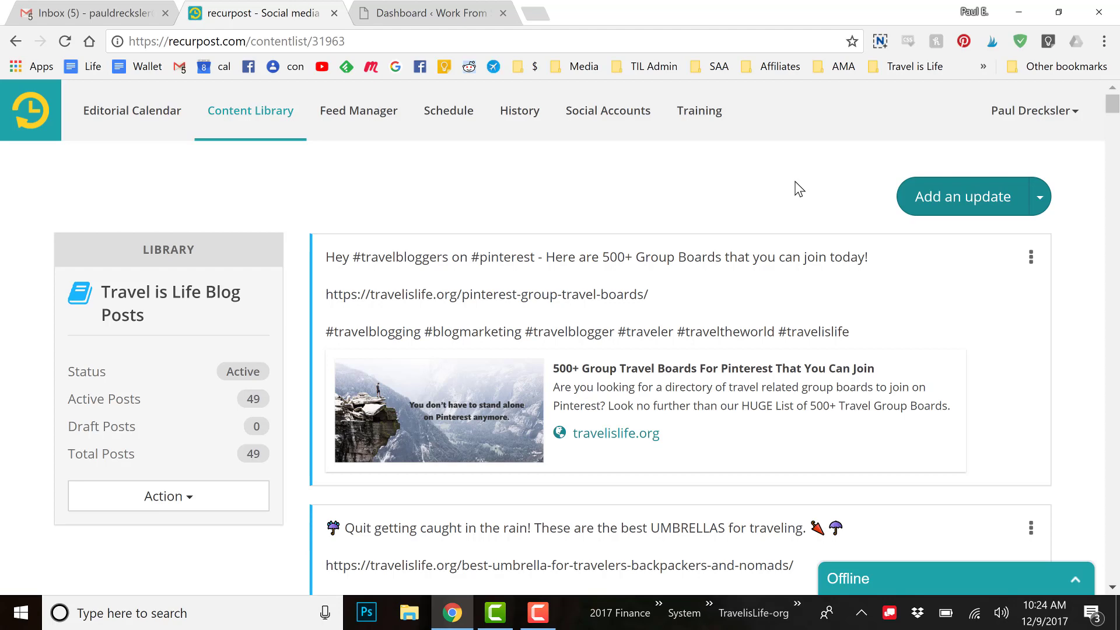
Return to the Editorial Calendar and examine the scheduled posts and the options available for the dog and cat gift guide post.
left_click(159, 119)
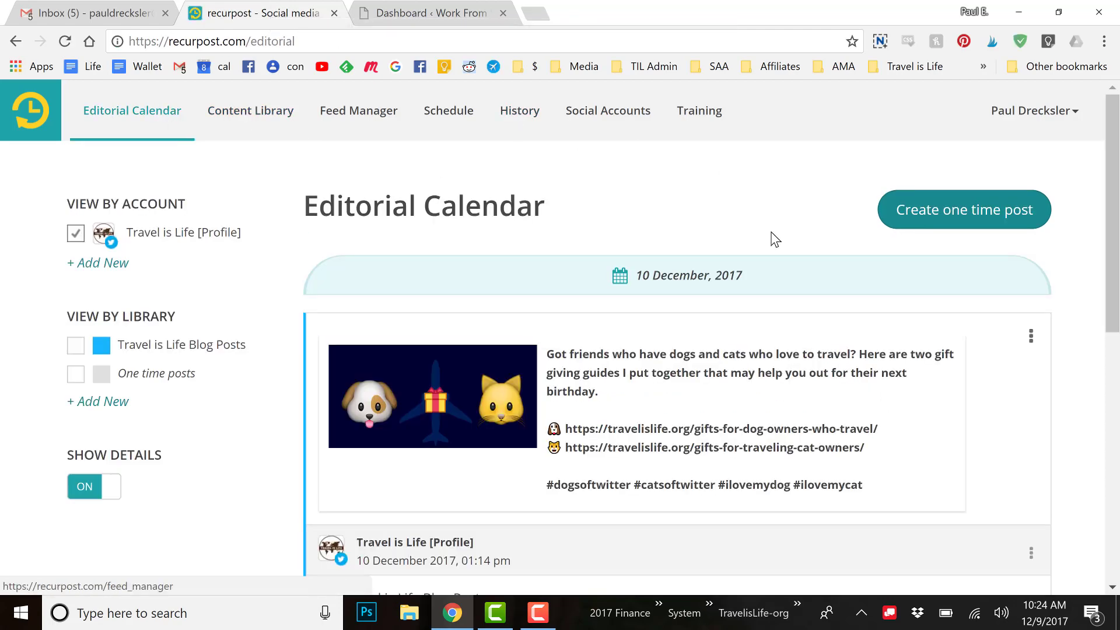
scroll(1021, 335, "down", 4)
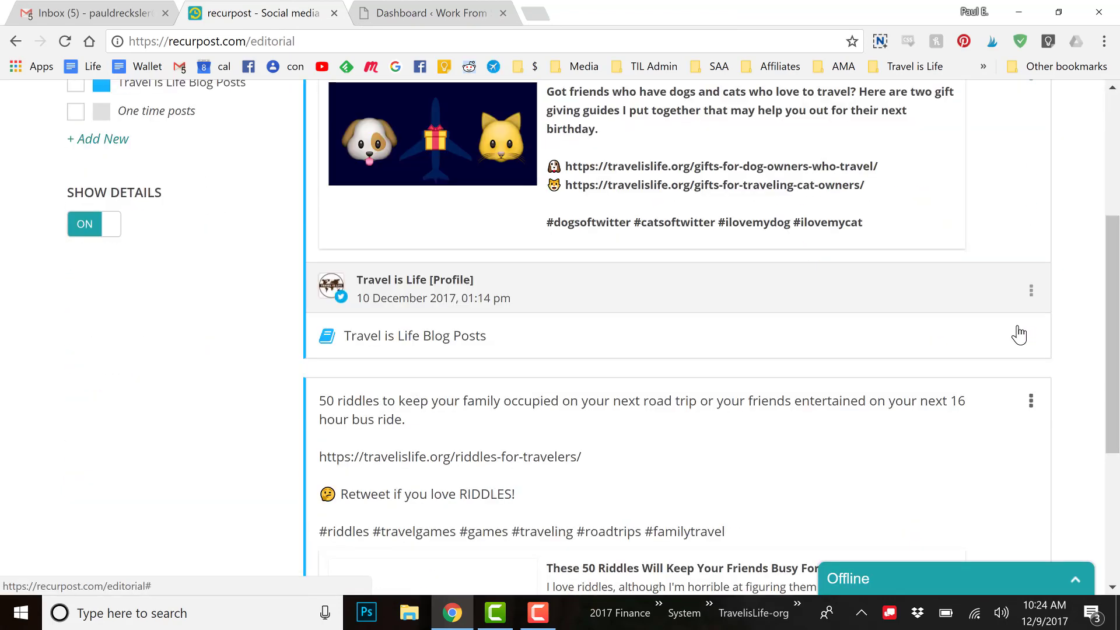
scroll(1018, 332, "up", 3)
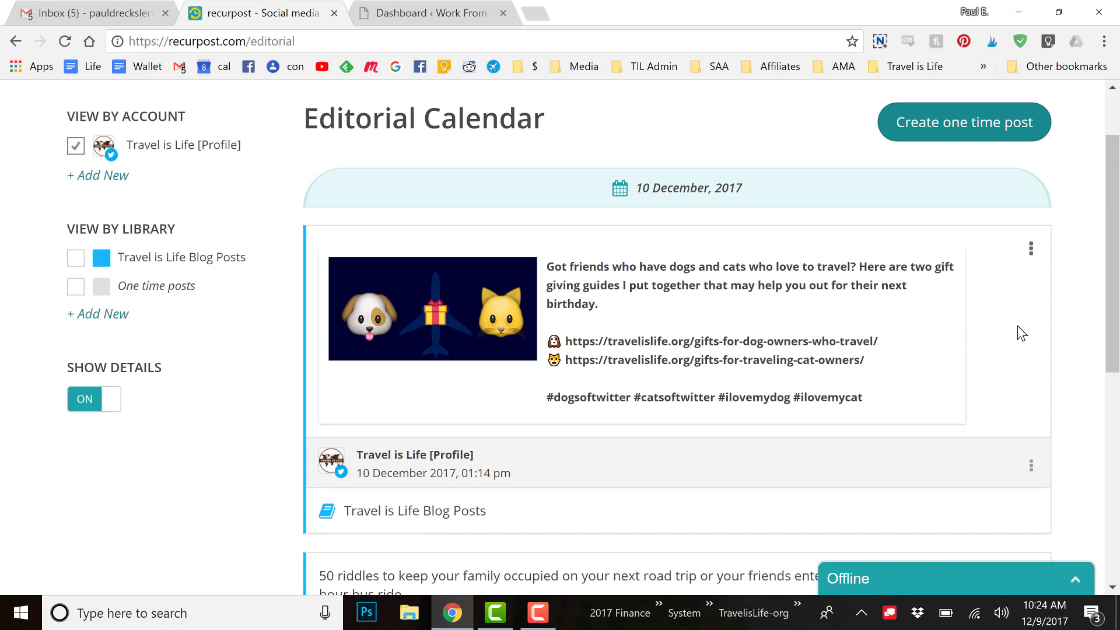
left_click(1035, 249)
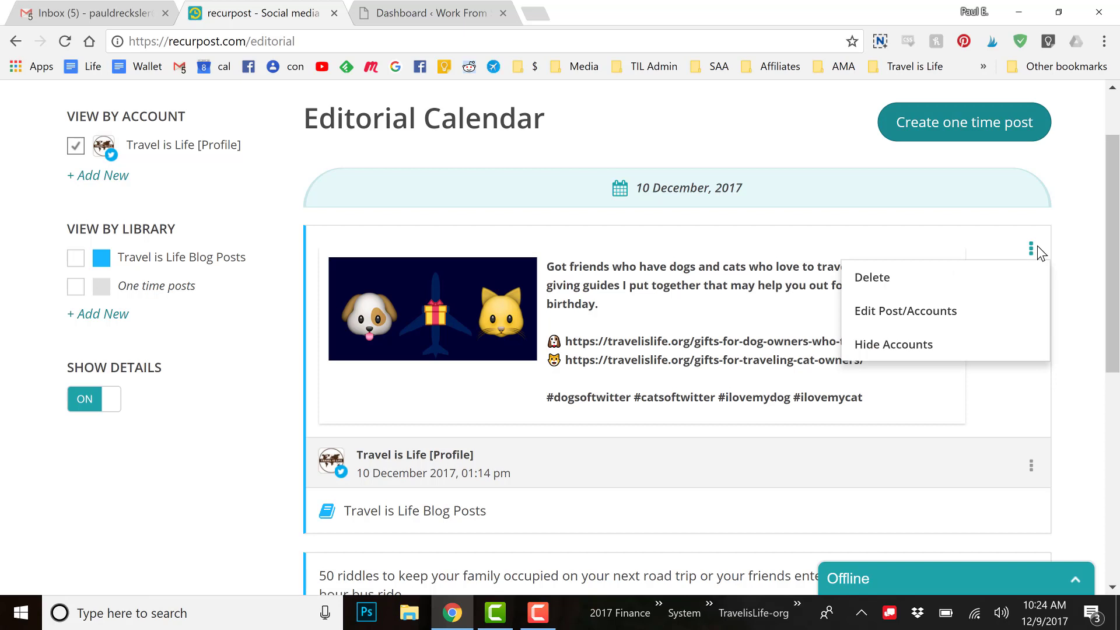
left_click(1101, 252)
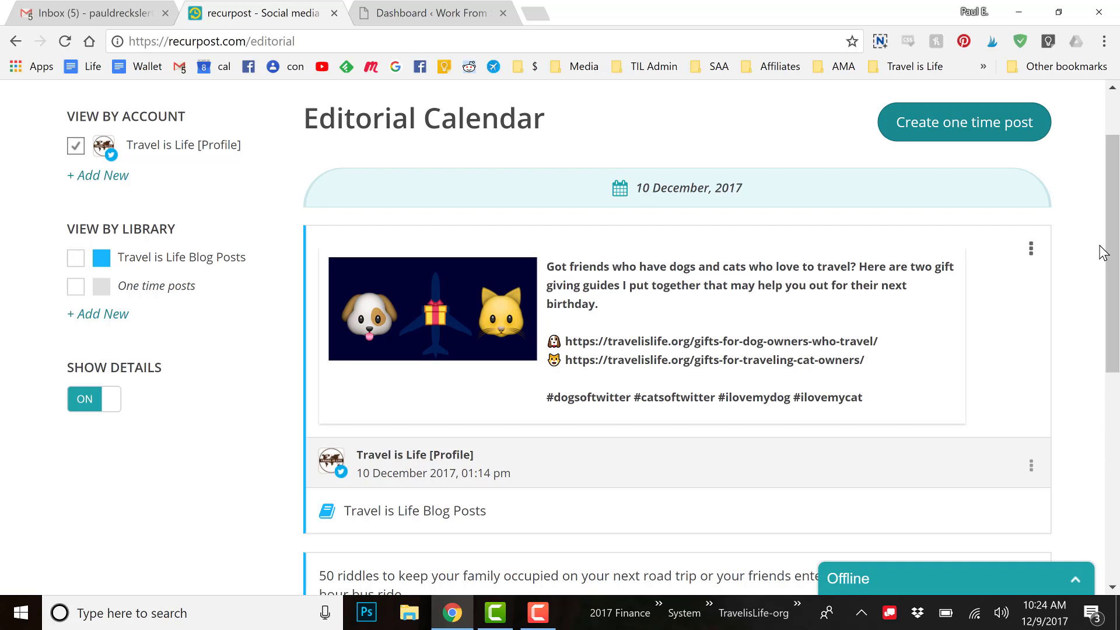
scroll(1101, 251, "down", 3)
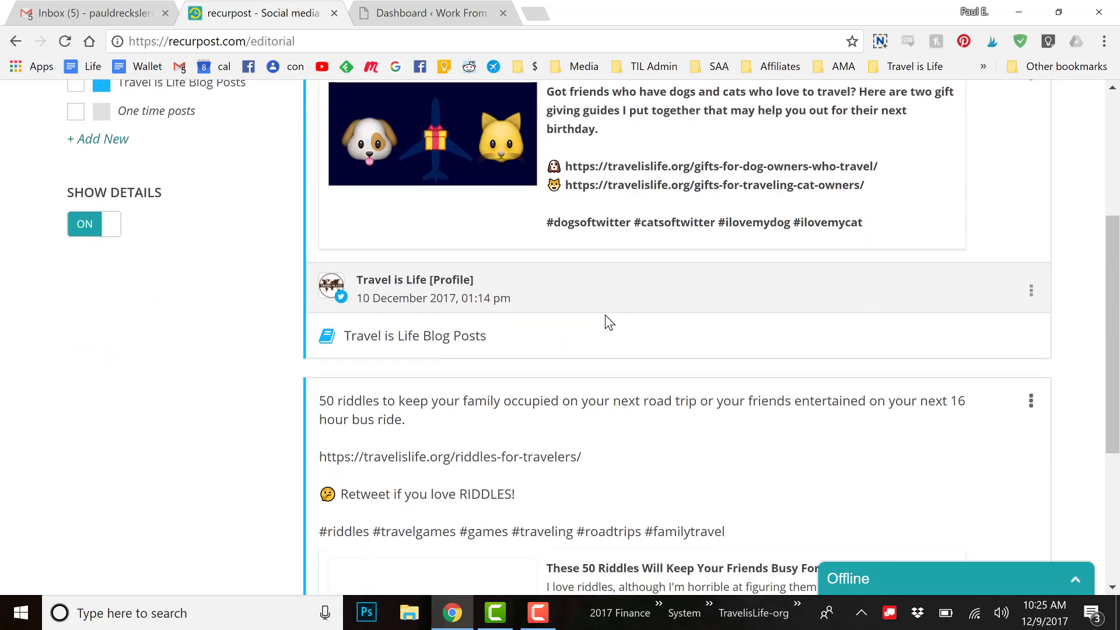
scroll(511, 307, "down", 5)
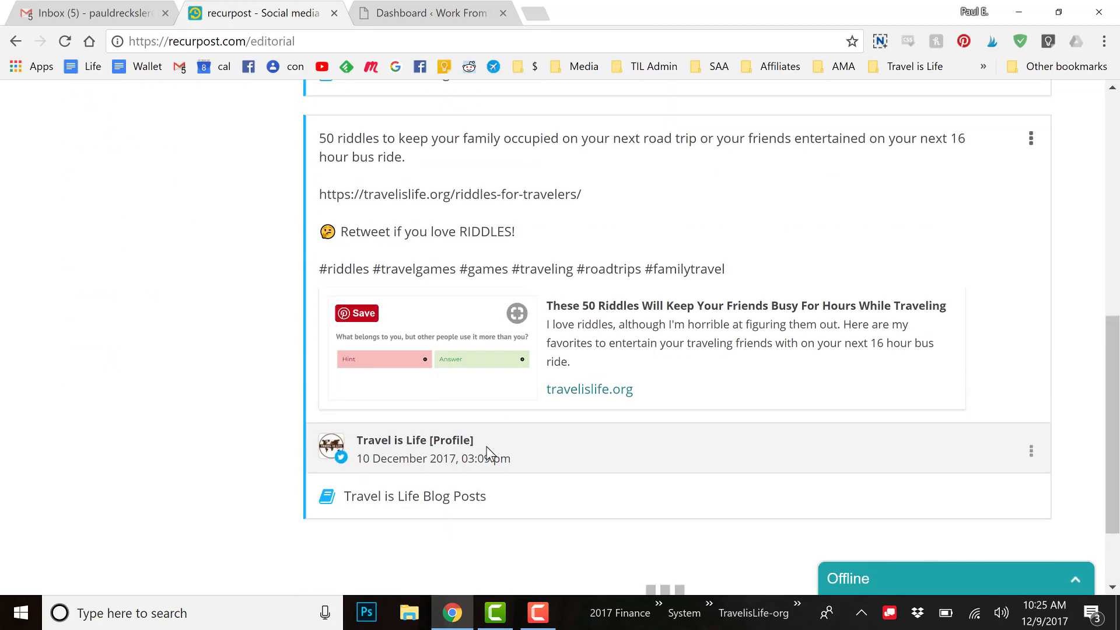
scroll(692, 395, "up", 8)
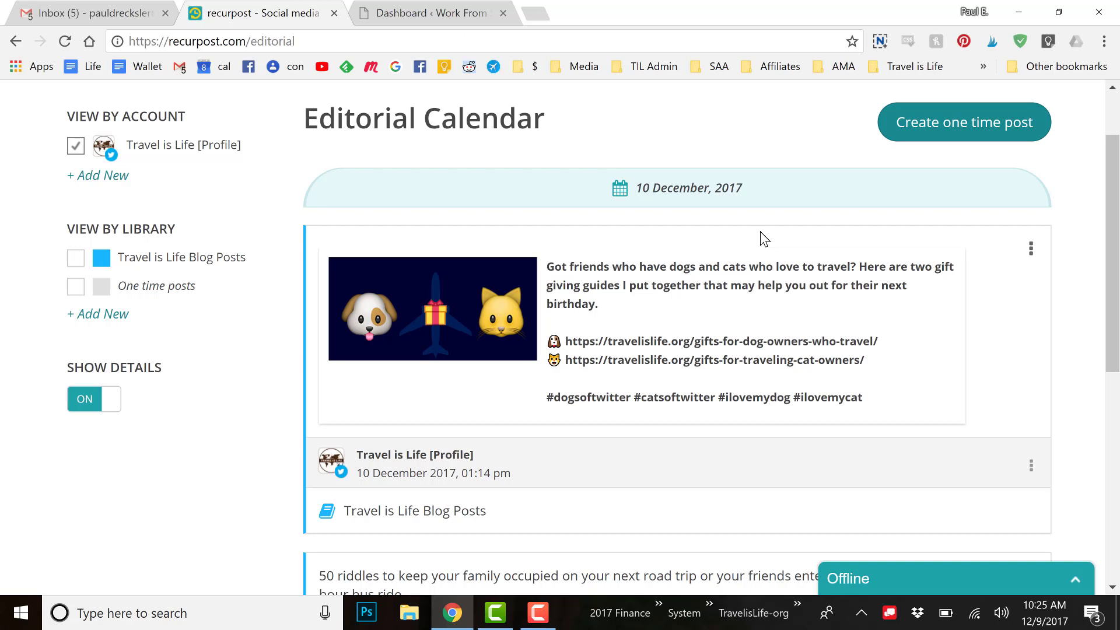
scroll(728, 251, "up", 2)
Open the Travel is Life Blog Posts content library and look through the order of its posts.
left_click(247, 67)
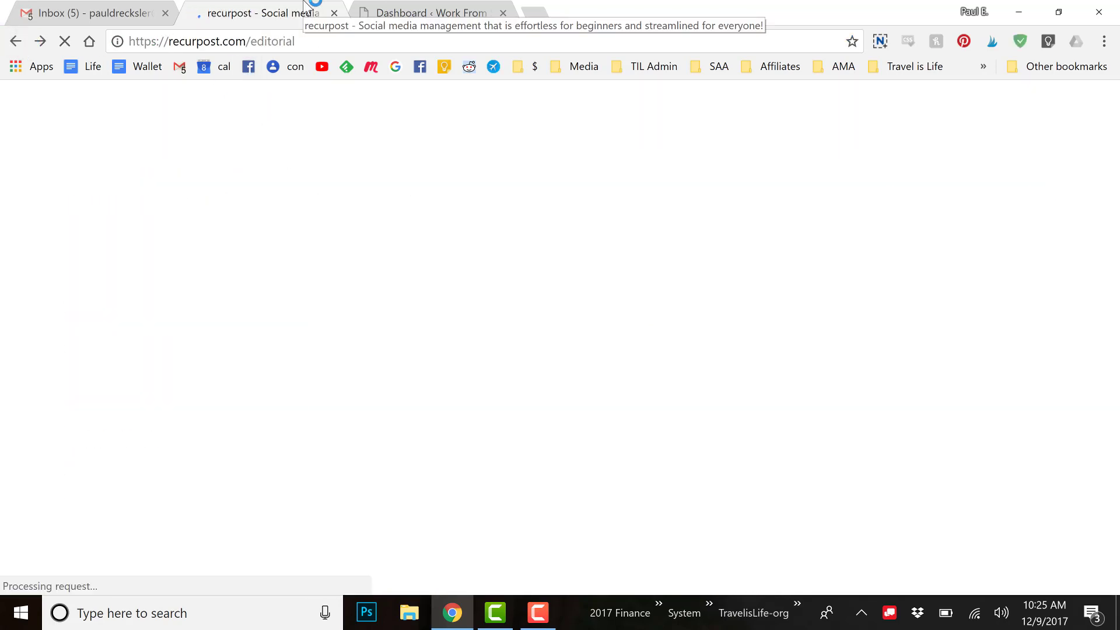
left_click(247, 114)
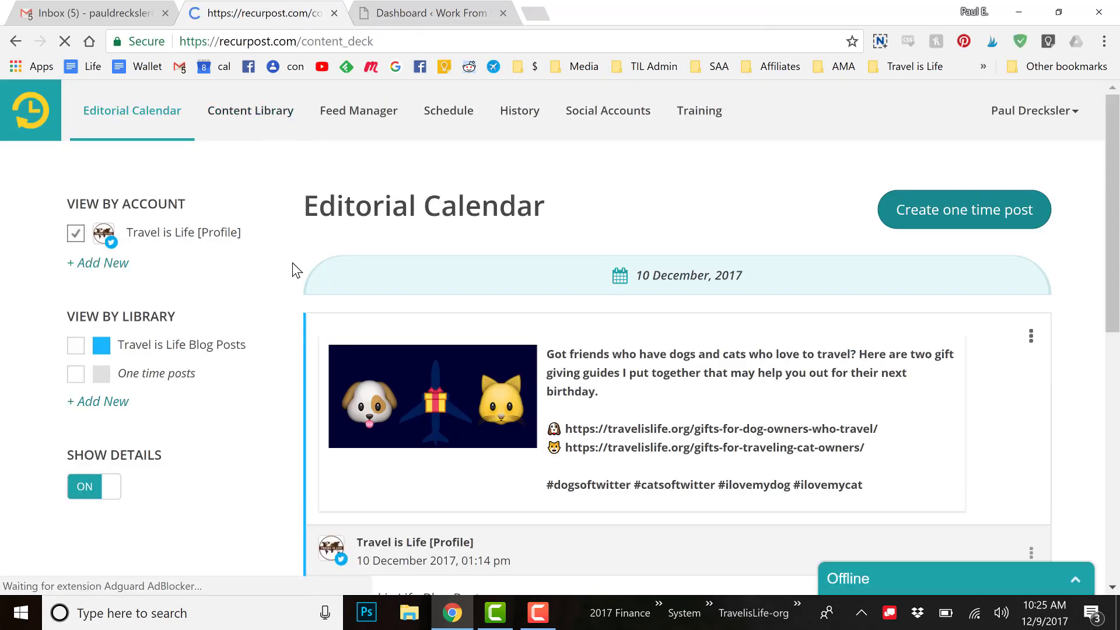
left_click(288, 315)
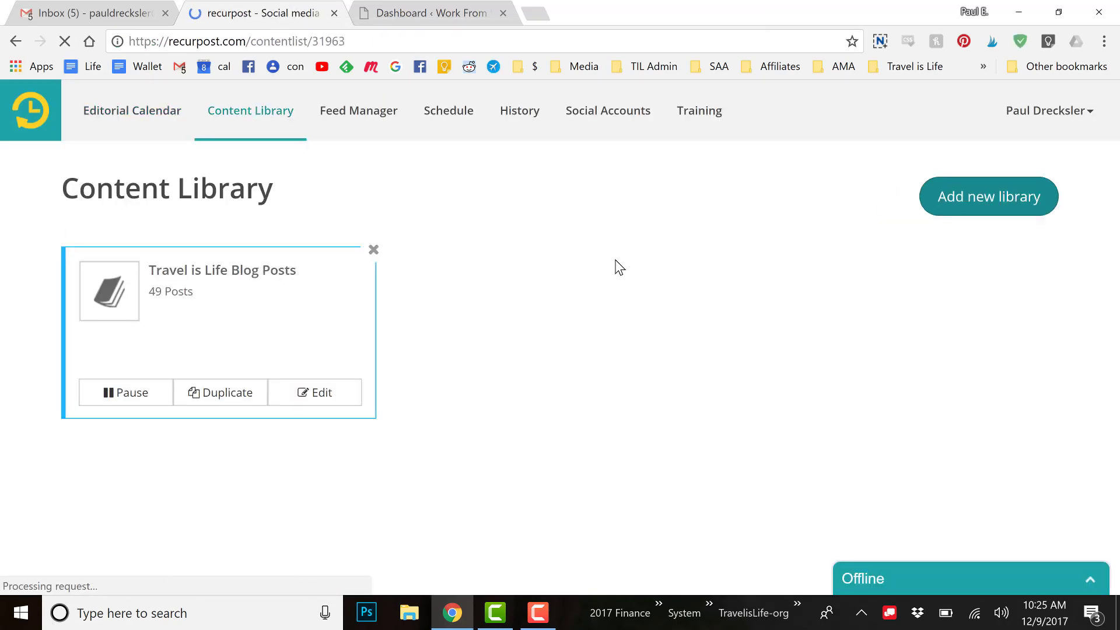
scroll(717, 233, "down", 2)
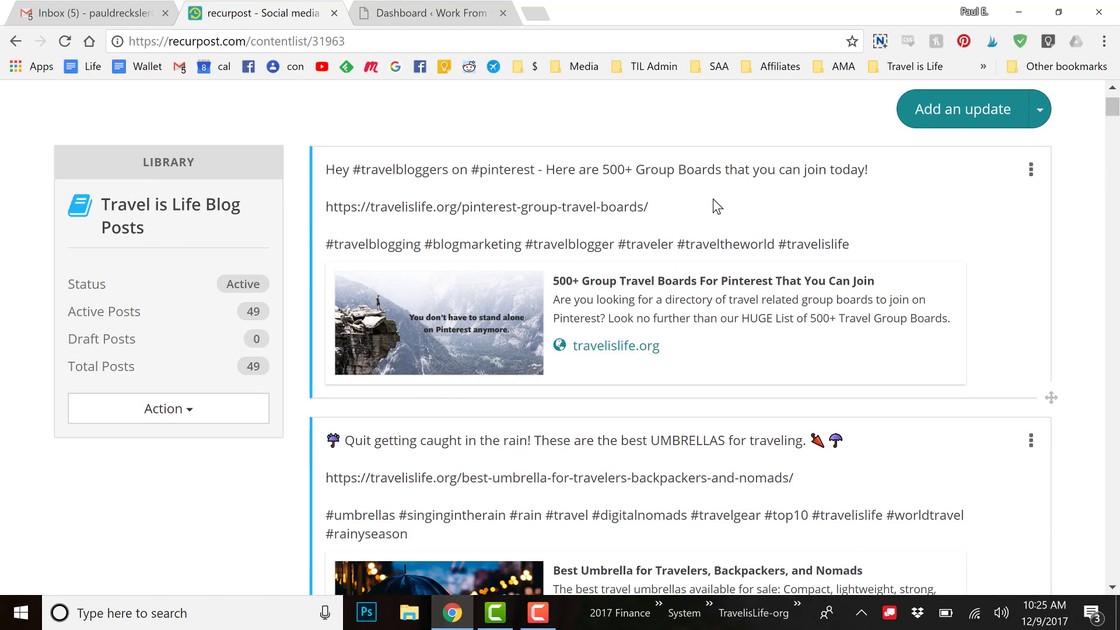
scroll(709, 290, "down", 10)
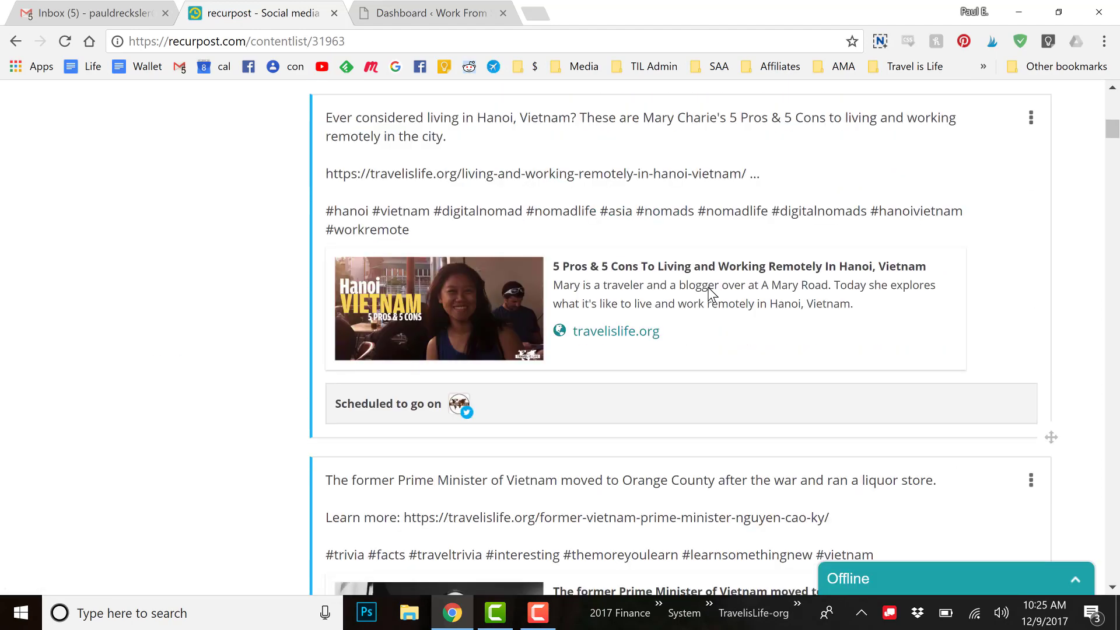
scroll(711, 292, "up", 10)
scroll(711, 294, "up", 1)
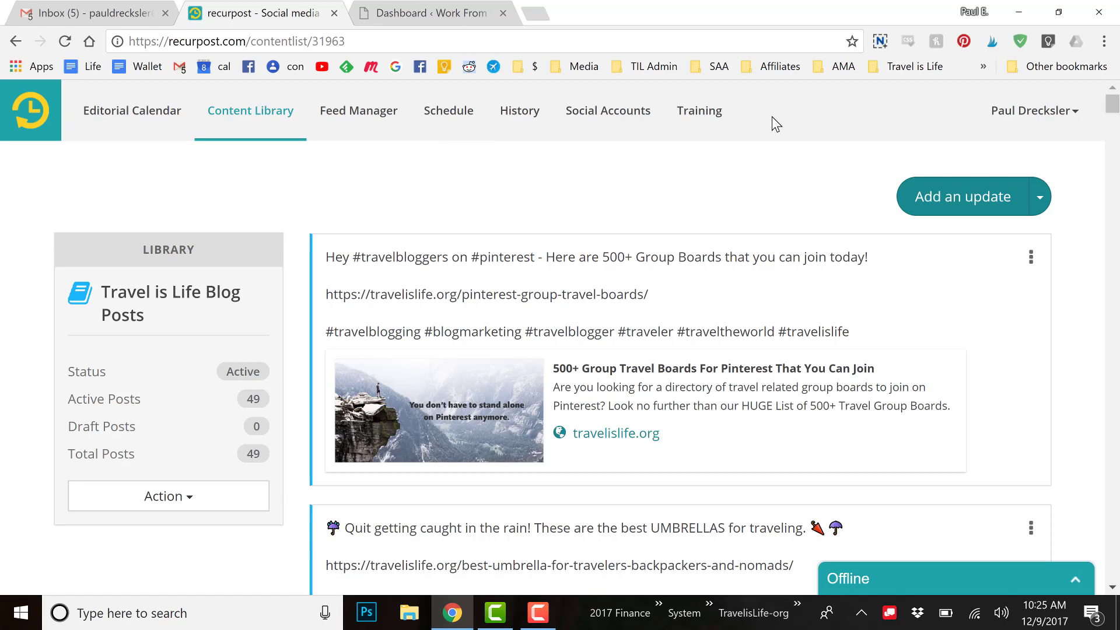
Open the Hashtags plug-in's keyword replacement form for the Travel is Life Blog Posts library.
left_click(1069, 120)
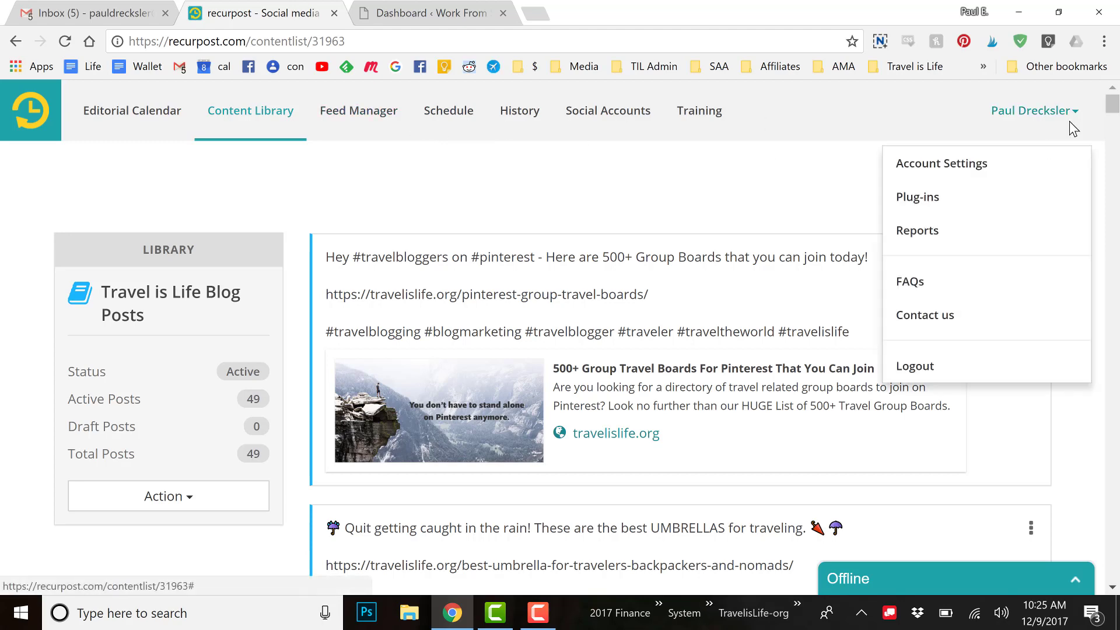
left_click(1028, 197)
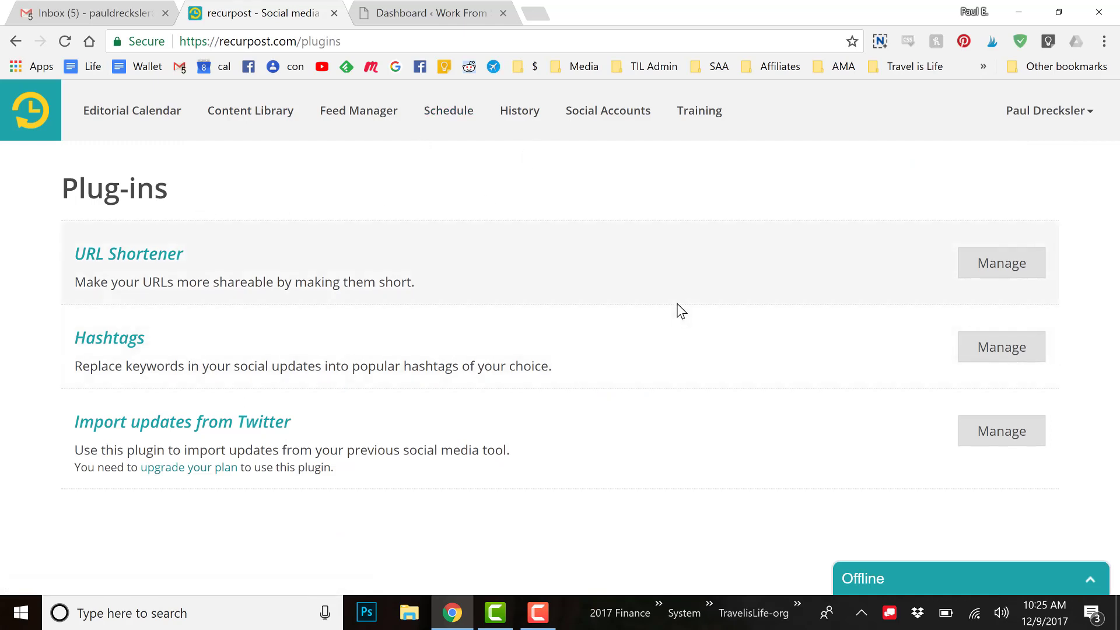
left_click(1012, 349)
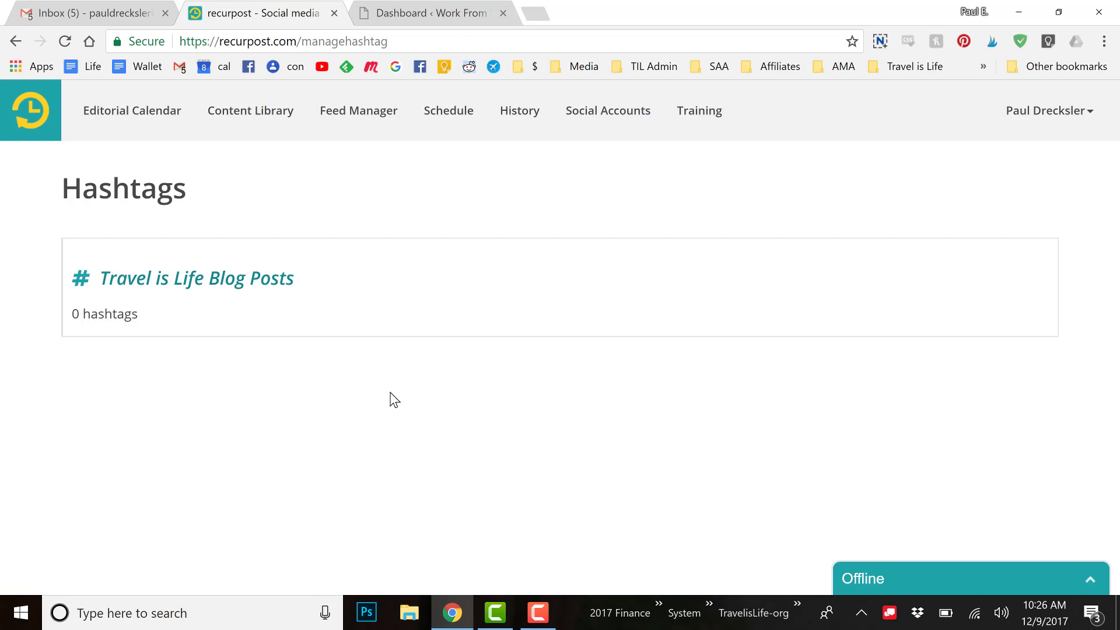
left_click(193, 297)
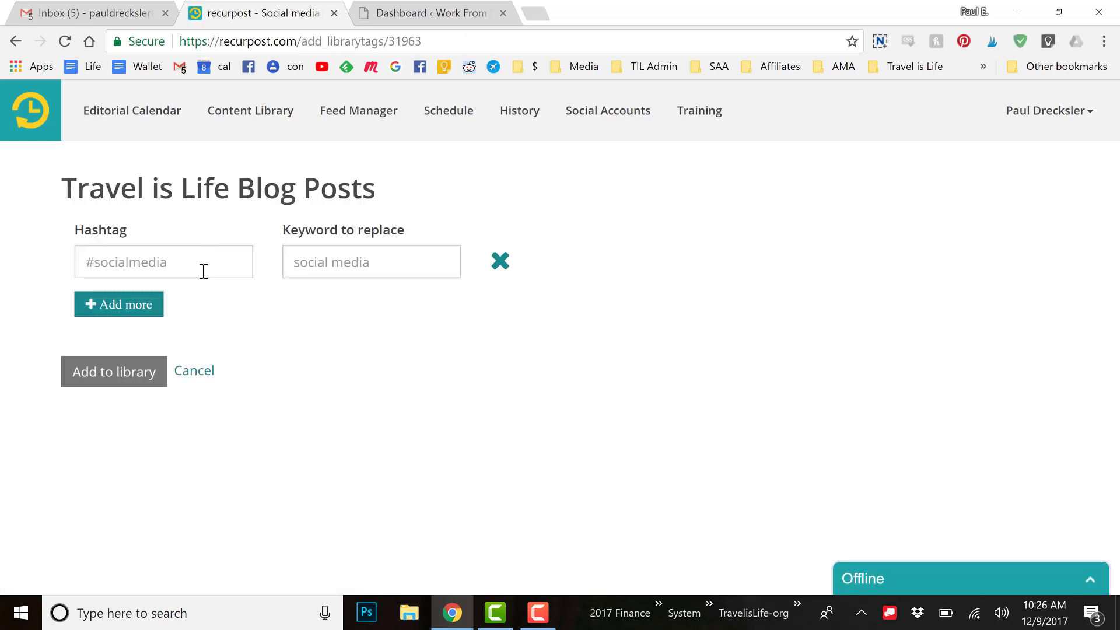
Fill in a hashtag replacement rule with #travel as the hashtag and travel as the keyword to replace.
left_click(204, 271)
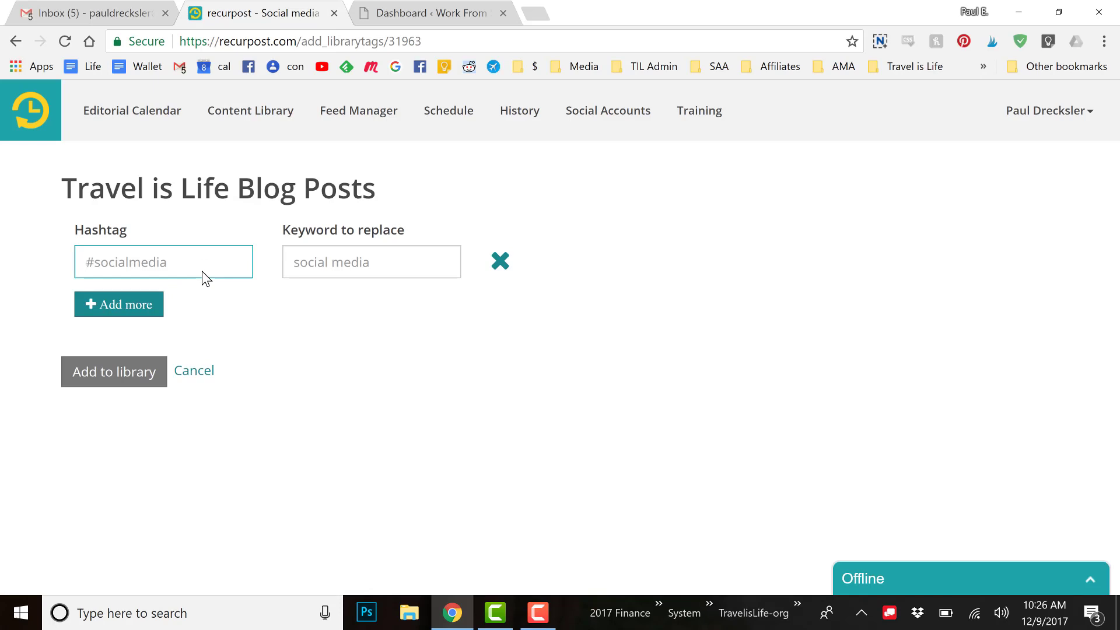
type("#")
key("BackSpace")
type("#travel")
key("Tab")
type("travel")
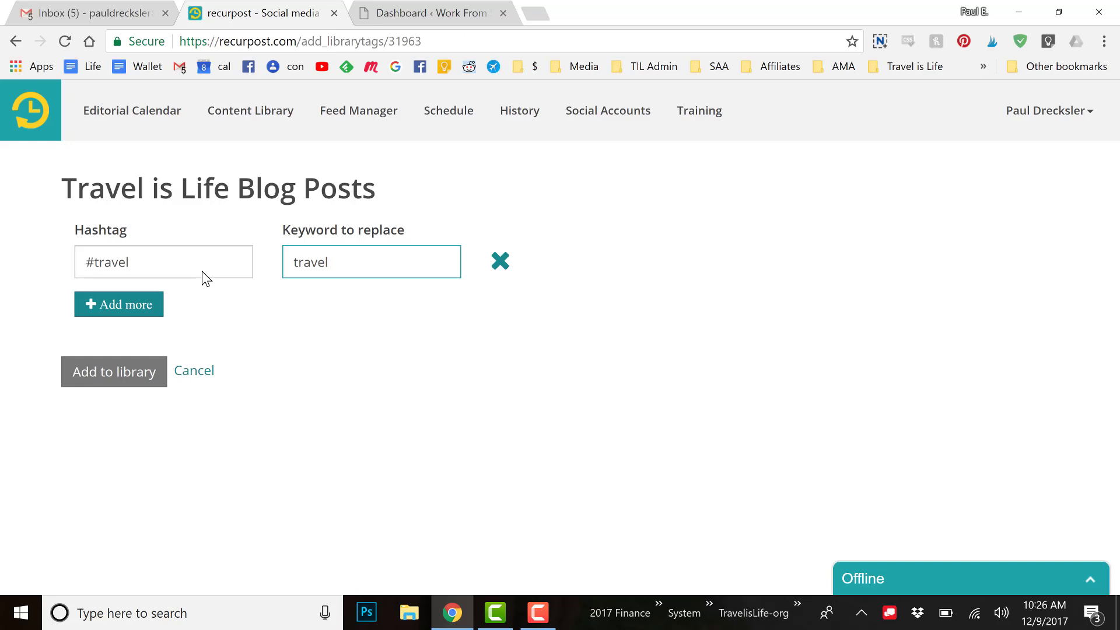
Add a second blank hashtag row, and remove both rows from the replacement form.
left_click(155, 310)
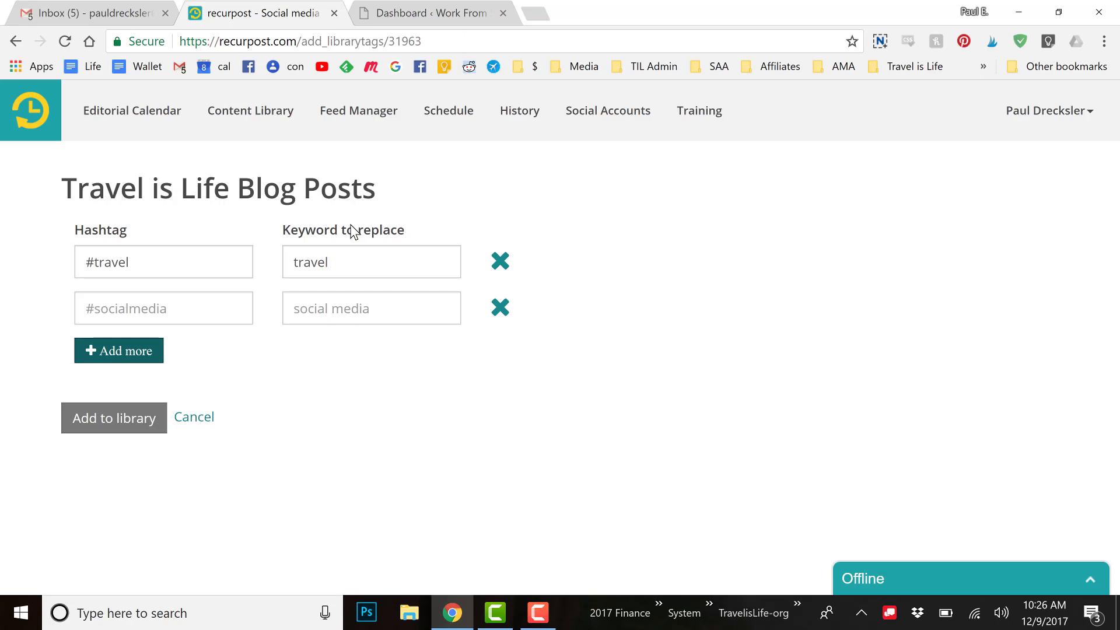
left_click(508, 264)
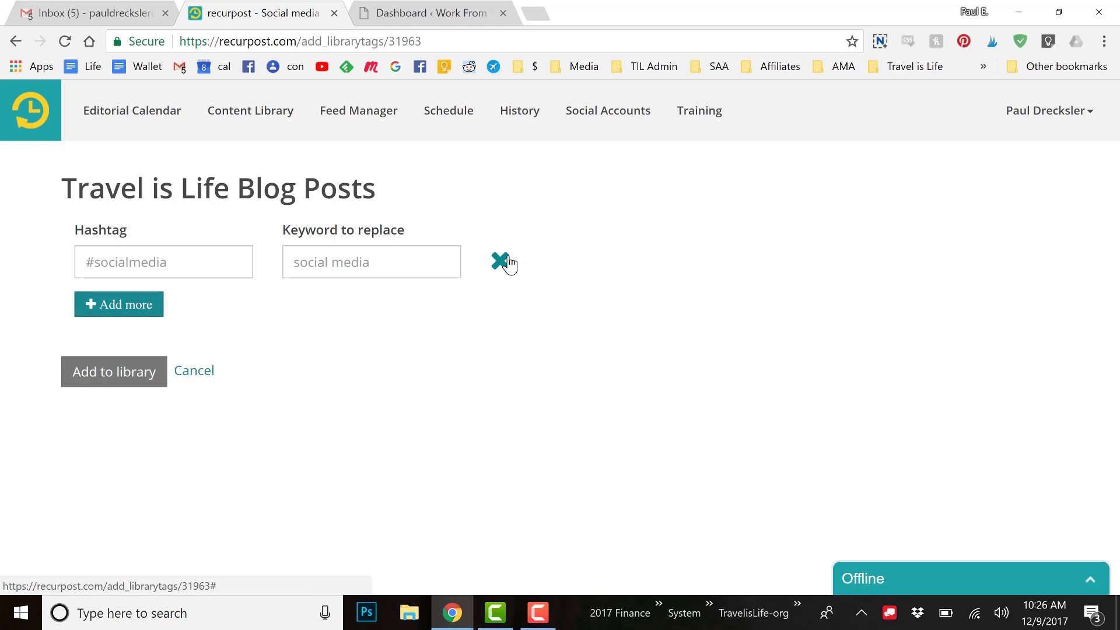
left_click(509, 265)
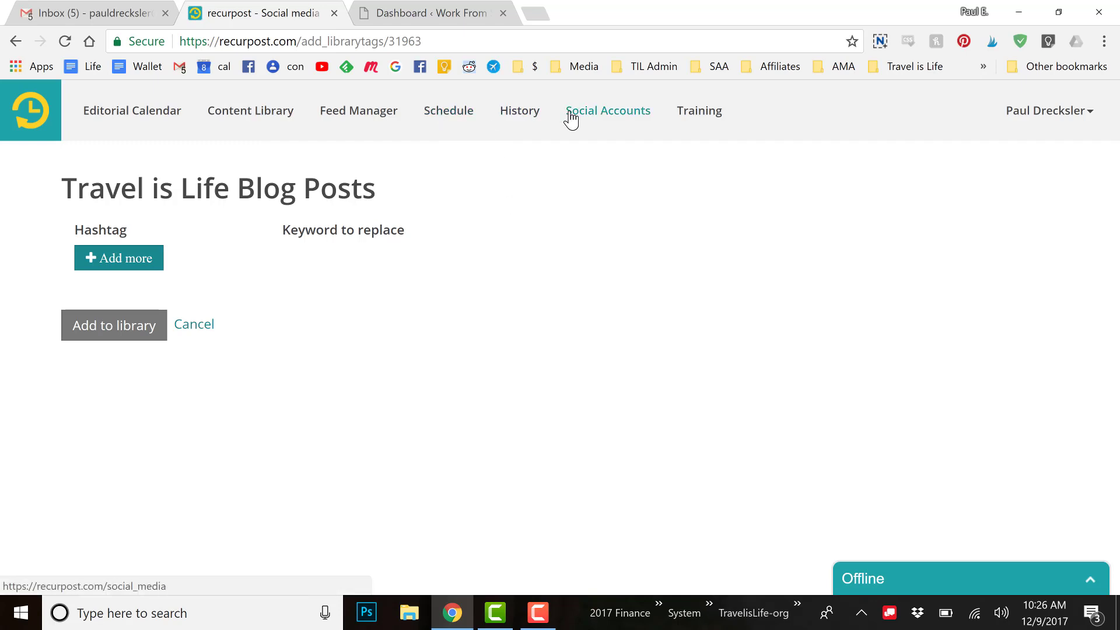
Return to the Editorial Calendar and review the posts scheduled for 10 December 2017.
left_click(156, 116)
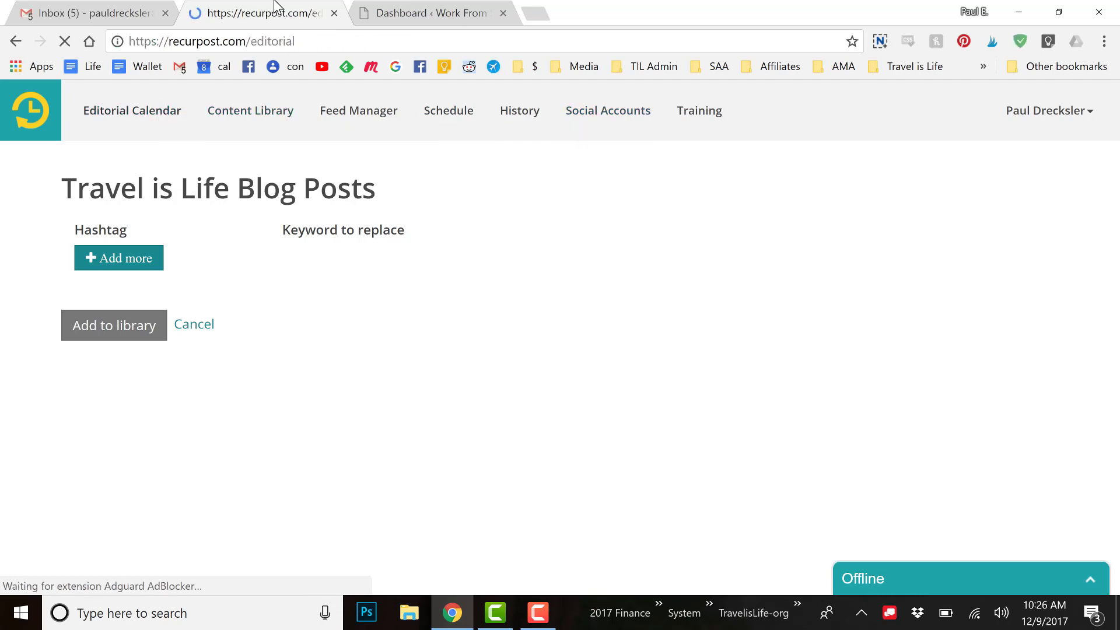
scroll(431, 158, "down", 2)
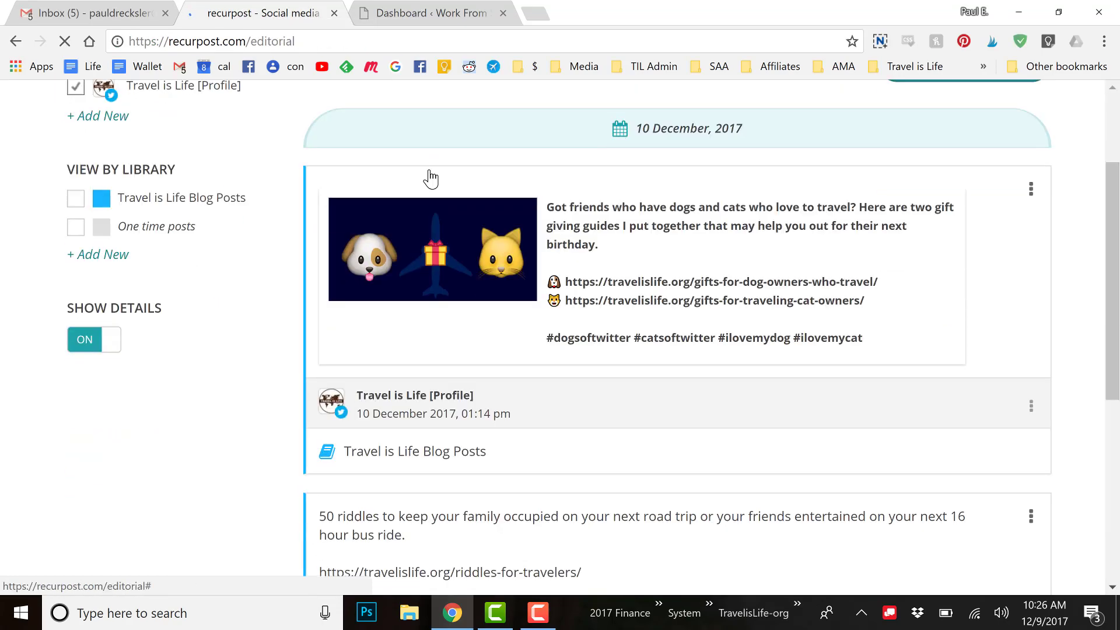
scroll(432, 179, "down", 2)
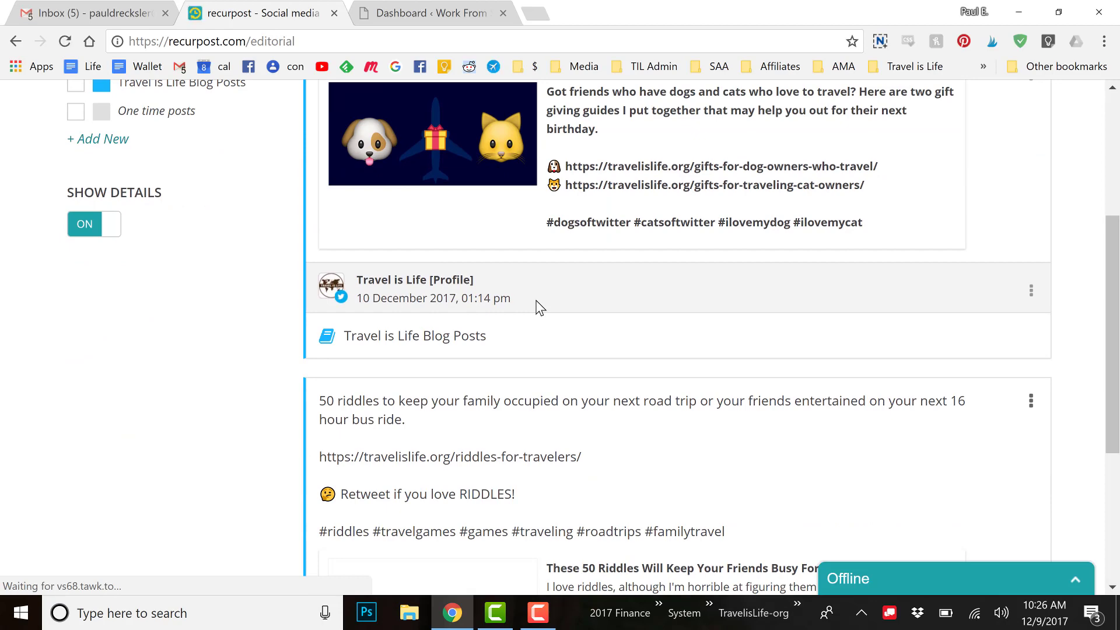
scroll(538, 308, "up", 3)
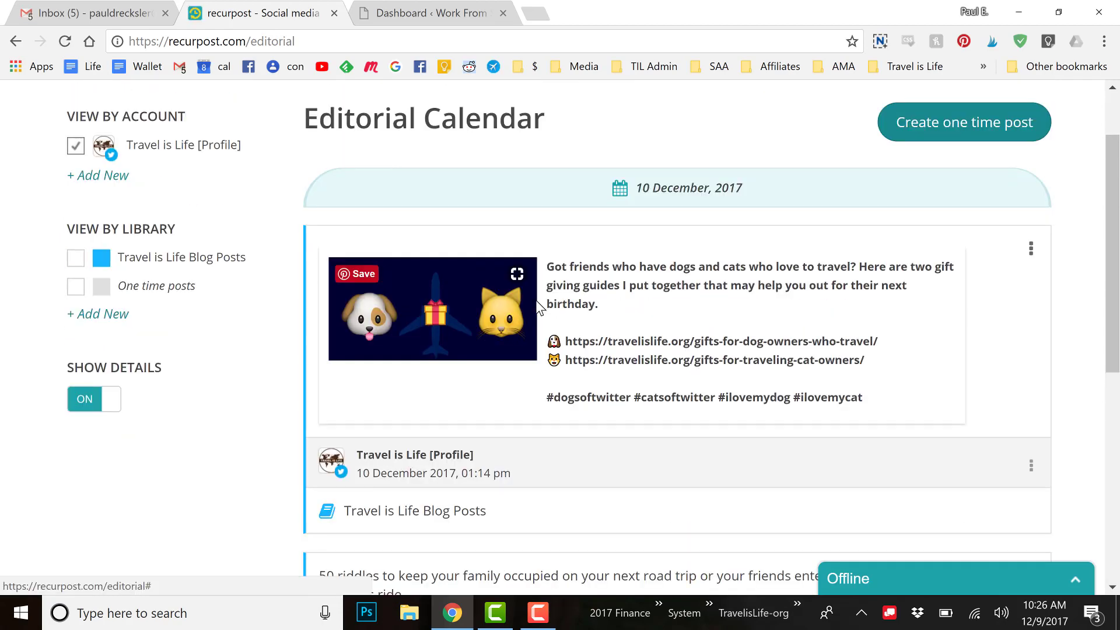
scroll(535, 300, "up", 2)
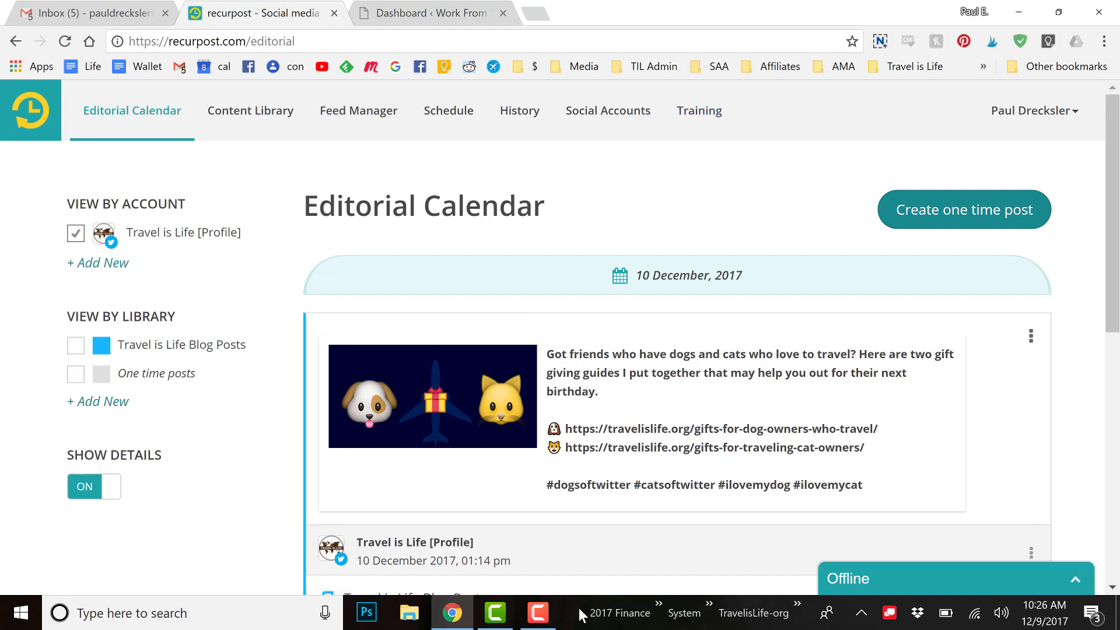
left_click(545, 618)
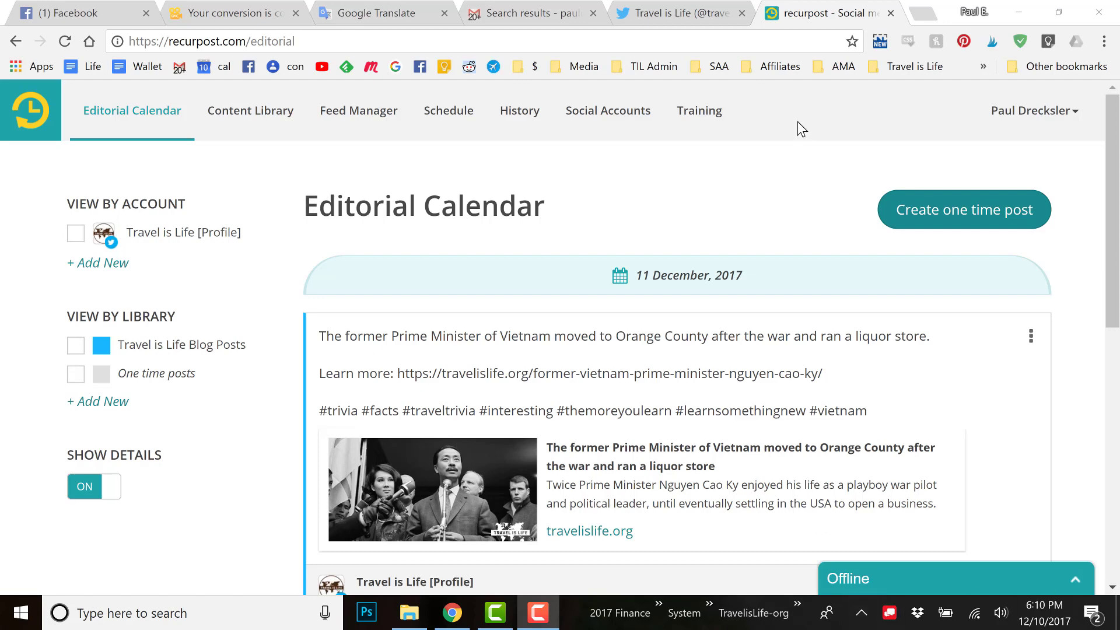
Check the latest tweets on the Travel is Life Twitter profile and examine the Editorial Calendar posts scheduled for 11 December 2017.
left_click_drag(638, 273, 755, 285)
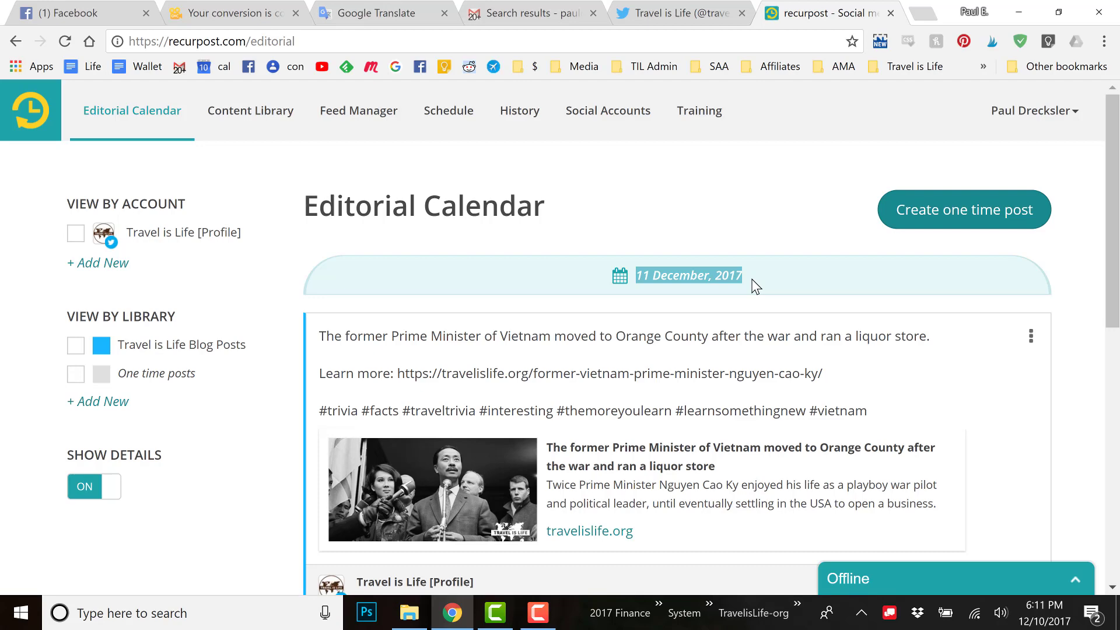
left_click(694, 10)
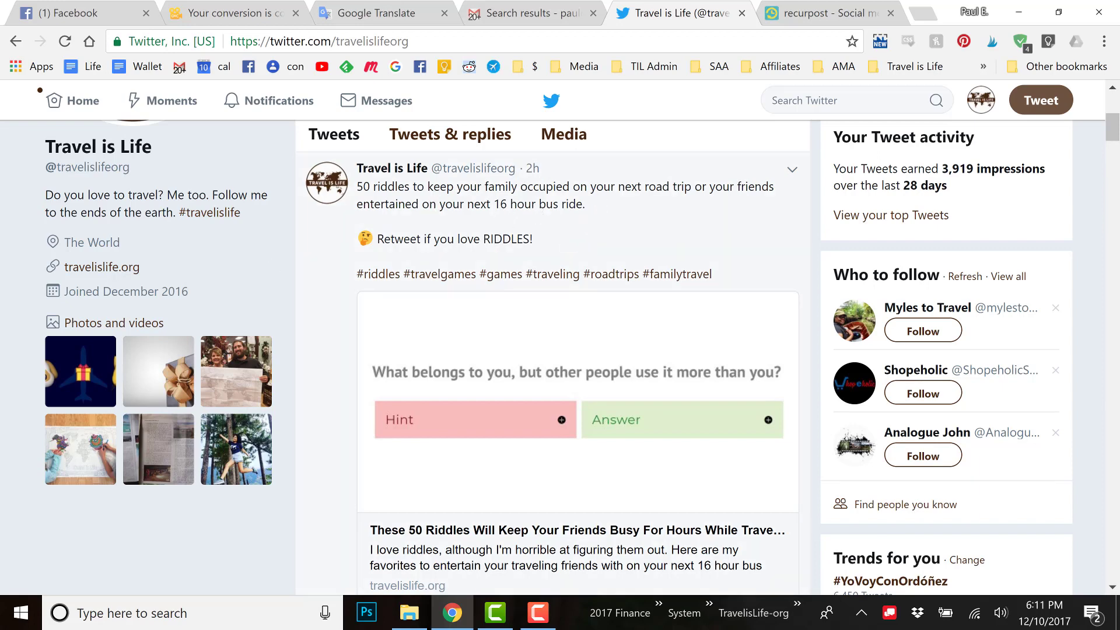
left_click(828, 13)
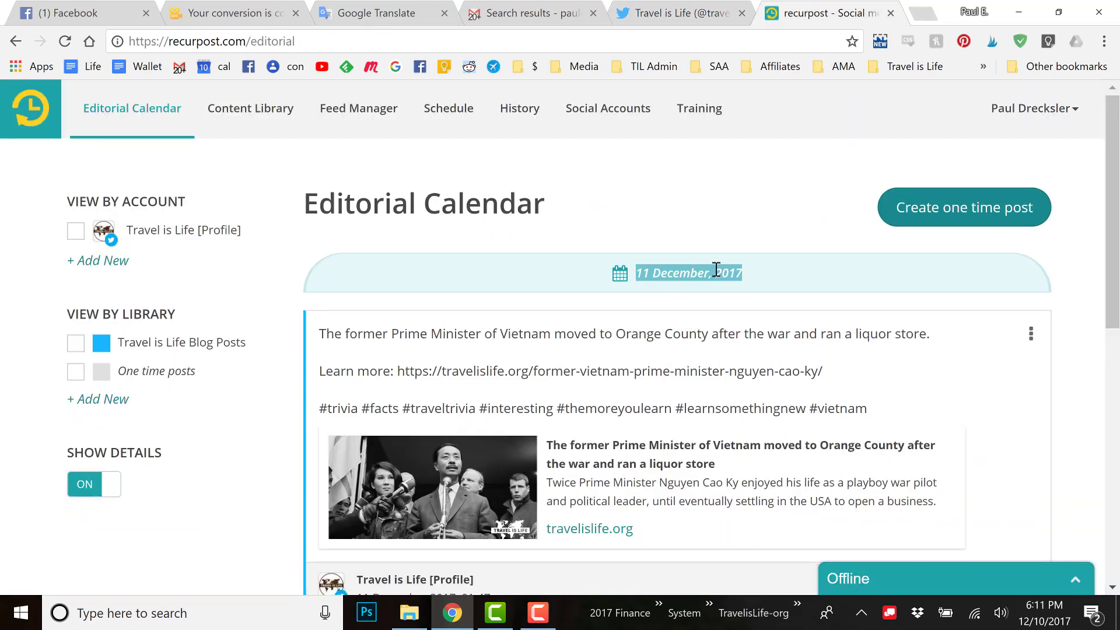
scroll(716, 270, "down", 3)
scroll(715, 268, "down", 3)
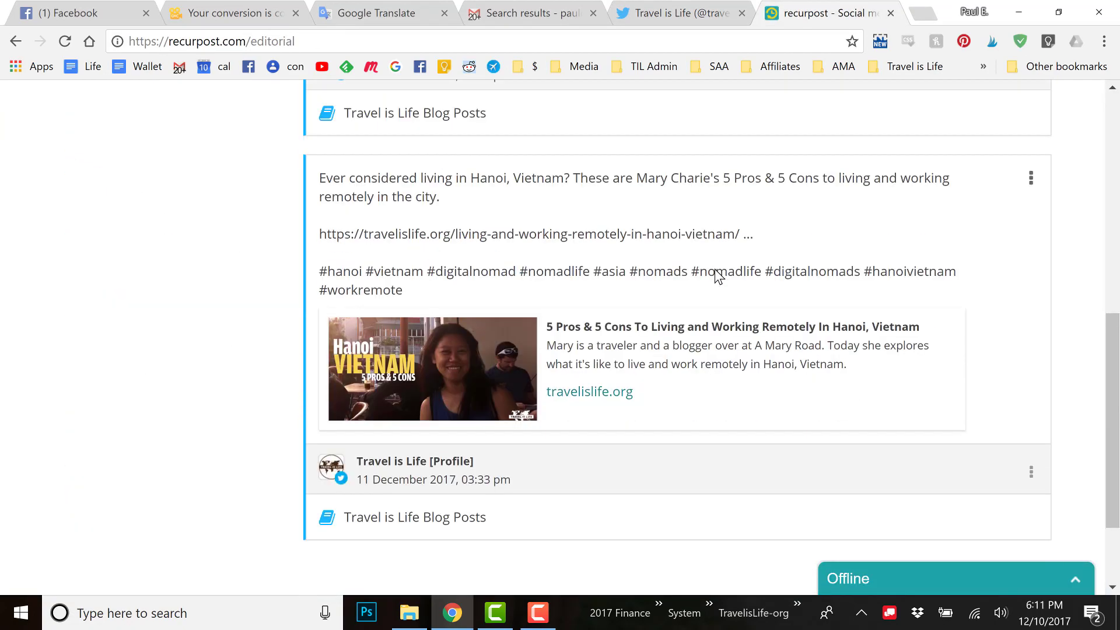
scroll(716, 270, "up", 6)
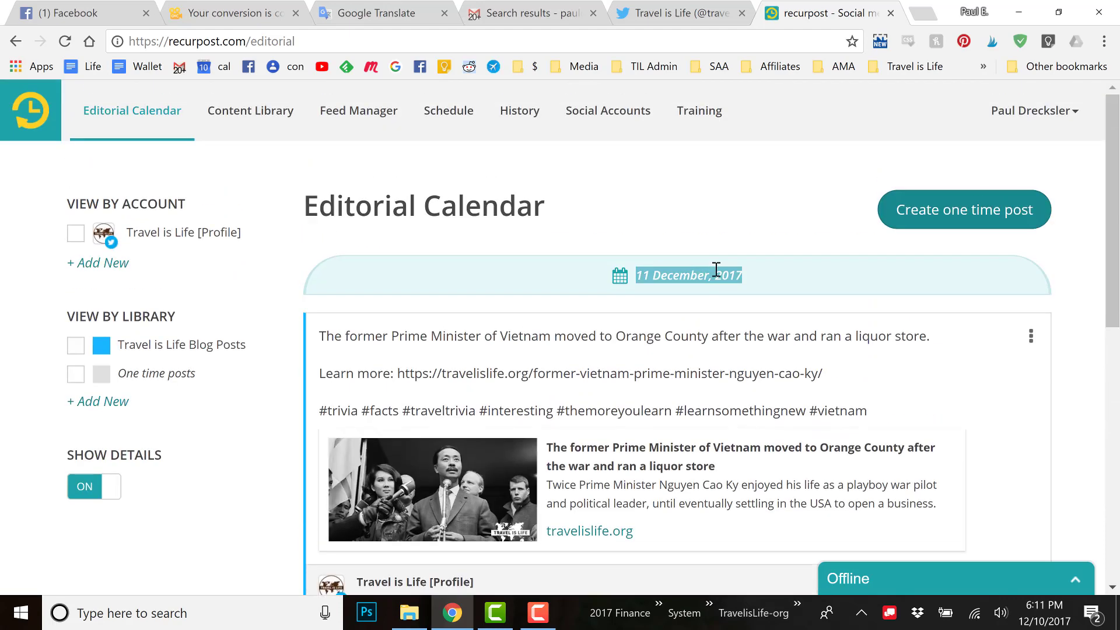